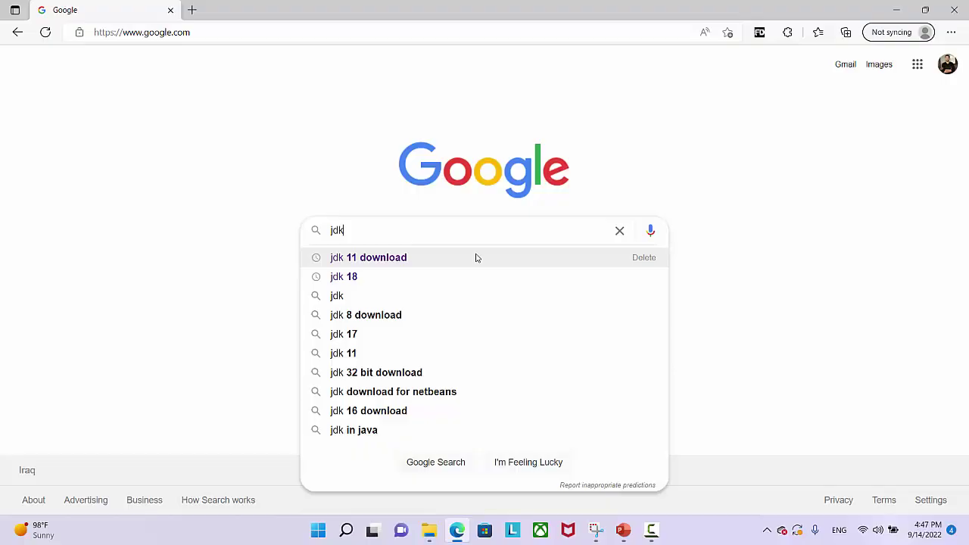
Search Google for "jdk download" and open the Java SE 18 Archive Downloads result.
{"action": "type", "text": "ownload"}
{"action": "key", "text": "Return"}
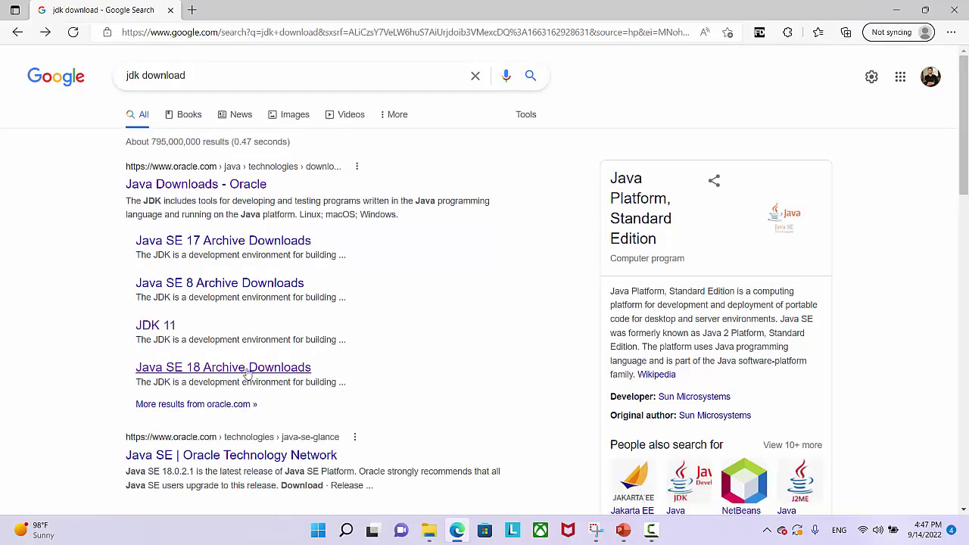
{"action": "left_click", "coordinate": [184, 368]}
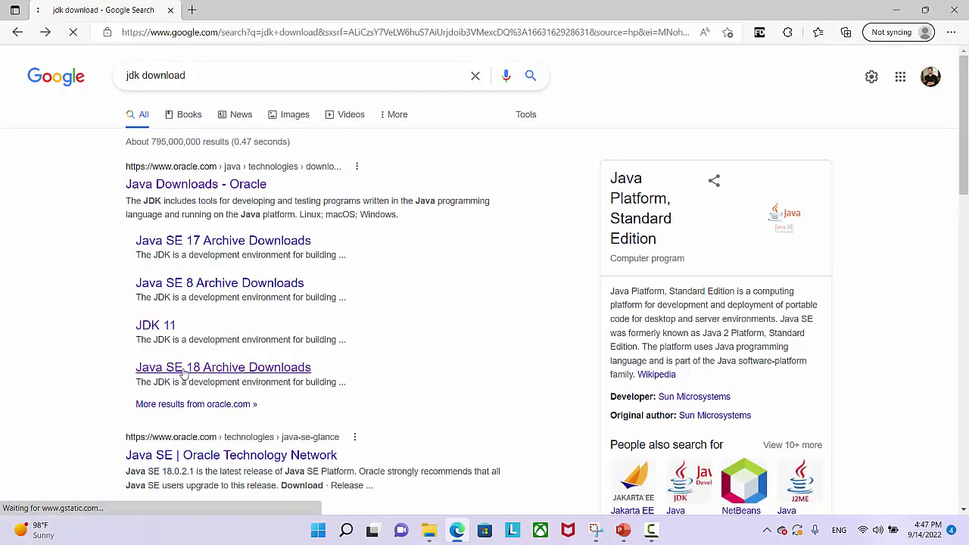
Download the Windows x64 Installer of JDK 18.0.2.1, jdk-18.0.2.1_windows-x64_bin.exe, from the Oracle archive page.
{"action": "scroll", "coordinate": [485, 303], "scroll_direction": "down", "scroll_amount": 7}
{"action": "mouse_move", "coordinate": [965, 157]}
{"action": "left_mouse_down"}
{"action": "mouse_move", "coordinate": [965, 167]}
{"action": "mouse_move", "coordinate": [966, 129]}
{"action": "mouse_move", "coordinate": [967, 168]}
{"action": "left_mouse_up"}
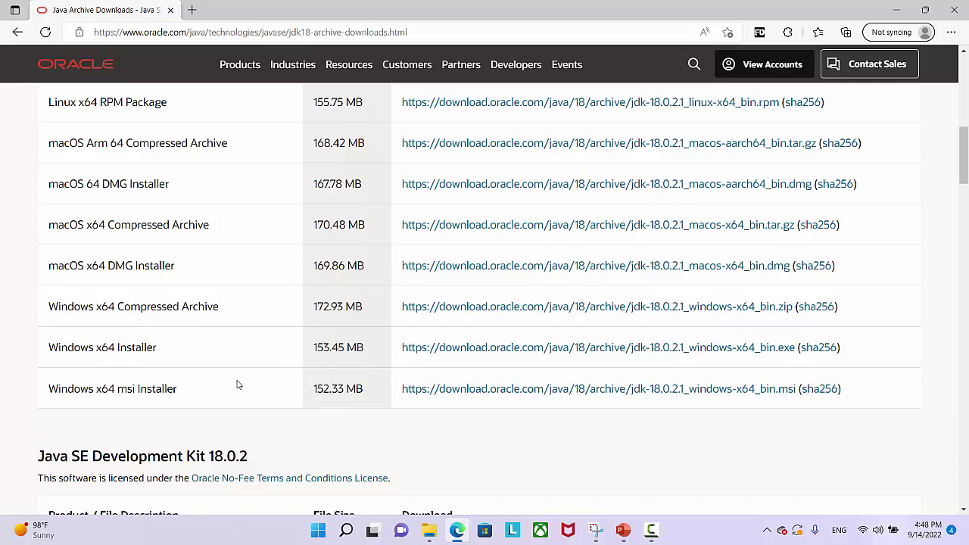
{"action": "left_click", "coordinate": [497, 350]}
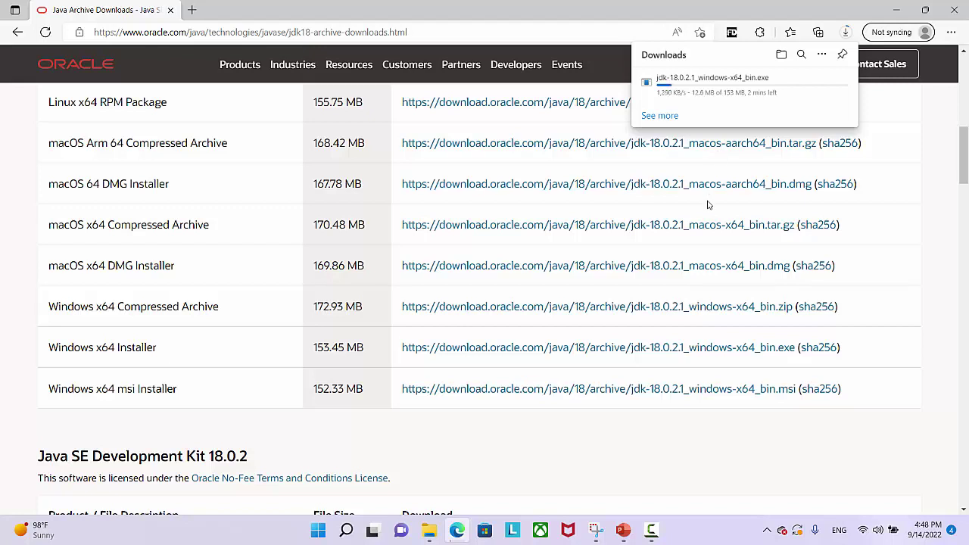
{"action": "left_click", "coordinate": [653, 530]}
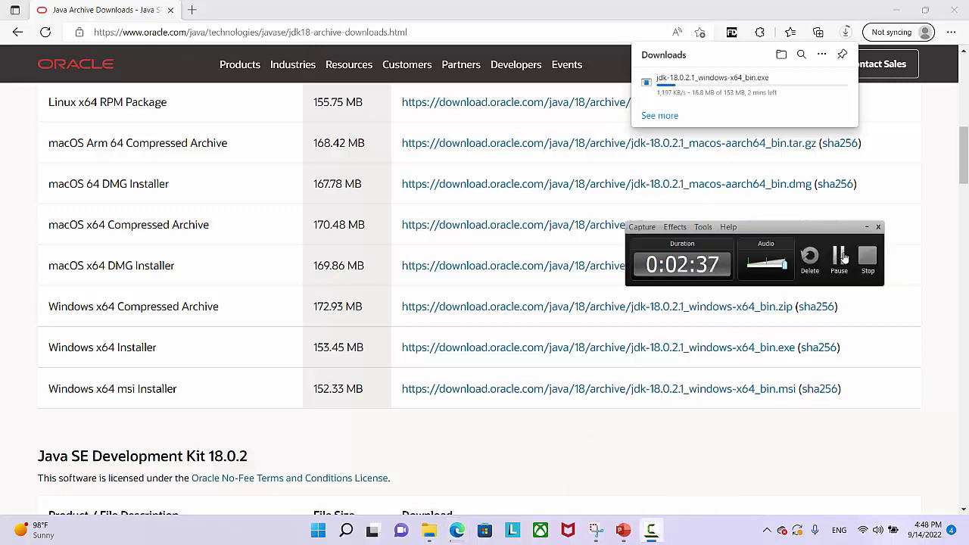
{"action": "left_click", "coordinate": [839, 226]}
{"action": "key", "text": "F9"}
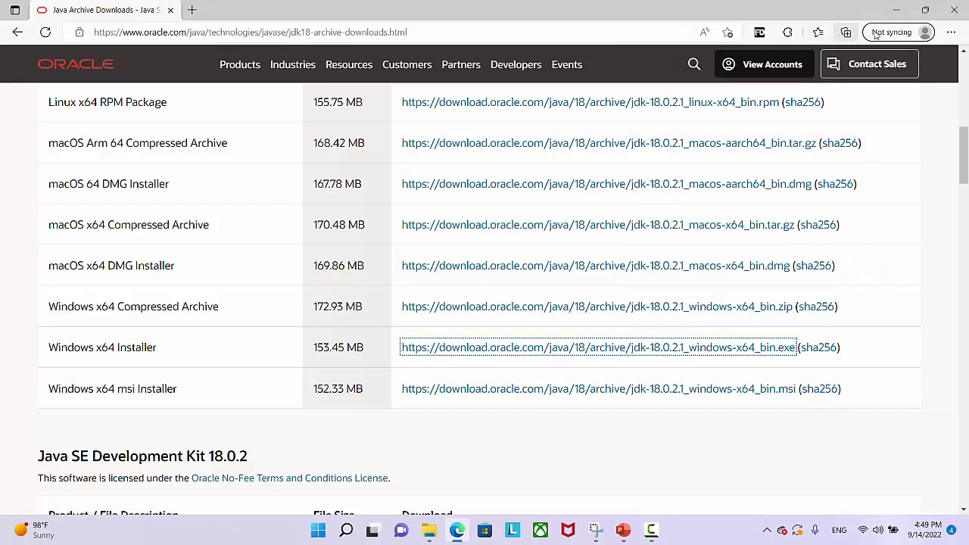
Run the downloaded jdk-18.0.2.1_windows-x64_bin.exe and install the JDK into the default folder C:\Program Files\Java\jdk-18.0.2.1\.
{"action": "left_click", "coordinate": [951, 32]}
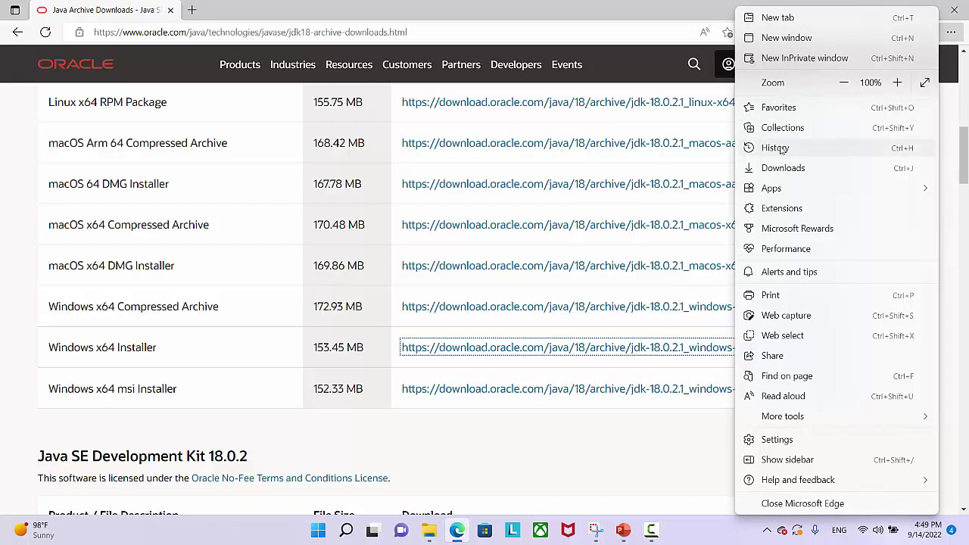
{"action": "left_click", "coordinate": [778, 168]}
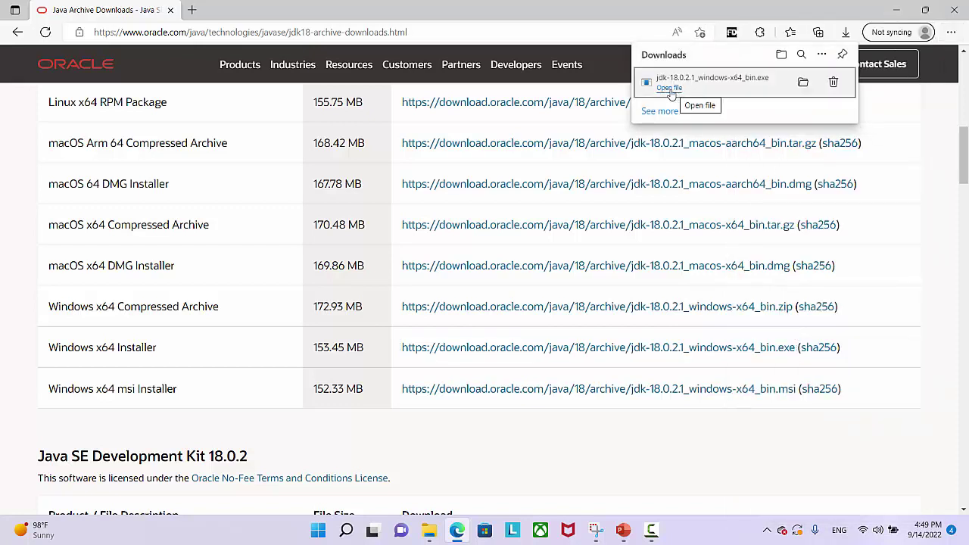
{"action": "left_click", "coordinate": [670, 88]}
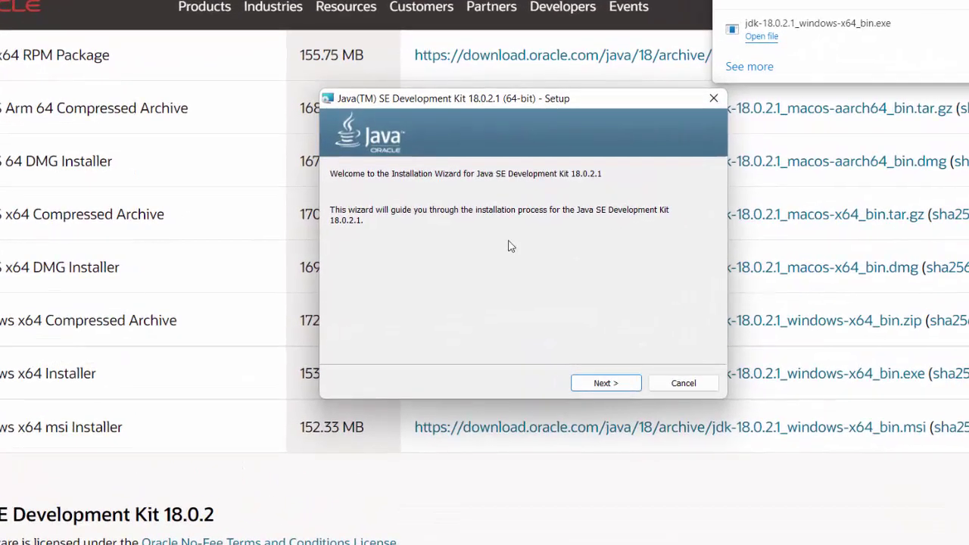
{"action": "left_click", "coordinate": [617, 382]}
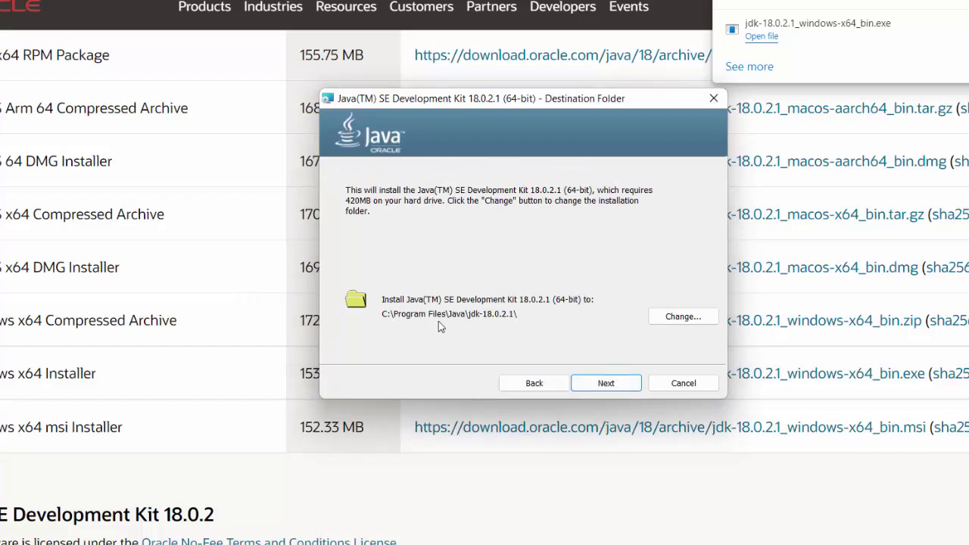
{"action": "left_click", "coordinate": [620, 388]}
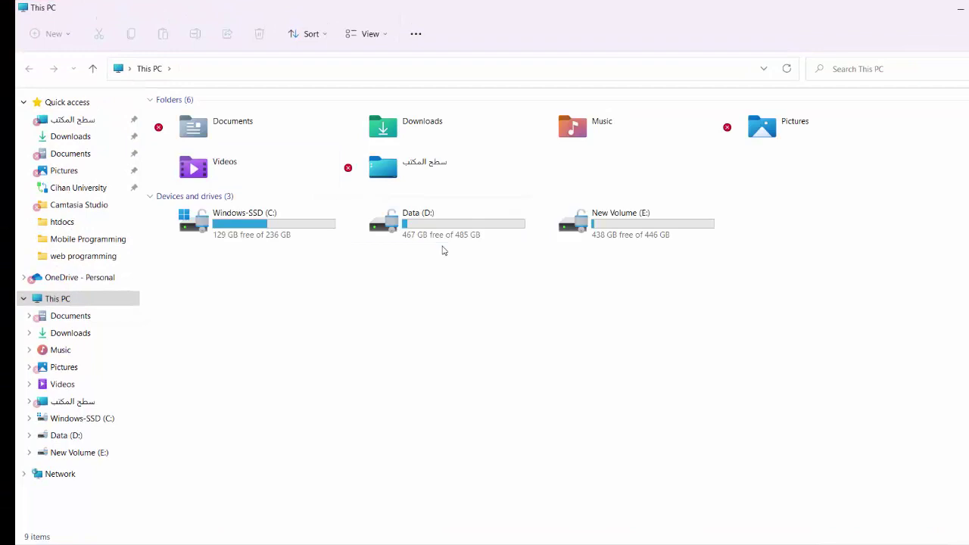
Browse in File Explorer to the installed JDK folder, C:\Program Files\Java\jdk-18.0.2.1.
{"action": "double_click", "coordinate": [262, 233]}
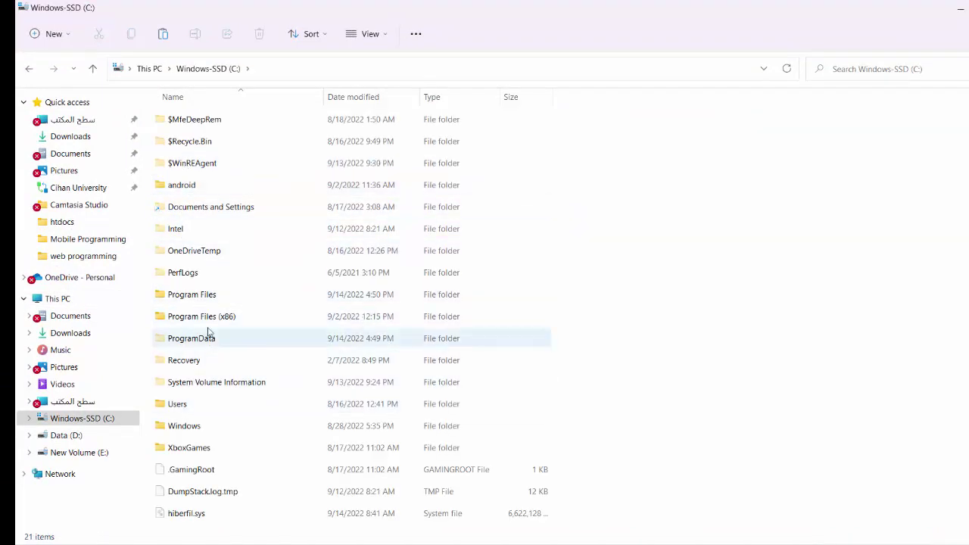
{"action": "left_click", "coordinate": [211, 297]}
{"action": "double_click", "coordinate": [211, 297]}
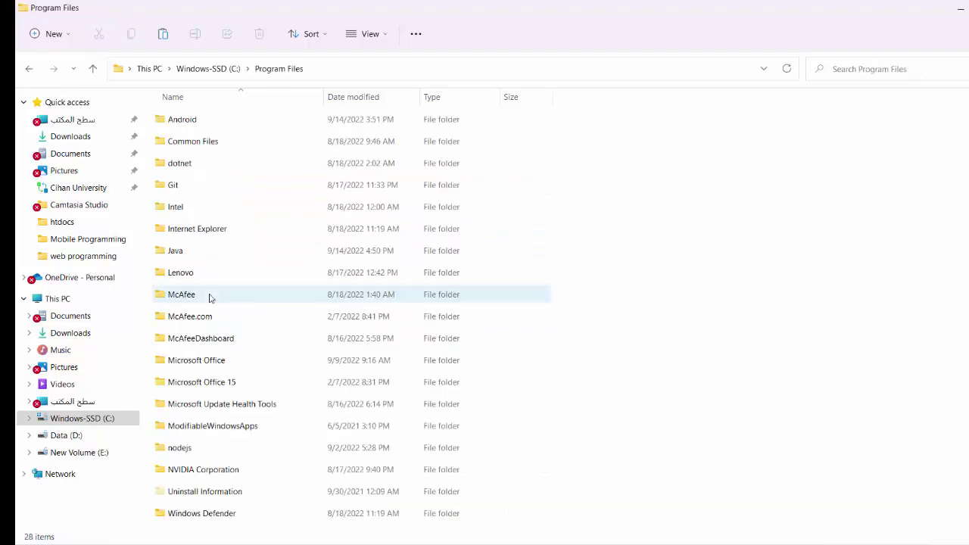
{"action": "left_click", "coordinate": [174, 259]}
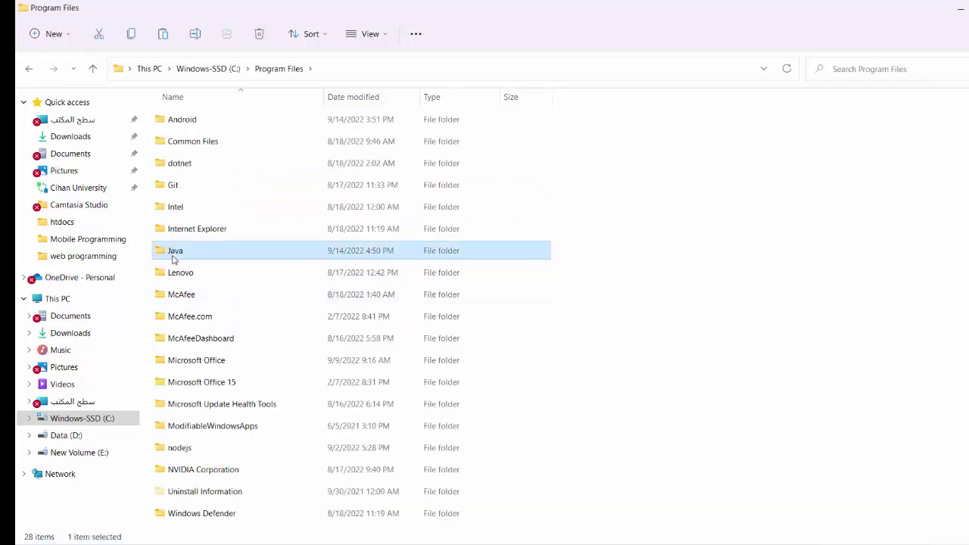
{"action": "double_click", "coordinate": [174, 259]}
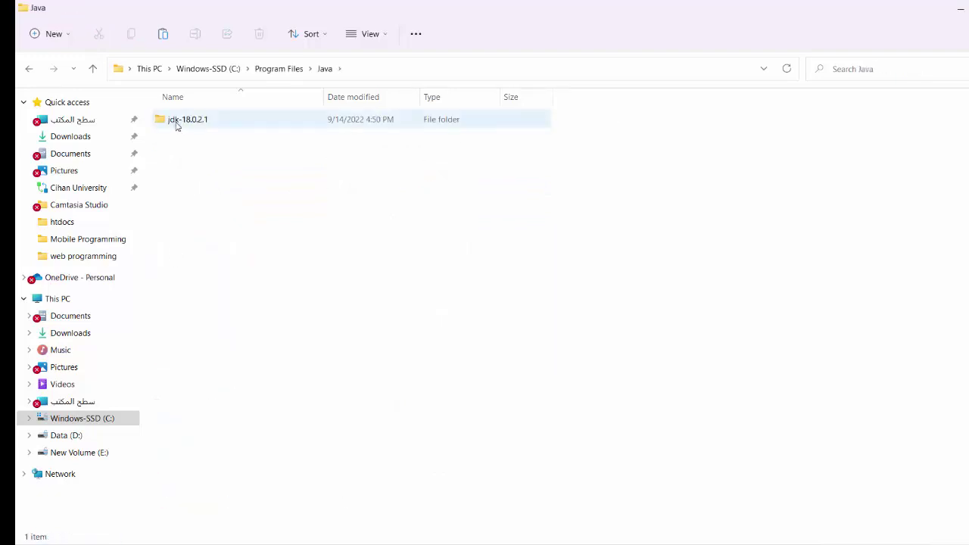
{"action": "double_click", "coordinate": [177, 124]}
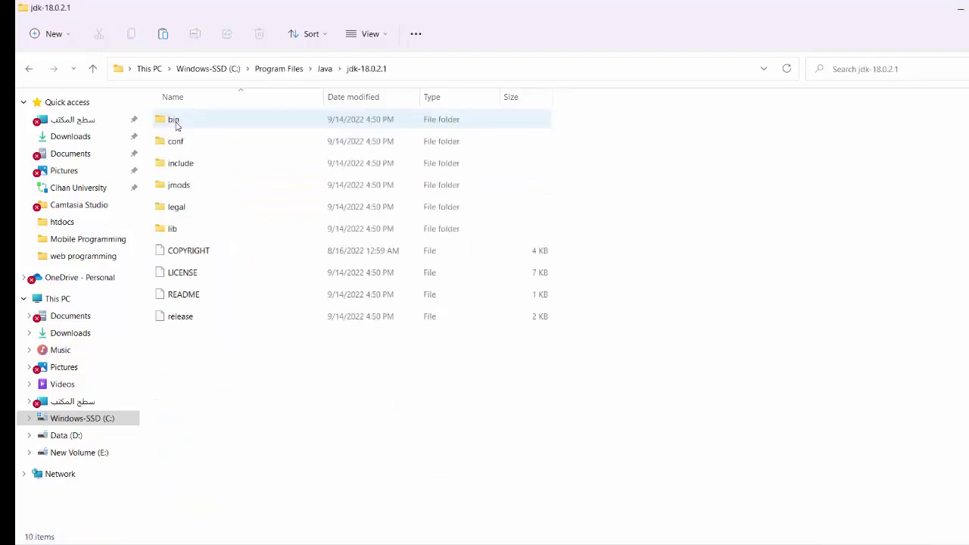
Go back to the Java folder, reopen jdk-18.0.2.1 and copy its full folder path.
{"action": "left_click", "coordinate": [29, 70]}
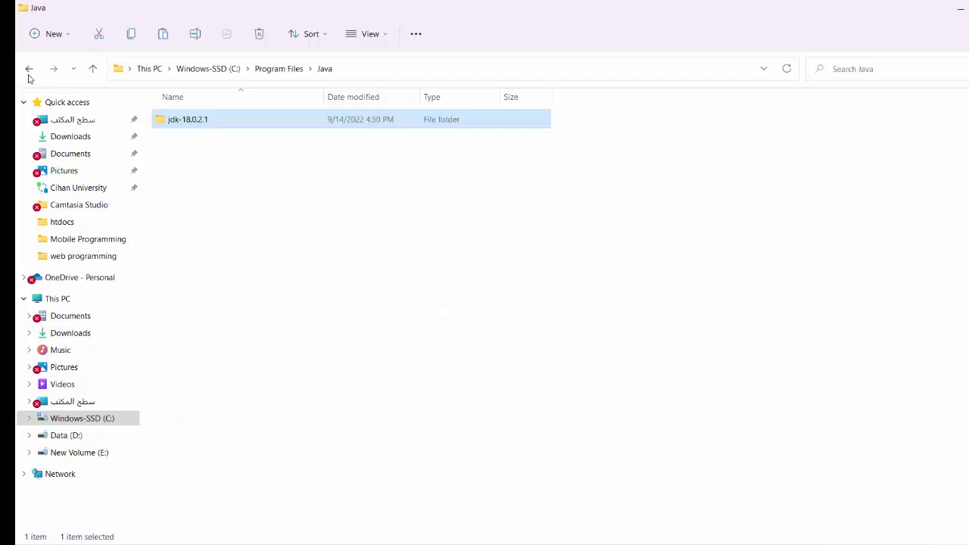
{"action": "left_click", "coordinate": [358, 69]}
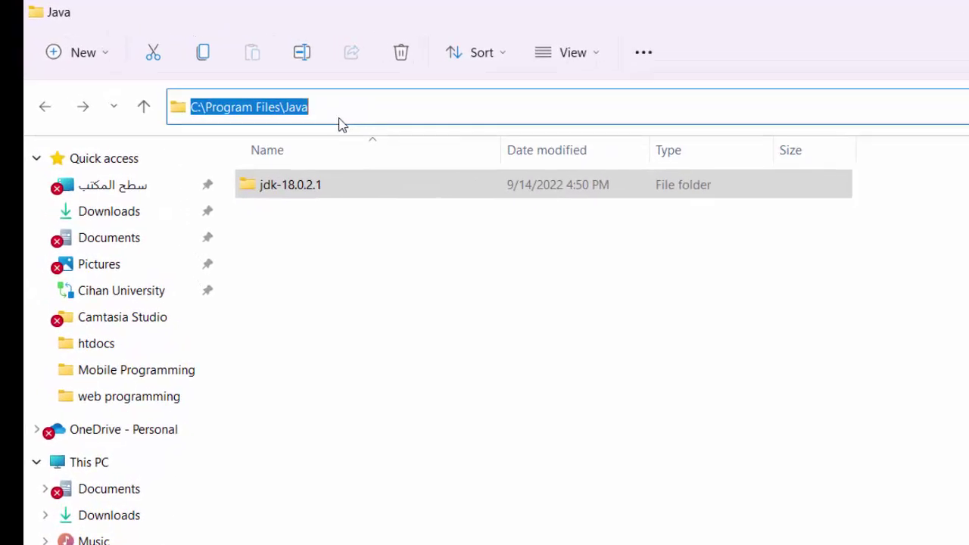
{"action": "left_click", "coordinate": [297, 203]}
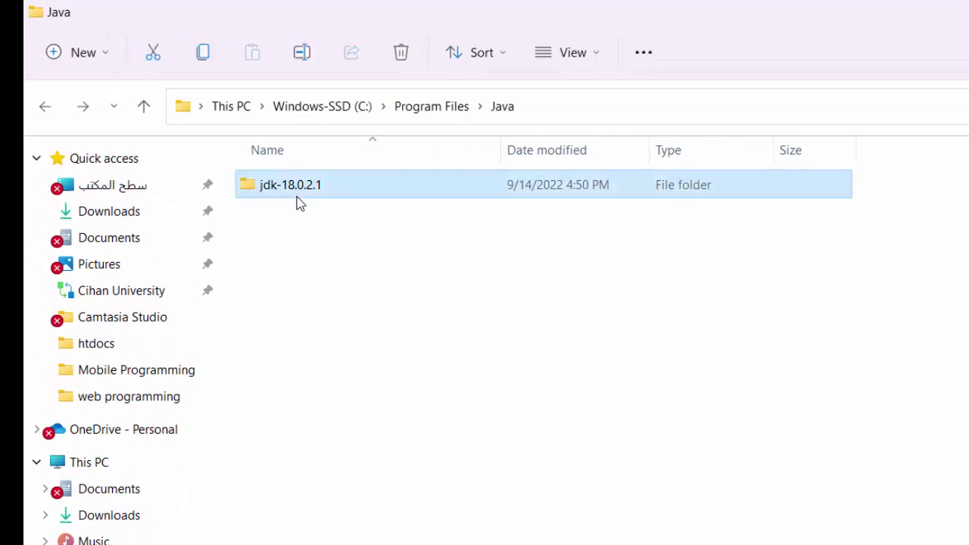
{"action": "double_click", "coordinate": [296, 202]}
{"action": "left_click", "coordinate": [654, 112]}
{"action": "key", "text": "ctrl+c"}
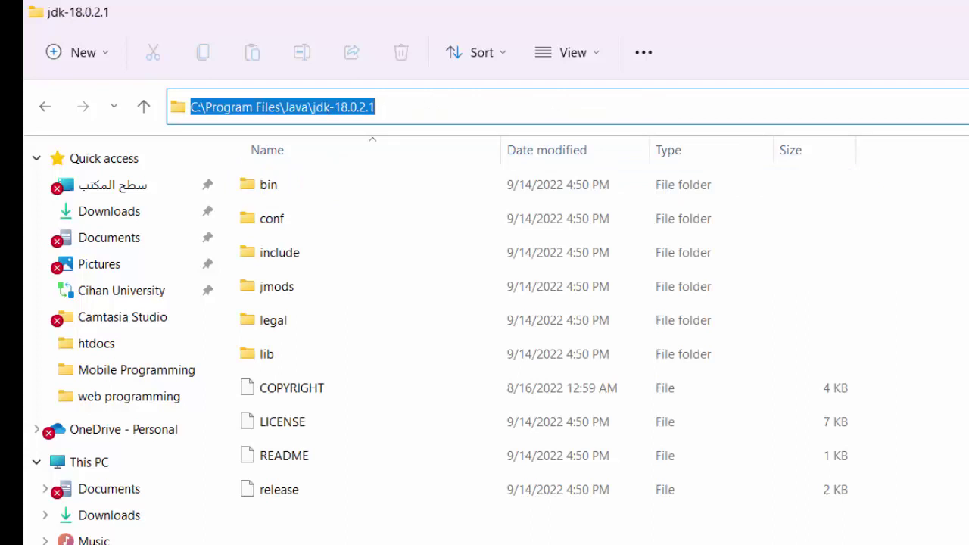
Search Windows for "va", open the environment variables for the account and examine the existing JAVA_HOME user variable.
{"action": "key", "text": "super+s"}
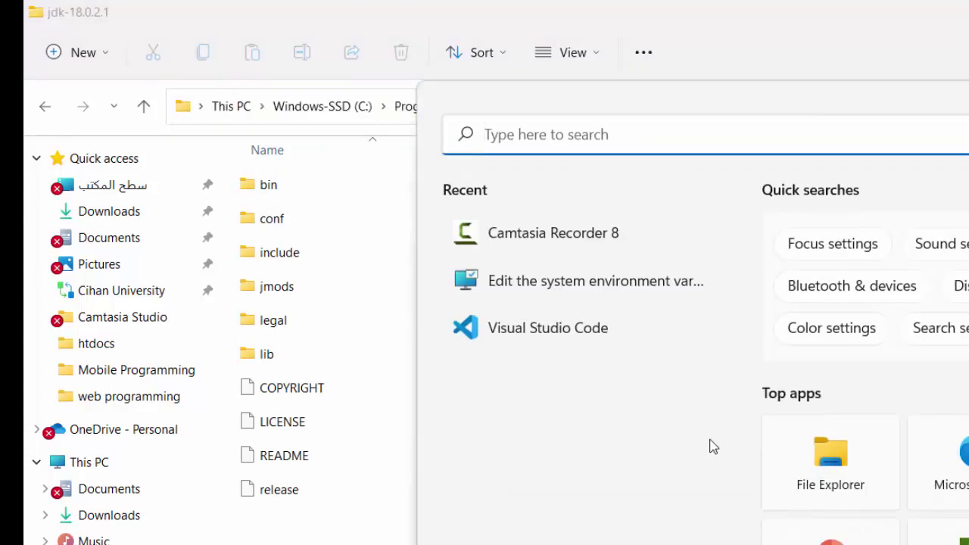
{"action": "type", "text": "va"}
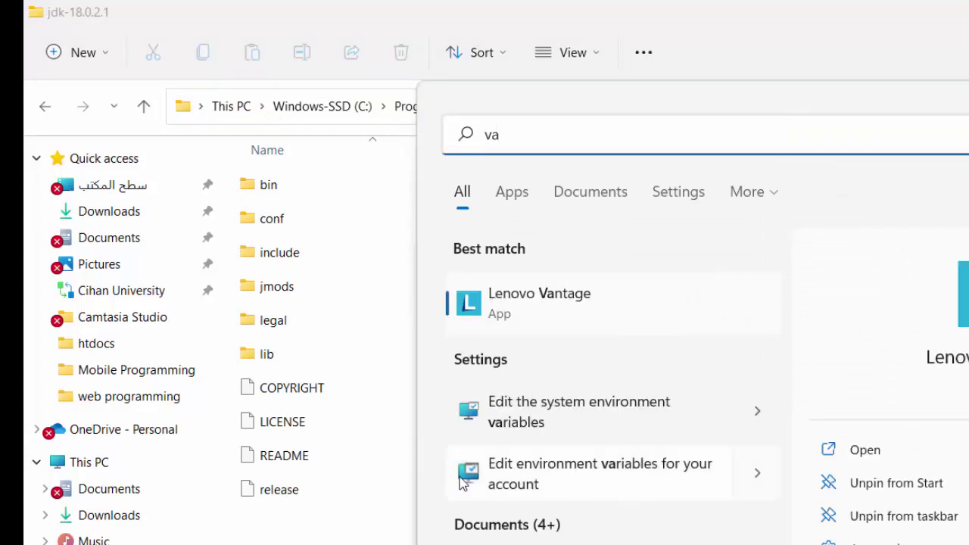
{"action": "left_click", "coordinate": [646, 496]}
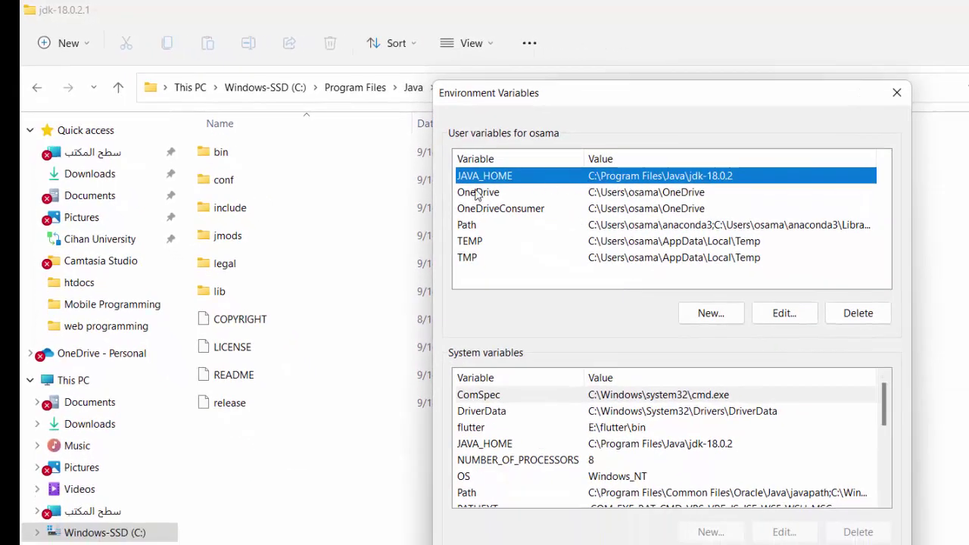
{"action": "left_click", "coordinate": [485, 194]}
{"action": "left_click", "coordinate": [505, 180]}
Fill in a new user variable JAVA_HOME with the value C:\Program Files\Java\jdk-18.0.2.1, and close the environment variables without saving it.
{"action": "left_click", "coordinate": [722, 314]}
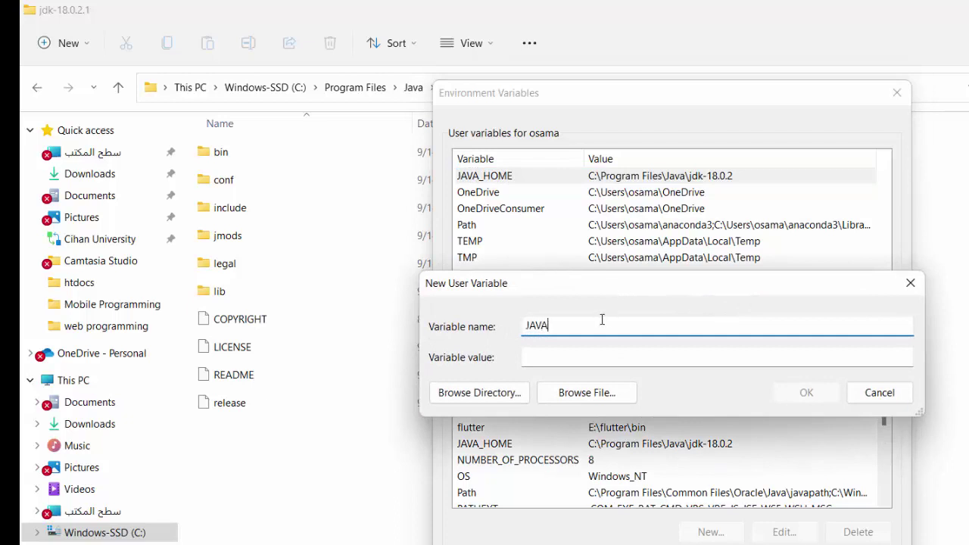
{"action": "type", "text": "JAVA_HOME"}
{"action": "left_click", "coordinate": [601, 361]}
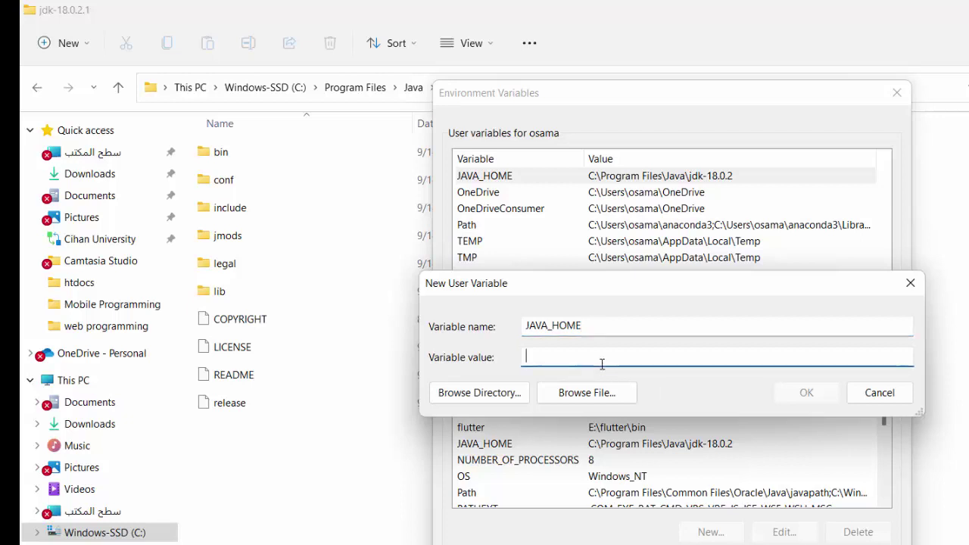
{"action": "key", "text": "ctrl+v"}
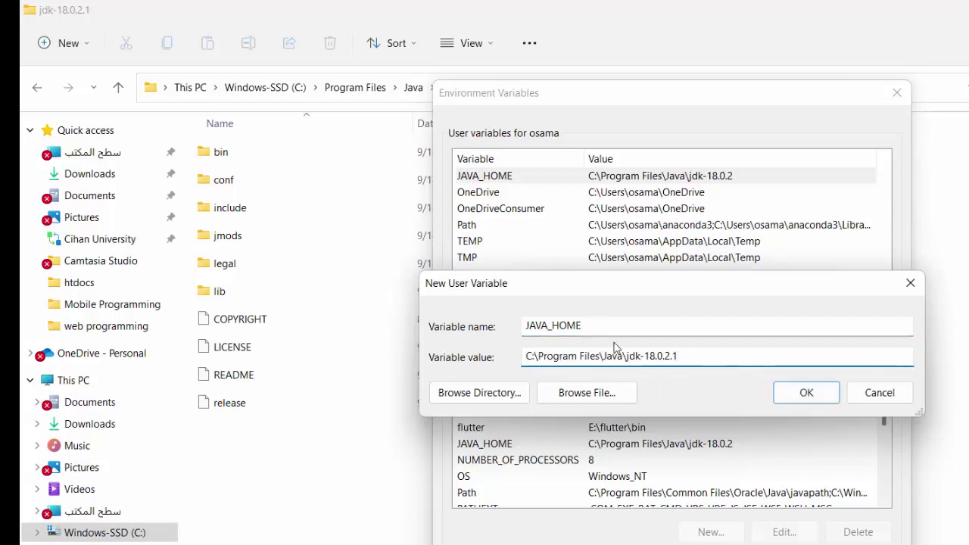
{"action": "left_click", "coordinate": [915, 294]}
{"action": "left_click", "coordinate": [897, 92]}
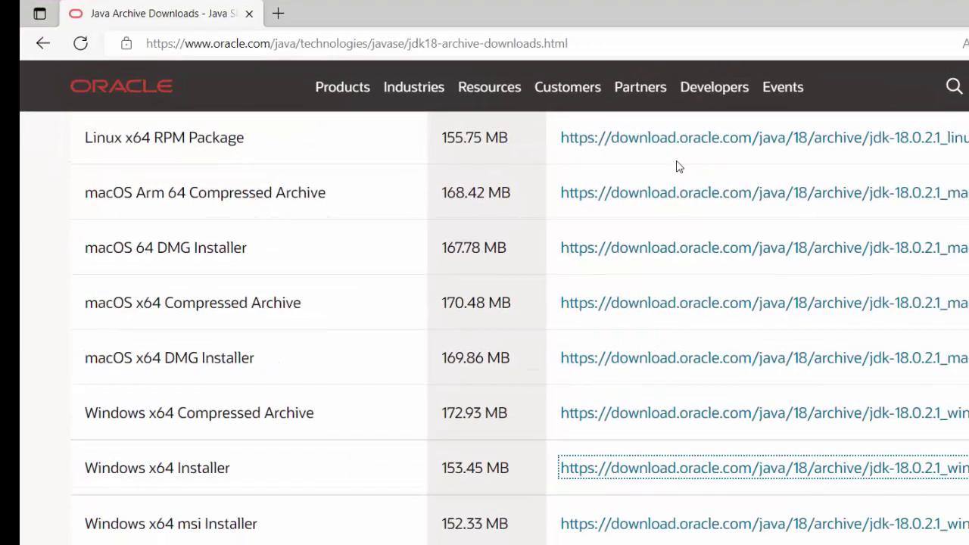
In the browser, go to Google, search for "android studio" and open the Android Studio download page on developer.android.com.
{"action": "left_click", "coordinate": [489, 40]}
{"action": "type", "text": "g"}
{"action": "key", "text": "Return"}
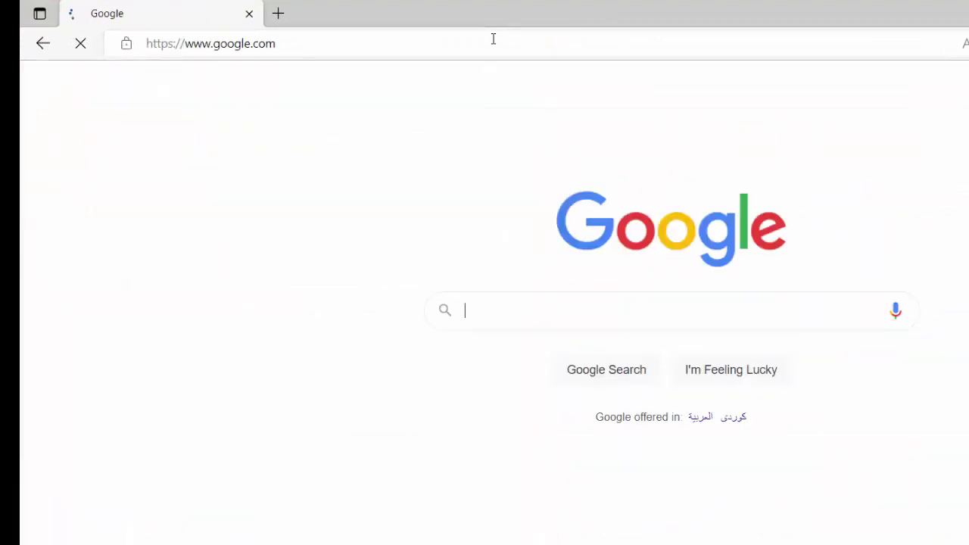
{"action": "type", "text": "and"}
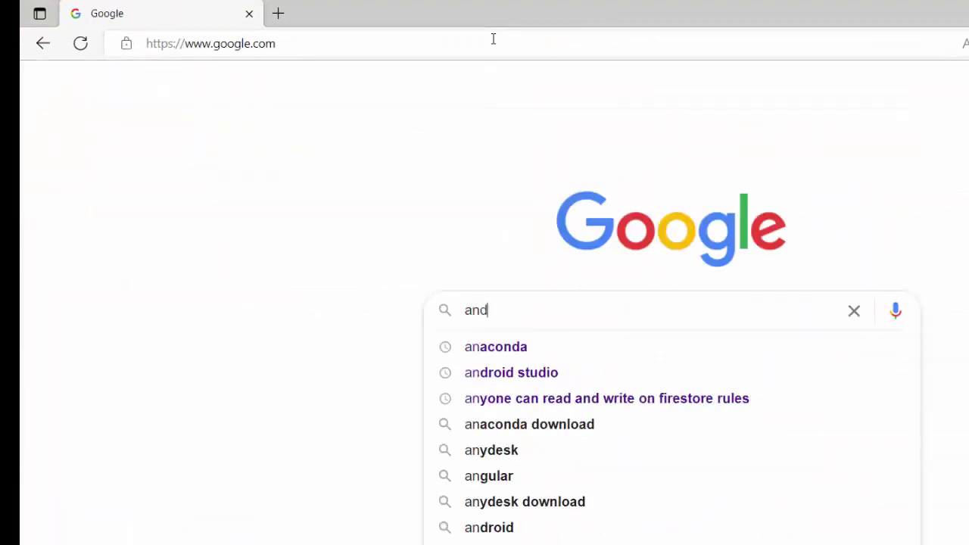
{"action": "type", "text": "roid studio"}
{"action": "key", "text": "Return"}
{"action": "left_click", "coordinate": [314, 257]}
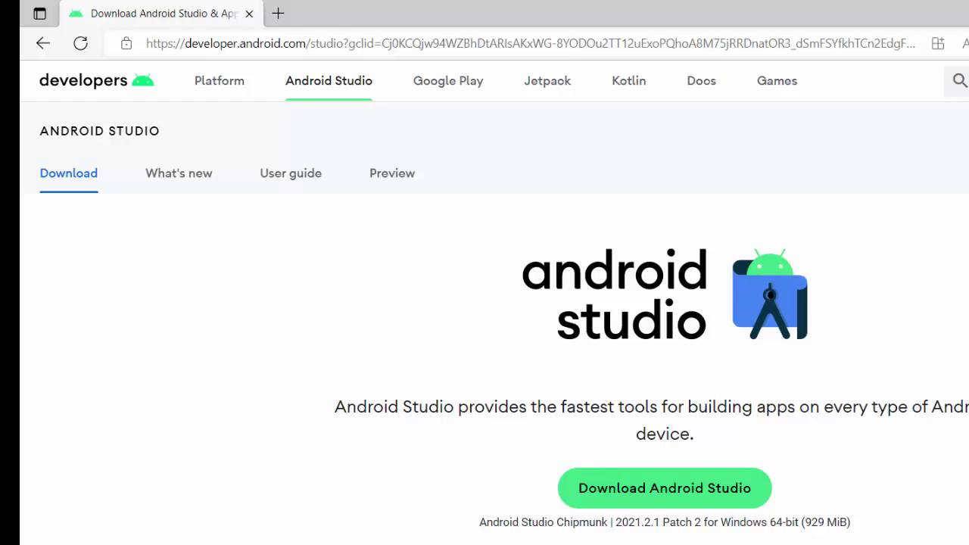
Agree to the terms and conditions and start downloading Android Studio Chipmunk 2021.2.1 Patch 2 for Windows.
{"action": "scroll", "coordinate": [504, 320], "scroll_direction": "down", "scroll_amount": 1}
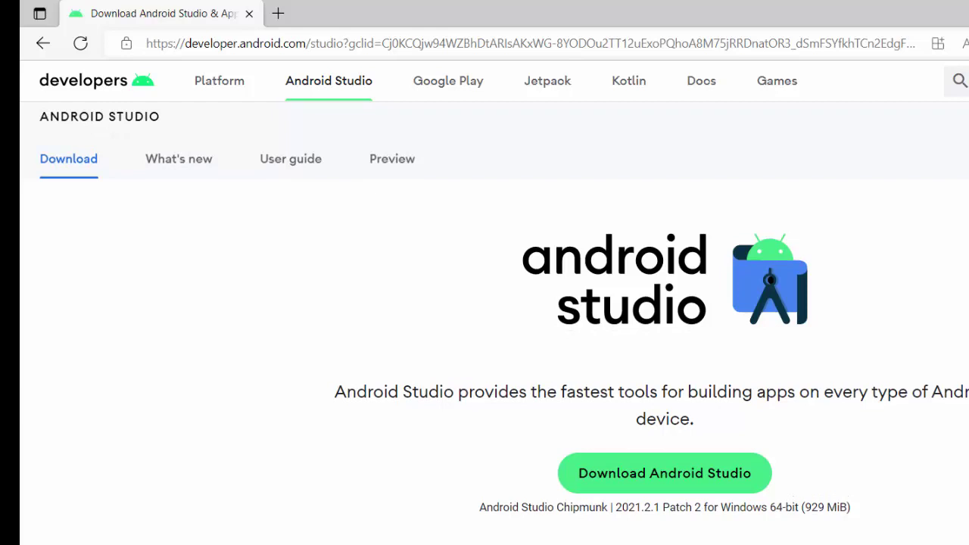
{"action": "scroll", "coordinate": [504, 321], "scroll_direction": "down", "scroll_amount": 3}
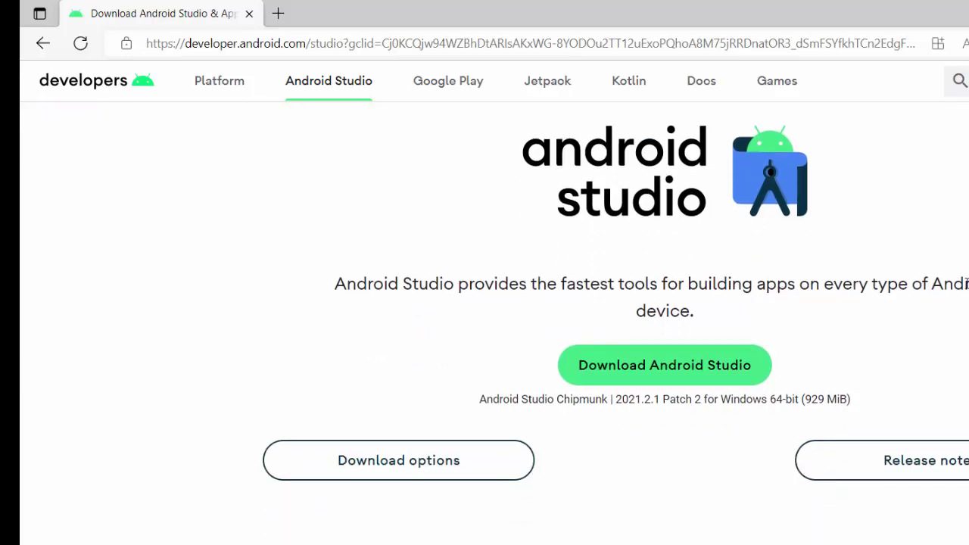
{"action": "left_click", "coordinate": [687, 377]}
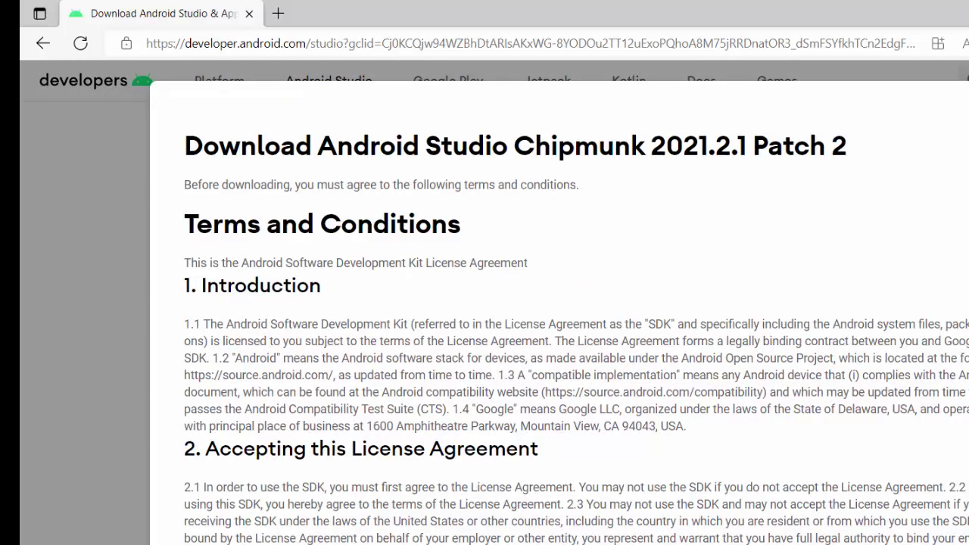
{"action": "scroll", "coordinate": [560, 333], "scroll_direction": "down", "scroll_amount": 20}
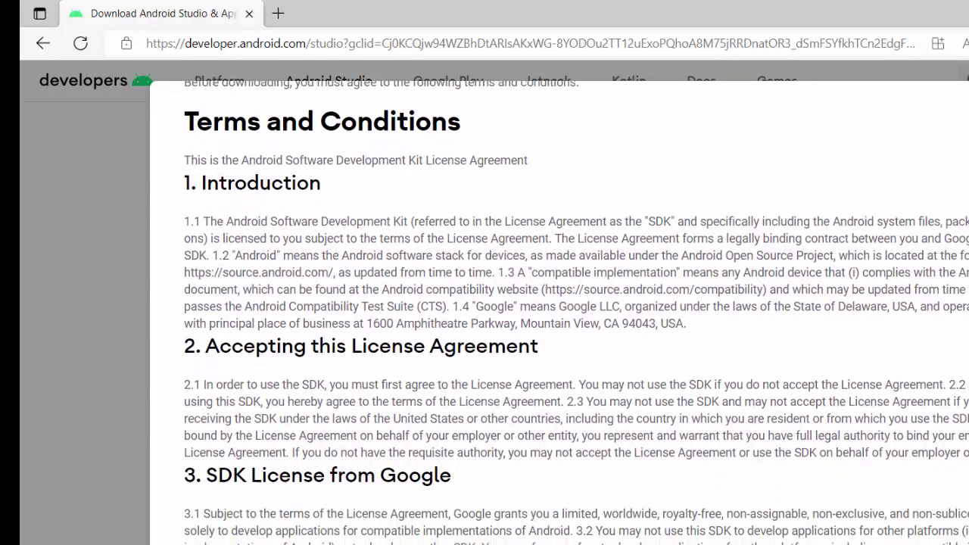
{"action": "scroll", "coordinate": [560, 334], "scroll_direction": "down", "scroll_amount": 10}
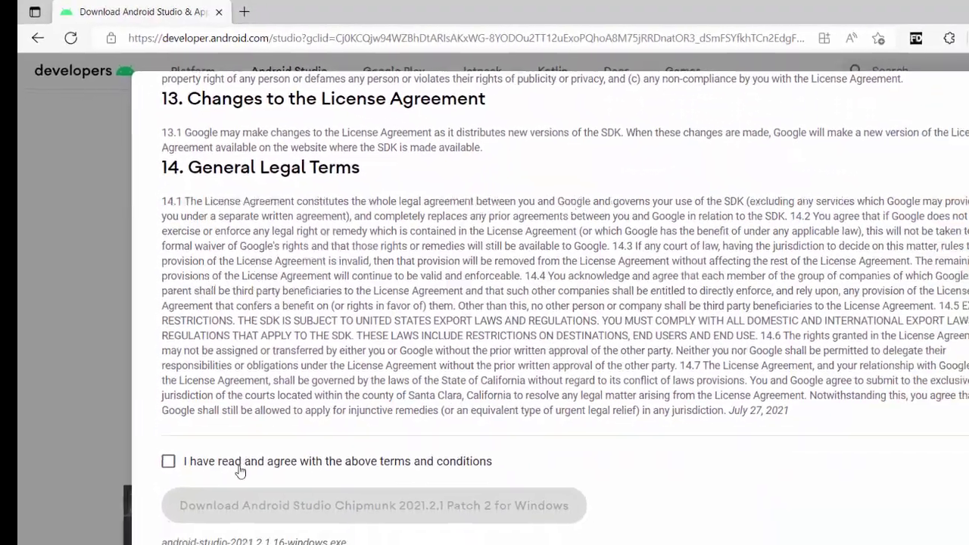
{"action": "left_click", "coordinate": [274, 532]}
{"action": "left_click", "coordinate": [307, 458]}
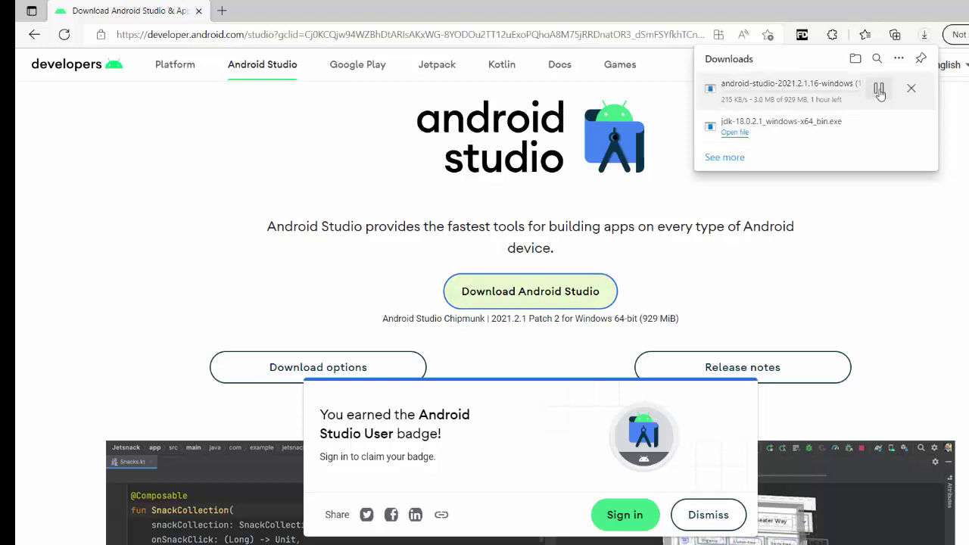
Pause the running Android Studio download and launch the existing android-studio-2021.2.1.16-windows.exe from the Downloads folder.
{"action": "left_click", "coordinate": [879, 91]}
{"action": "left_click", "coordinate": [725, 157]}
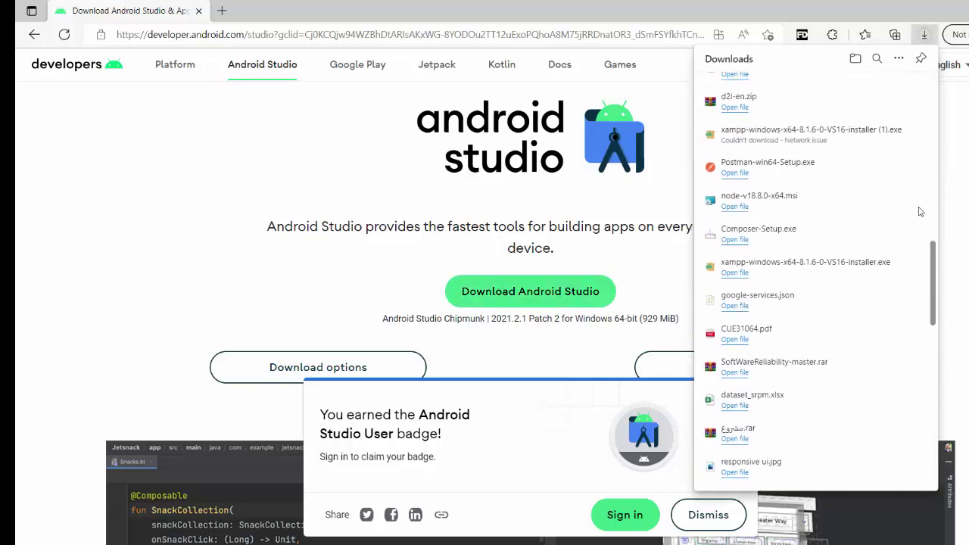
{"action": "left_click", "coordinate": [855, 60]}
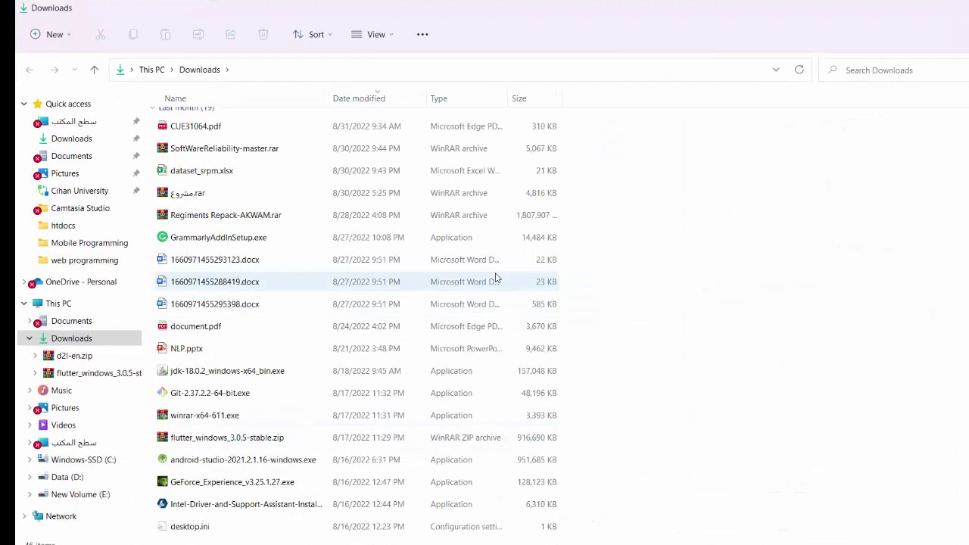
{"action": "left_click", "coordinate": [181, 464]}
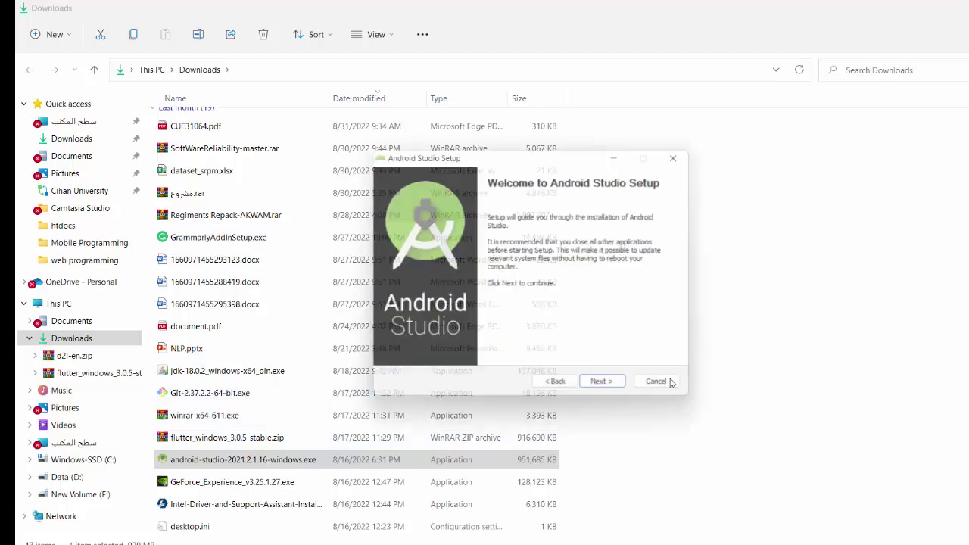
Install Android Studio with Android Virtual Device in C:\Program Files\Android\Android Studio, using the Android Studio Start Menu folder, and start it on finishing.
{"action": "left_click", "coordinate": [613, 392]}
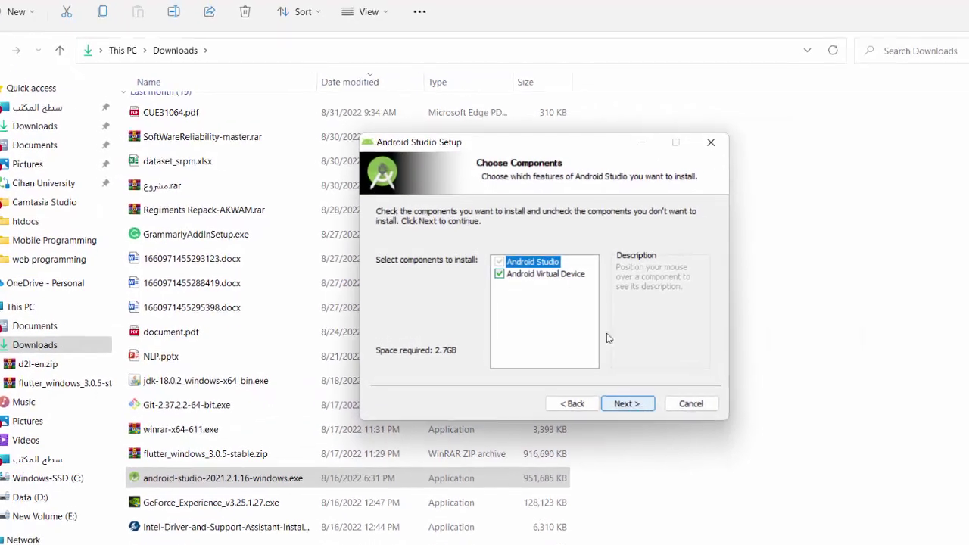
{"action": "left_click", "coordinate": [614, 403]}
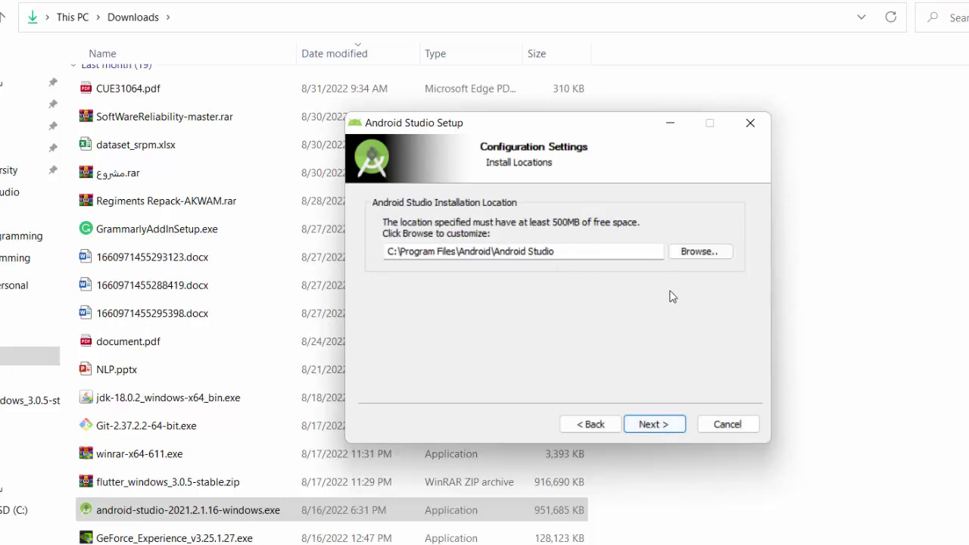
{"action": "left_click", "coordinate": [670, 423]}
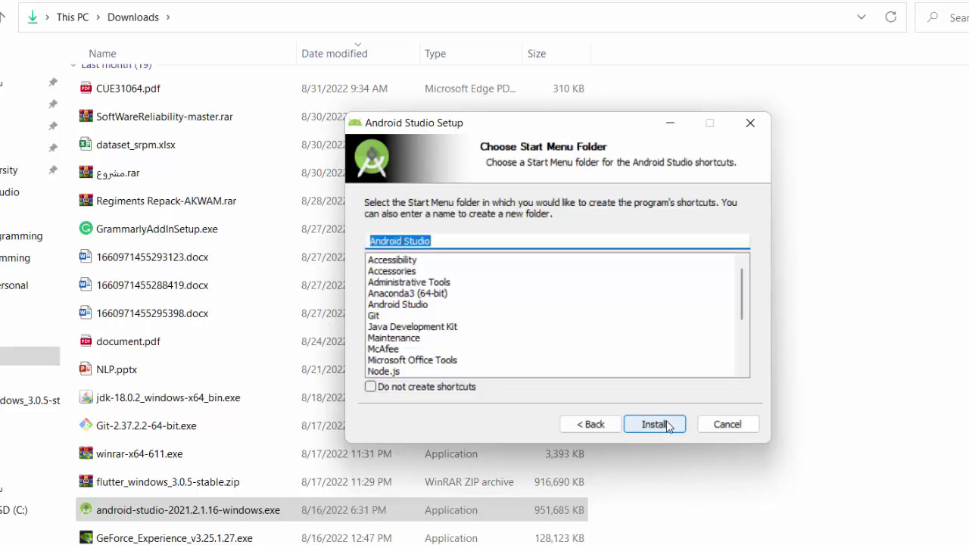
{"action": "left_click", "coordinate": [669, 425]}
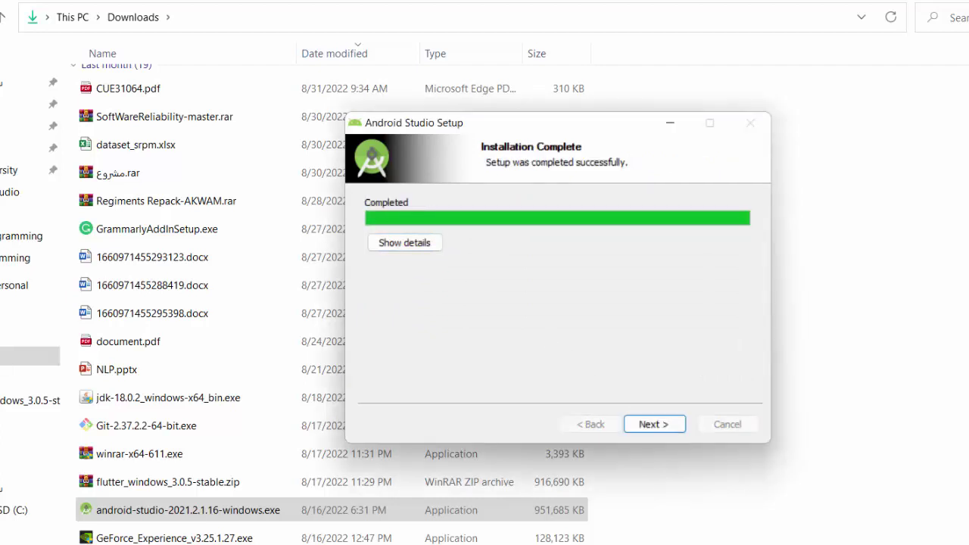
{"action": "left_click", "coordinate": [657, 424]}
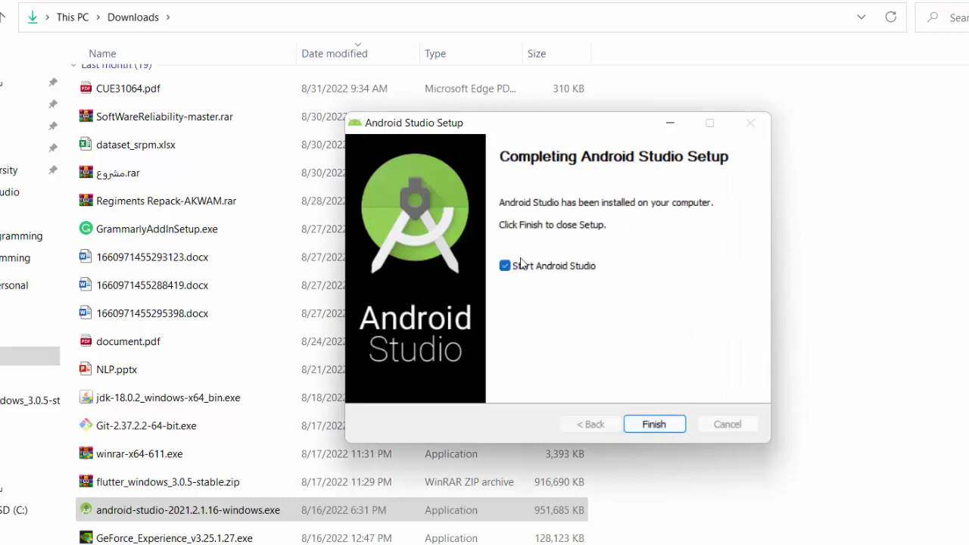
{"action": "left_click", "coordinate": [678, 425]}
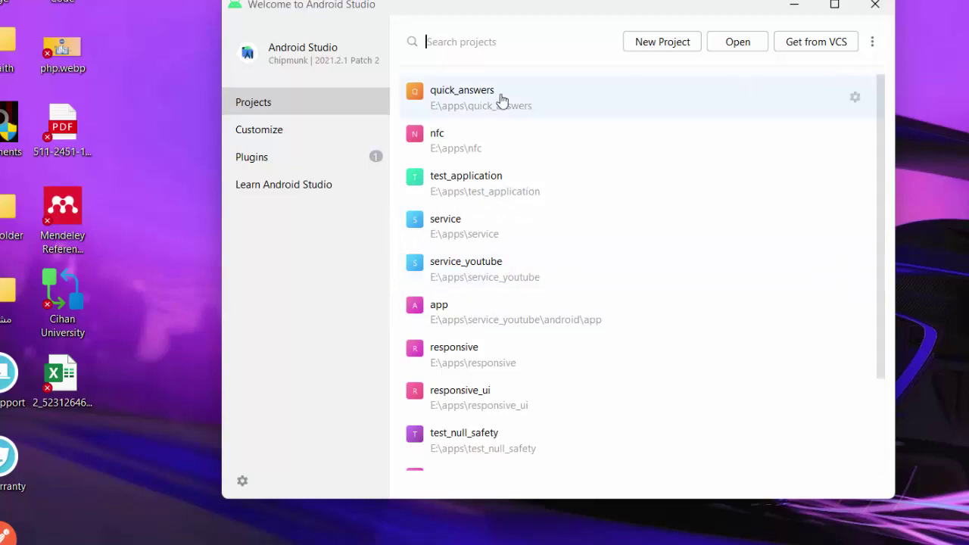
Install the Android TiramisuPrivacySandbox Preview platform through the SDK Manager and review the SDK Tools list before closing the settings.
{"action": "left_click", "coordinate": [873, 43]}
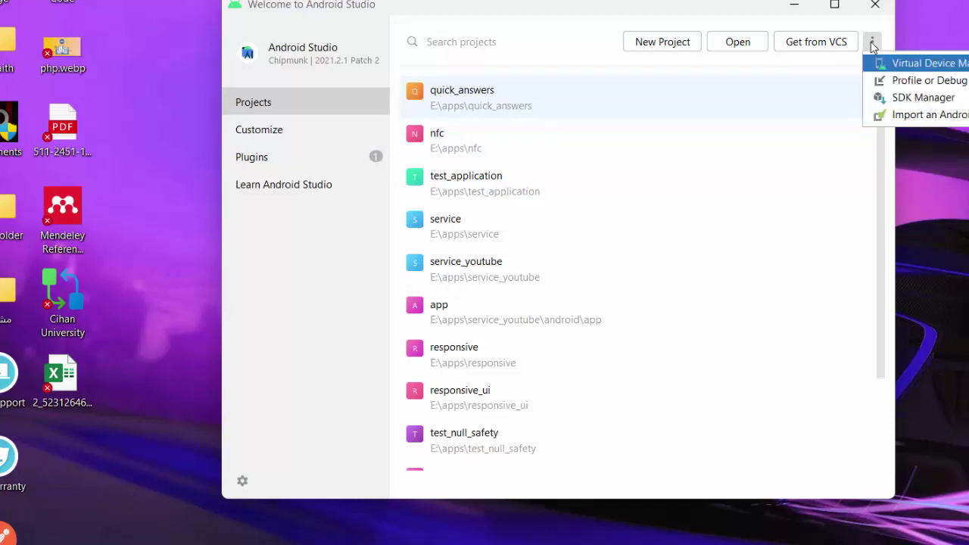
{"action": "left_click", "coordinate": [927, 101]}
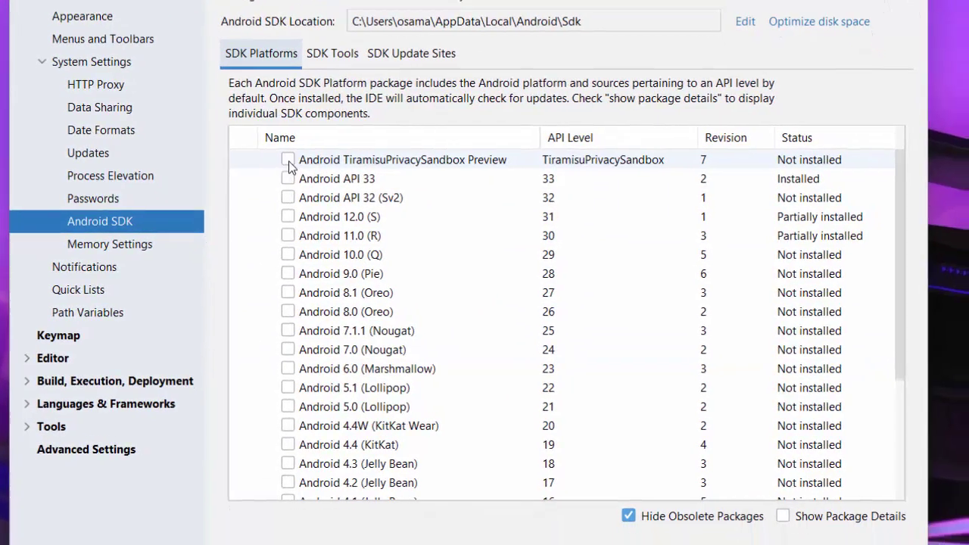
{"action": "left_click", "coordinate": [301, 217]}
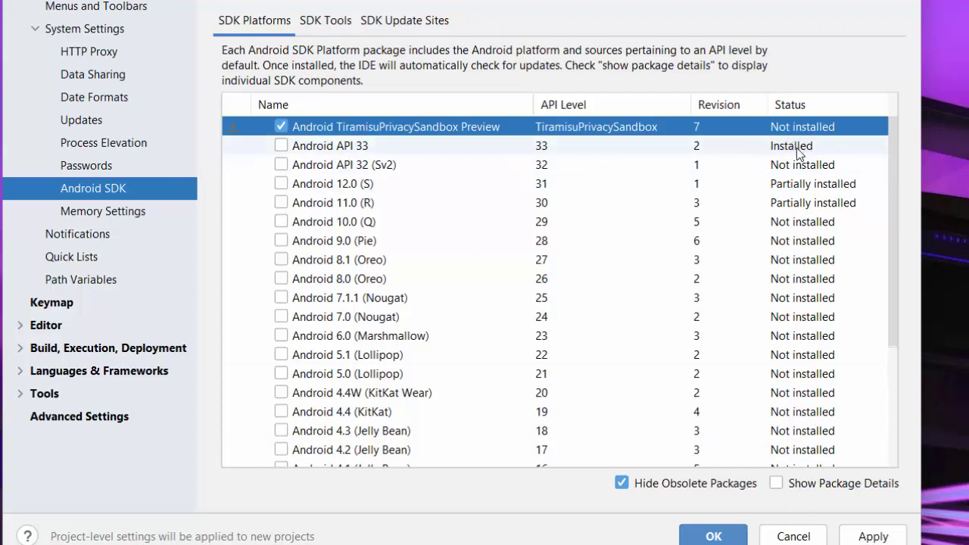
{"action": "left_click", "coordinate": [882, 536]}
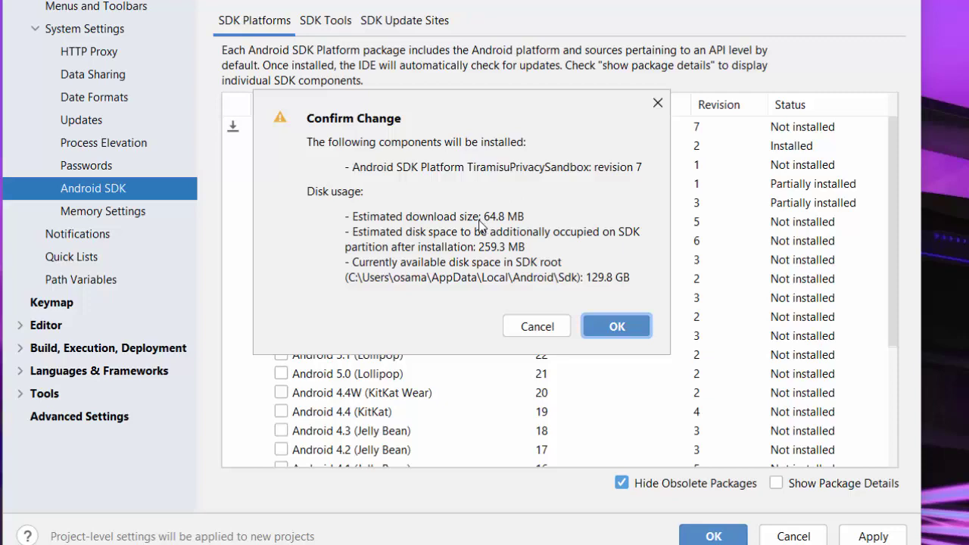
{"action": "left_click", "coordinate": [625, 323]}
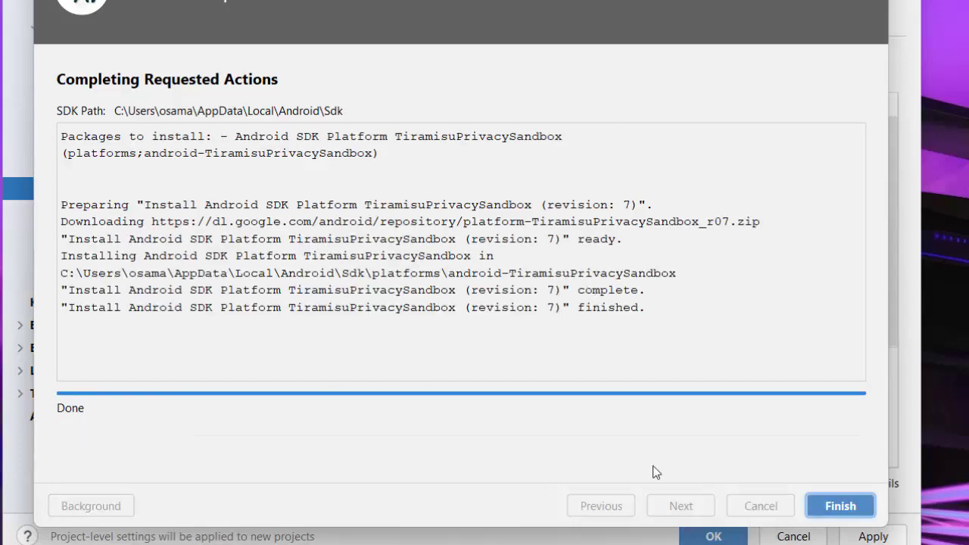
{"action": "left_click", "coordinate": [840, 506]}
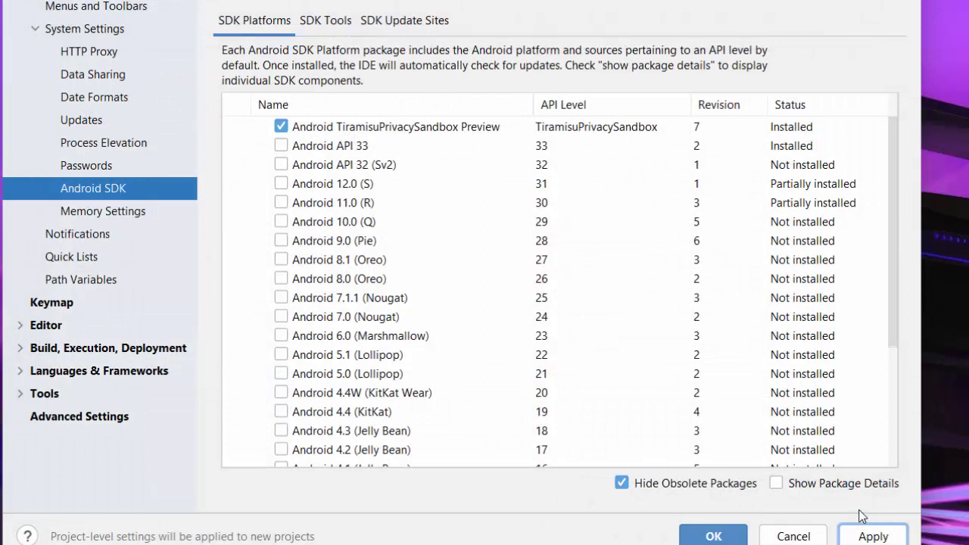
{"action": "left_click", "coordinate": [323, 26]}
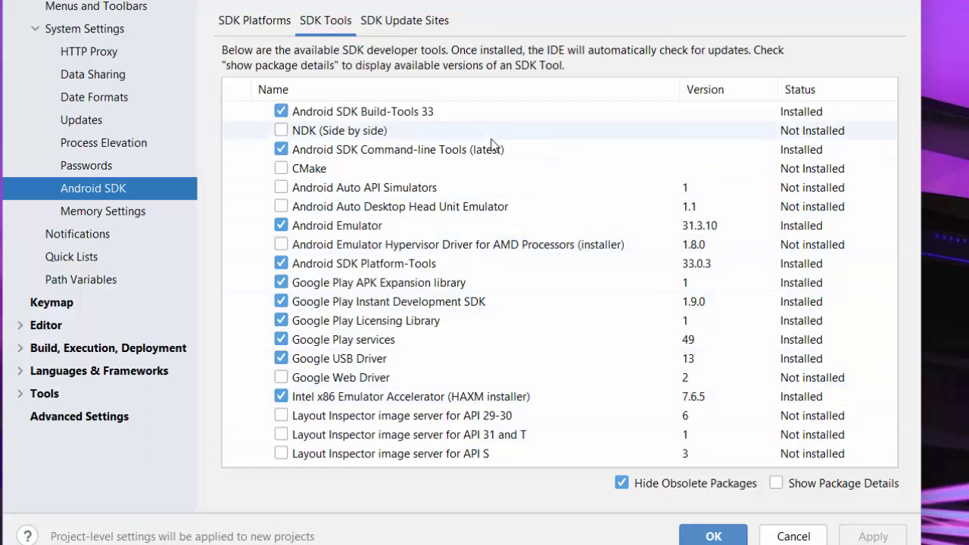
{"action": "left_click", "coordinate": [710, 535]}
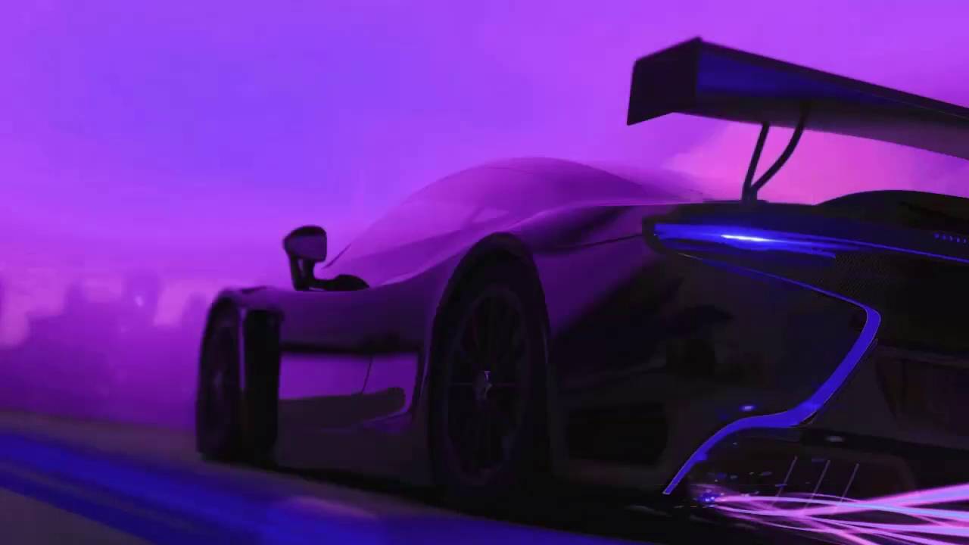
Search Windows for "and", launch Android Studio and show its installed plugins.
{"action": "key", "text": "super"}
{"action": "type", "text": "and"}
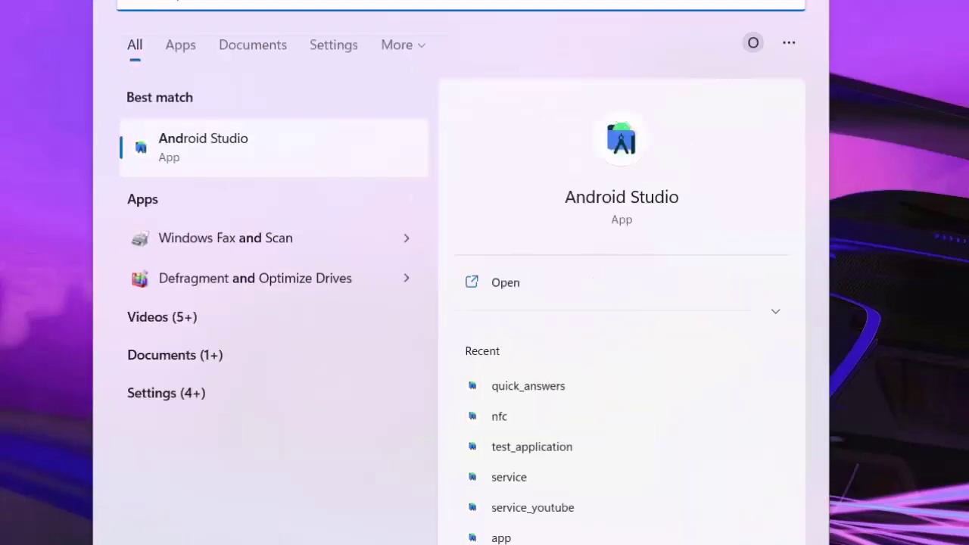
{"action": "left_click", "coordinate": [214, 139]}
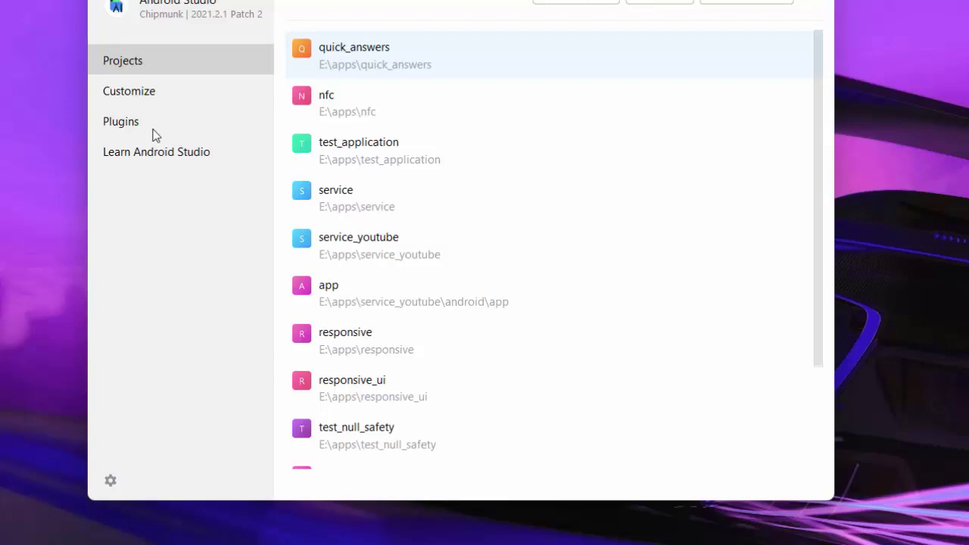
{"action": "left_click", "coordinate": [139, 124]}
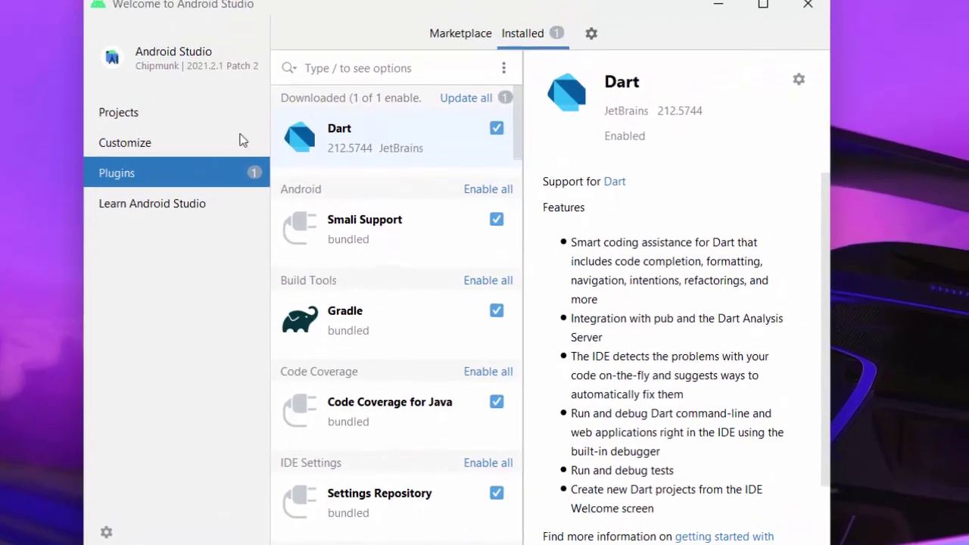
Search the plugin Marketplace for "flutter", install the Flutter plugin and restart the IDE.
{"action": "left_click", "coordinate": [393, 90]}
{"action": "type", "text": "flutter"}
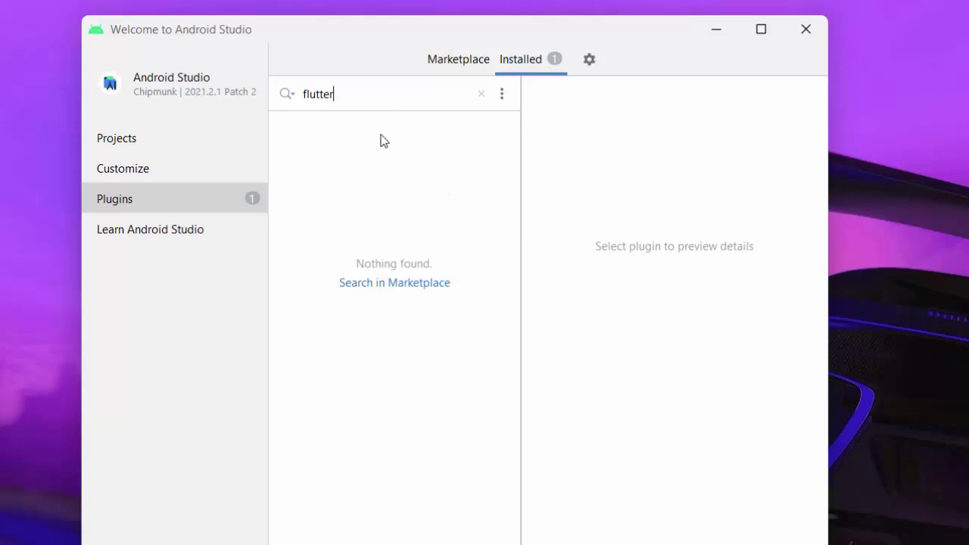
{"action": "left_click", "coordinate": [458, 59]}
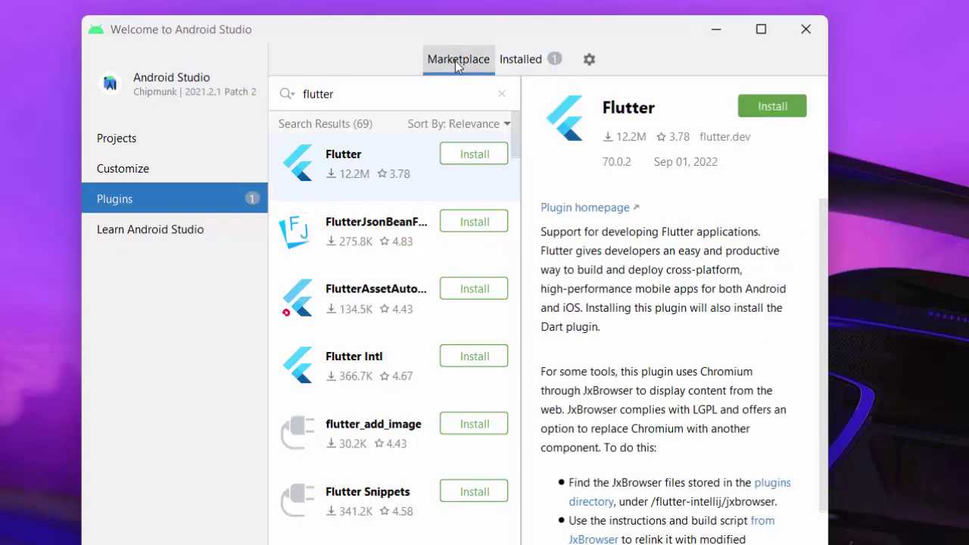
{"action": "left_click", "coordinate": [486, 156]}
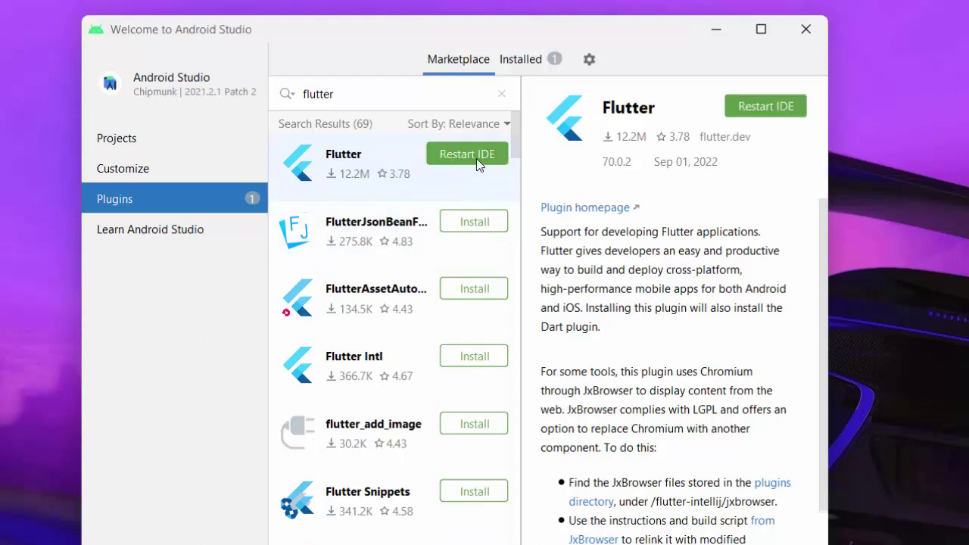
{"action": "left_click", "coordinate": [476, 156]}
{"action": "left_click", "coordinate": [506, 333]}
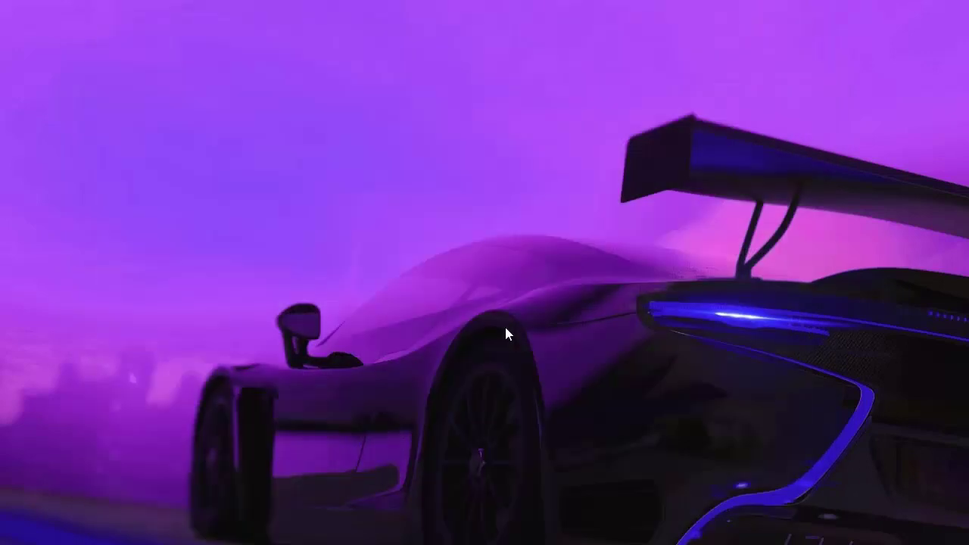
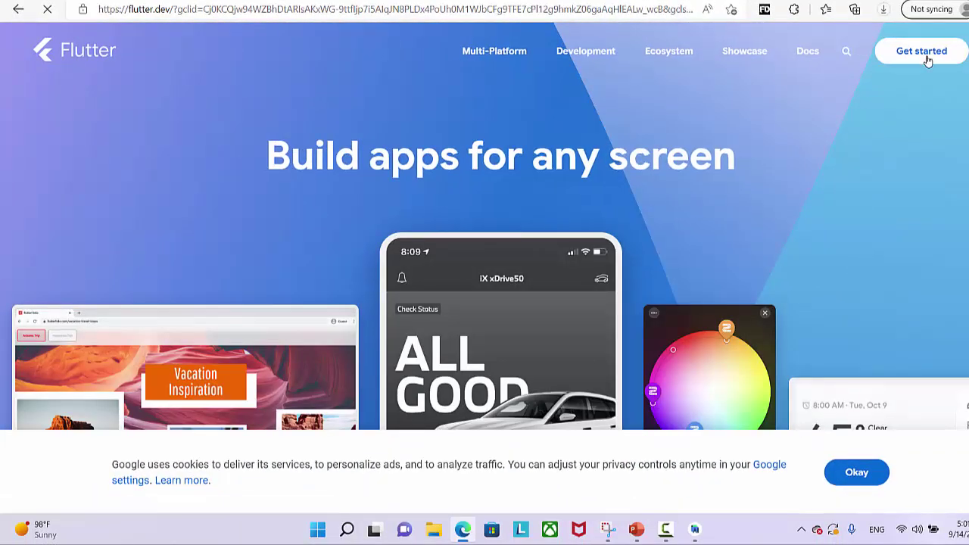
On the Flutter website, open the Windows installation guide, go to its system requirements and minimize the PowerPoint presentation covering it.
{"action": "left_click", "coordinate": [927, 60]}
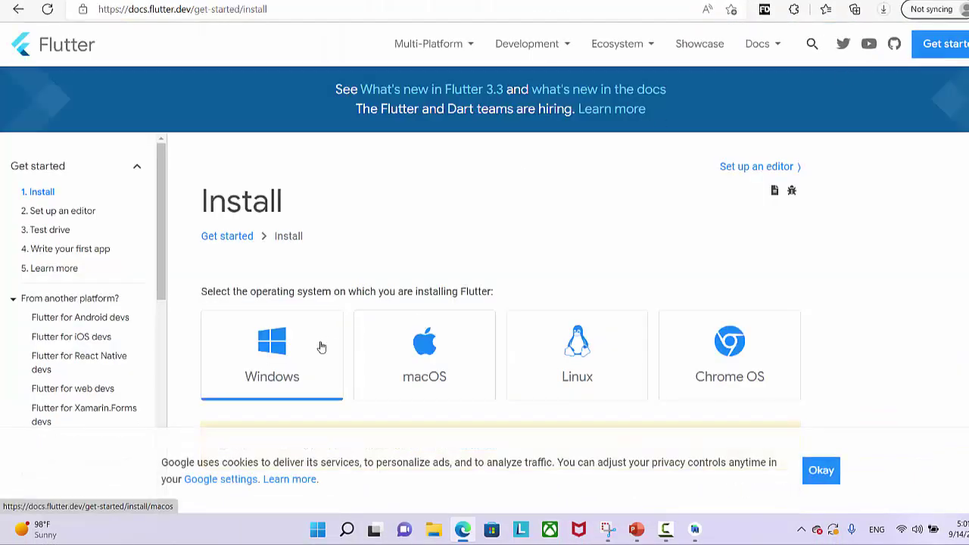
{"action": "left_click", "coordinate": [262, 371]}
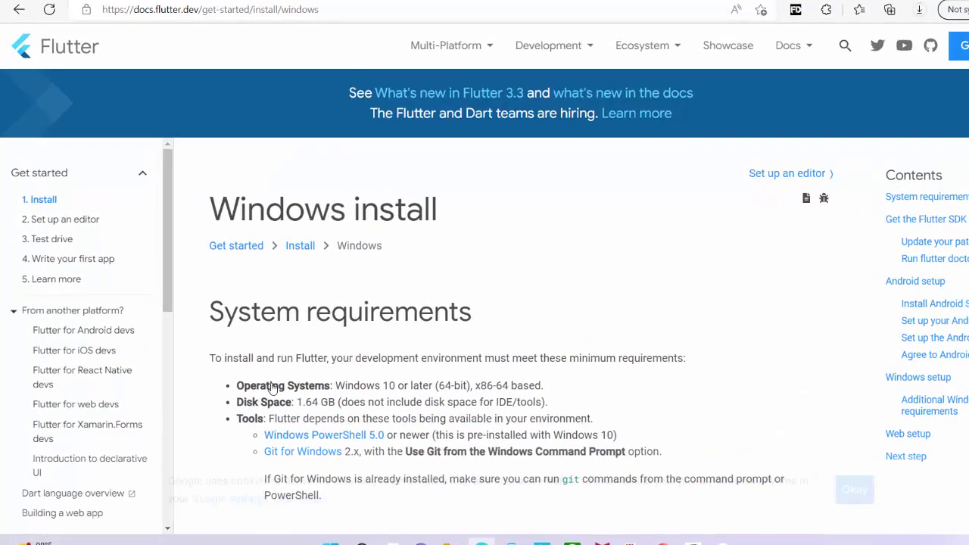
{"action": "scroll", "coordinate": [371, 227], "scroll_direction": "down", "scroll_amount": 2}
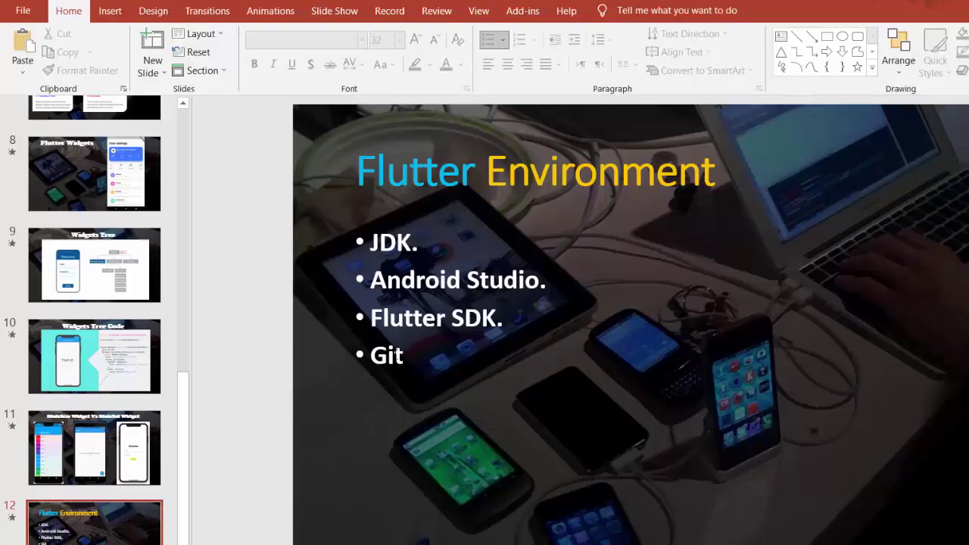
{"action": "key", "text": "super+Down"}
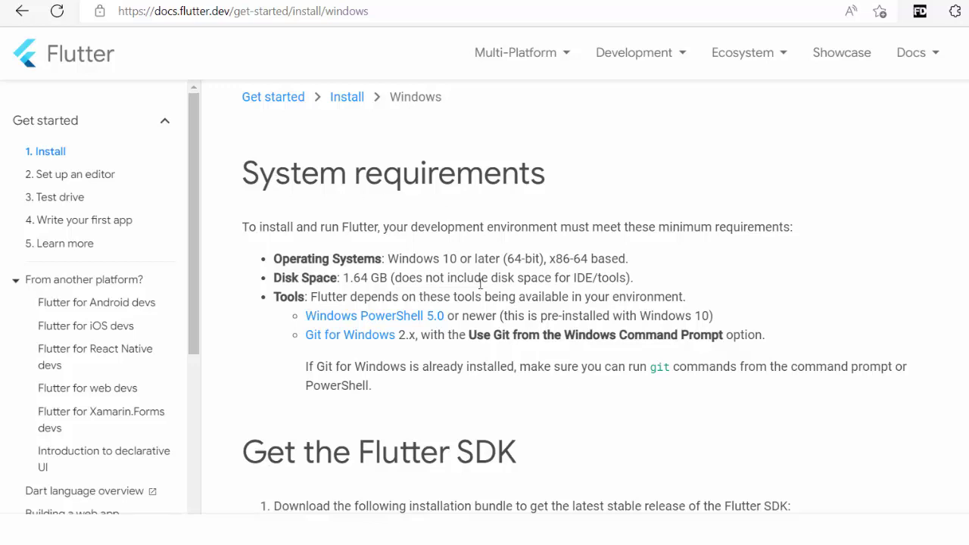
Open the Git for Windows download page, download the 64-bit Git for Windows Setup and launch the downloaded installer.
{"action": "left_click", "coordinate": [345, 337]}
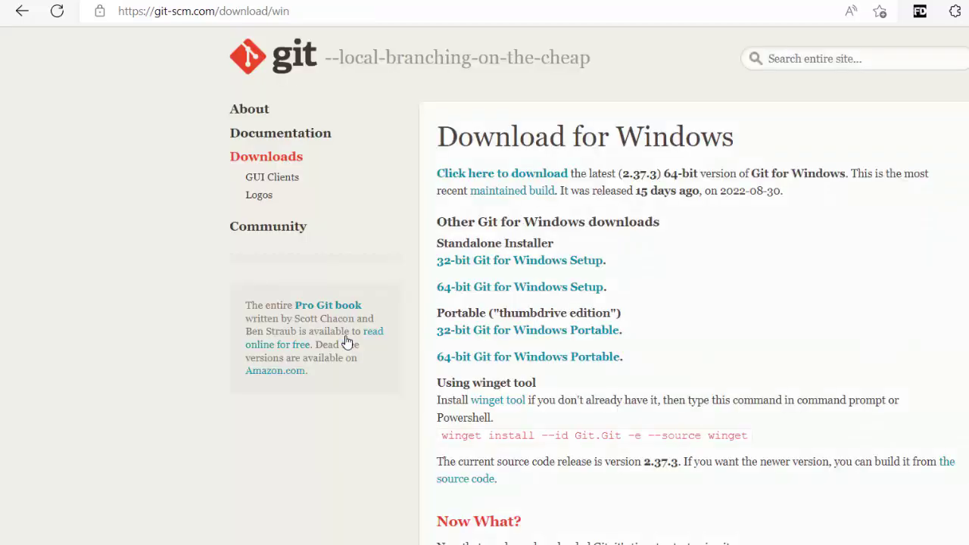
{"action": "left_click", "coordinate": [475, 288]}
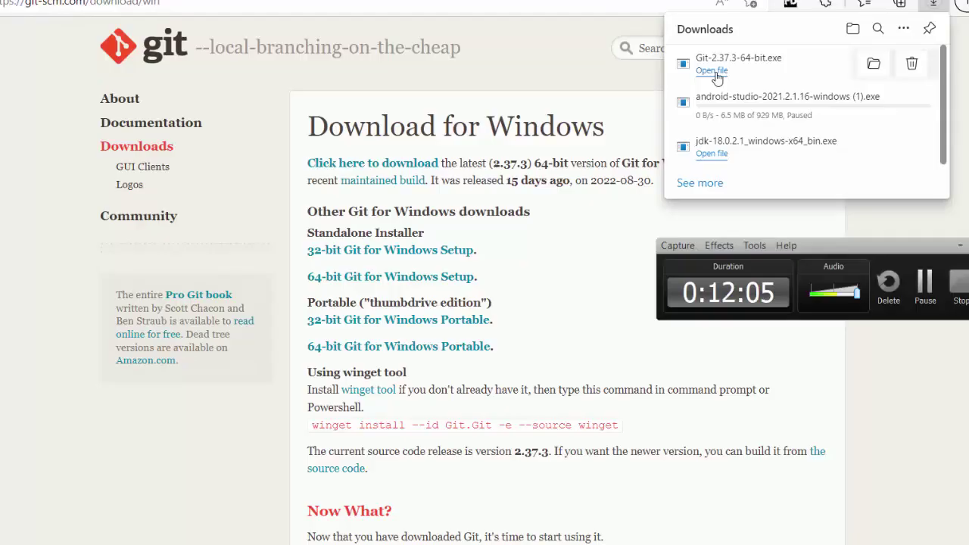
{"action": "left_click", "coordinate": [715, 72]}
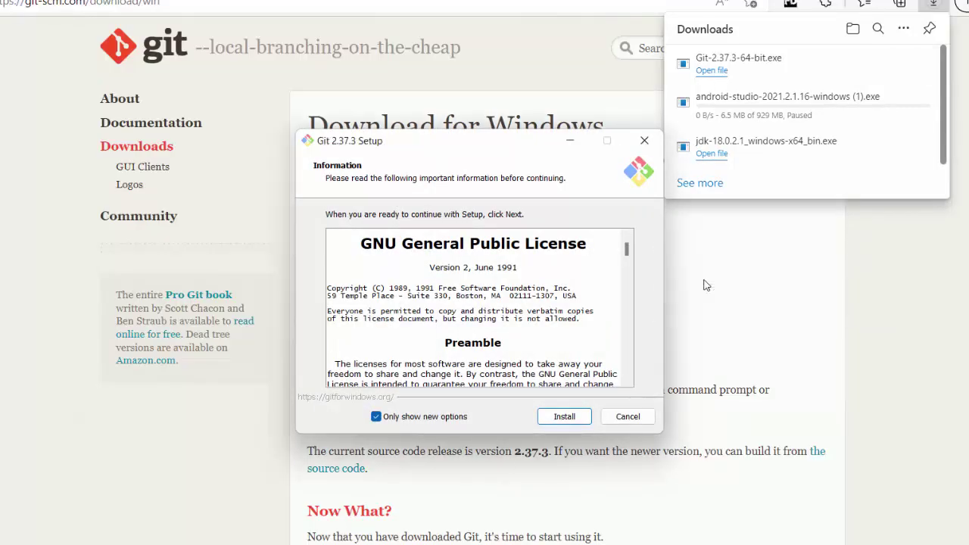
Install Git 2.37.3 with only new options shown, finish the setup, and close the release notes and Git download pages.
{"action": "left_click", "coordinate": [559, 418]}
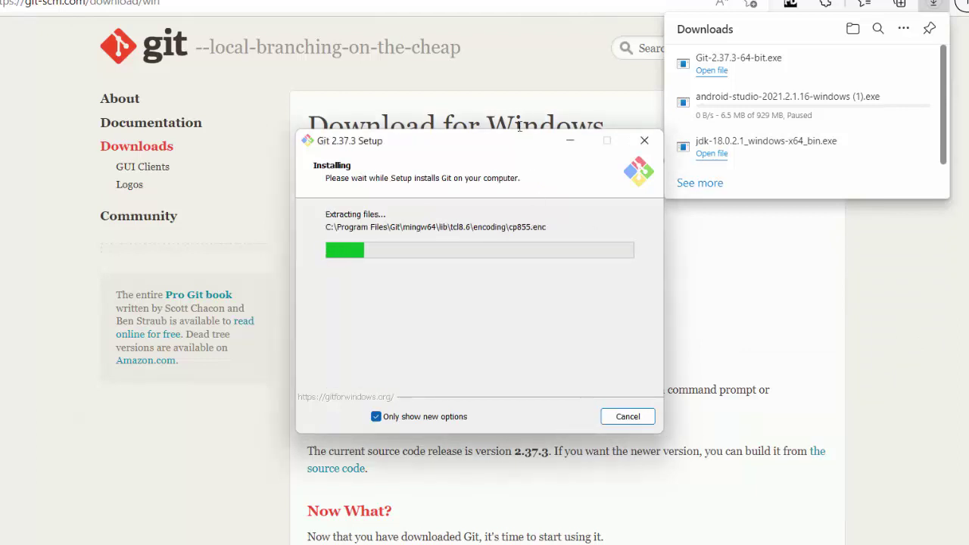
{"action": "left_click_drag", "start_coordinate": [506, 147], "coordinate": [440, 145]}
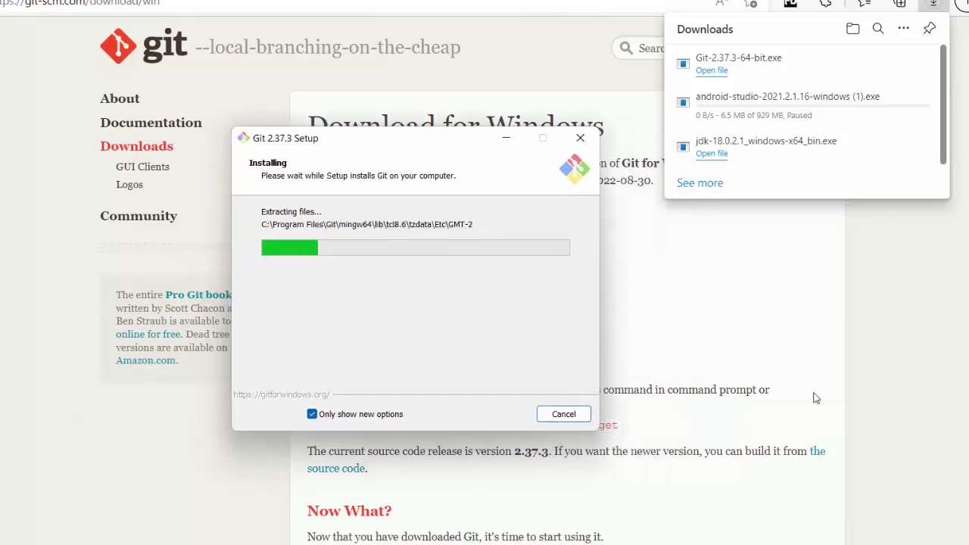
{"action": "left_click", "coordinate": [504, 415]}
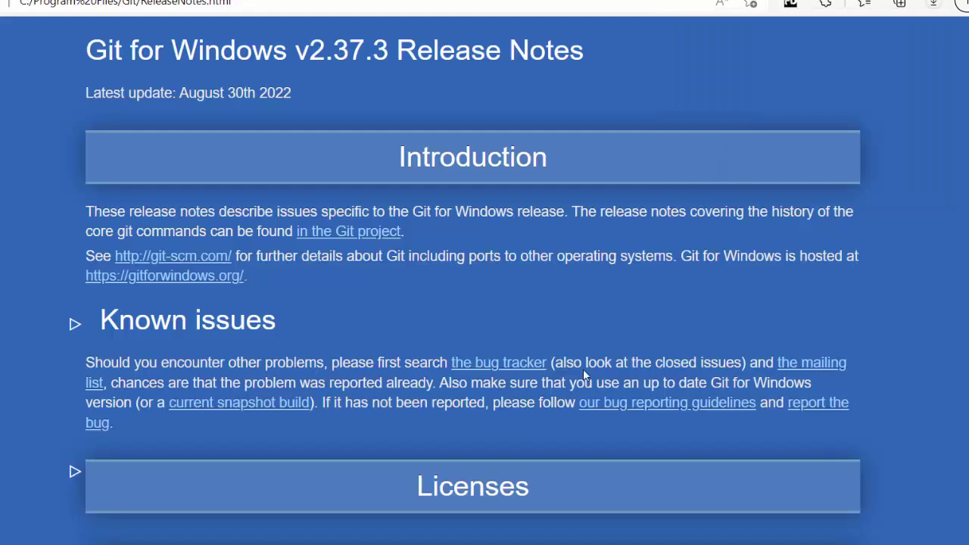
{"action": "key", "text": "ctrl+w"}
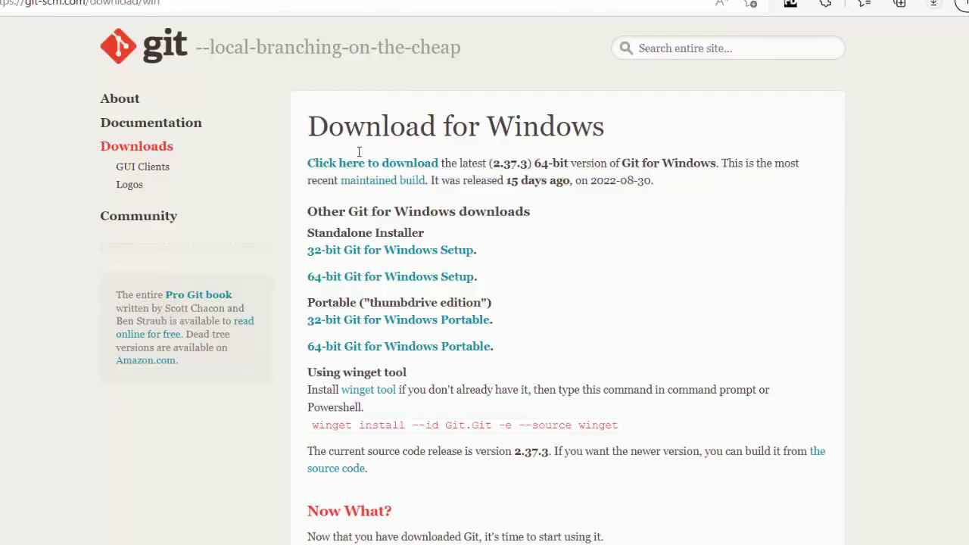
{"action": "key", "text": "ctrl+w"}
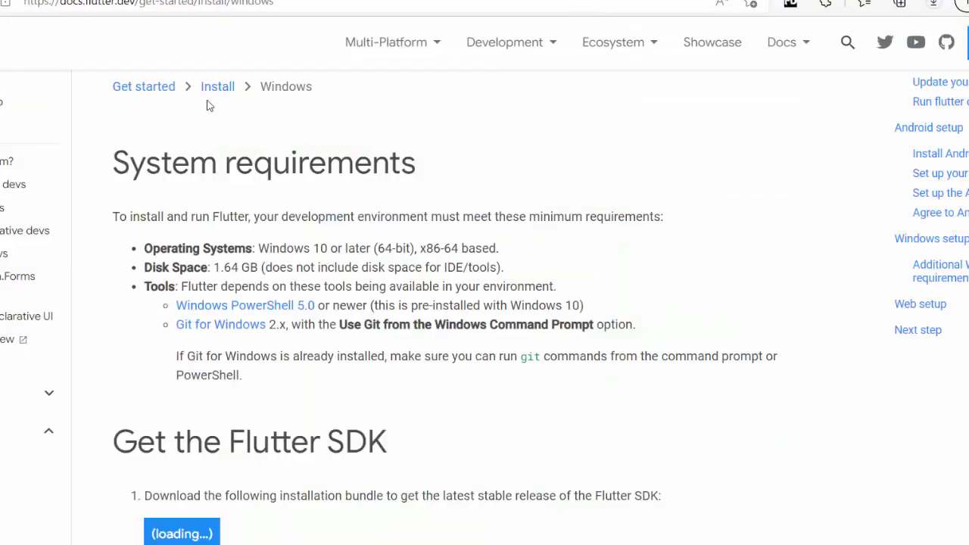
Download the flutter_windows_3.3.1-stable.zip bundle from the Get the Flutter SDK section and pause its download.
{"action": "scroll", "coordinate": [861, 310], "scroll_direction": "down", "scroll_amount": 3}
{"action": "scroll", "coordinate": [484, 288], "scroll_direction": "down", "scroll_amount": 1}
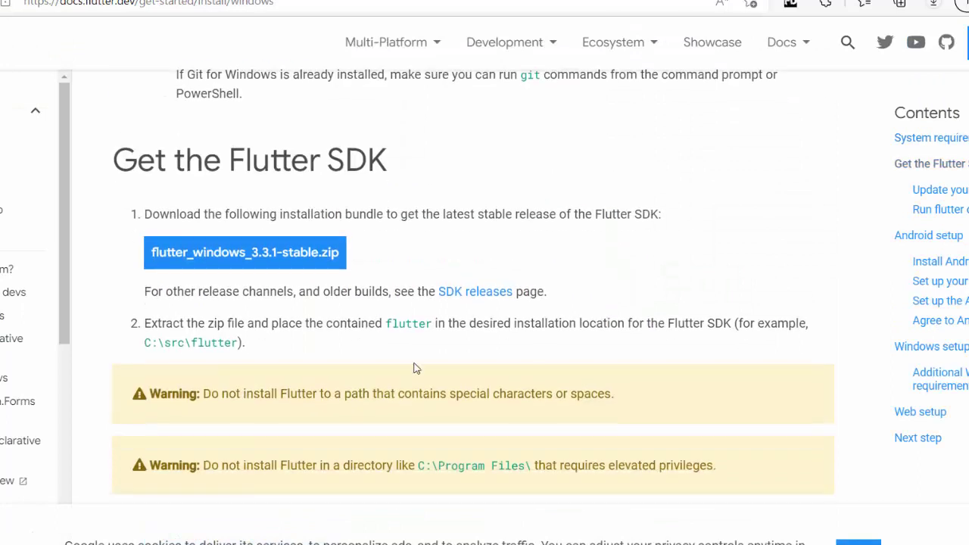
{"action": "left_click", "coordinate": [237, 260]}
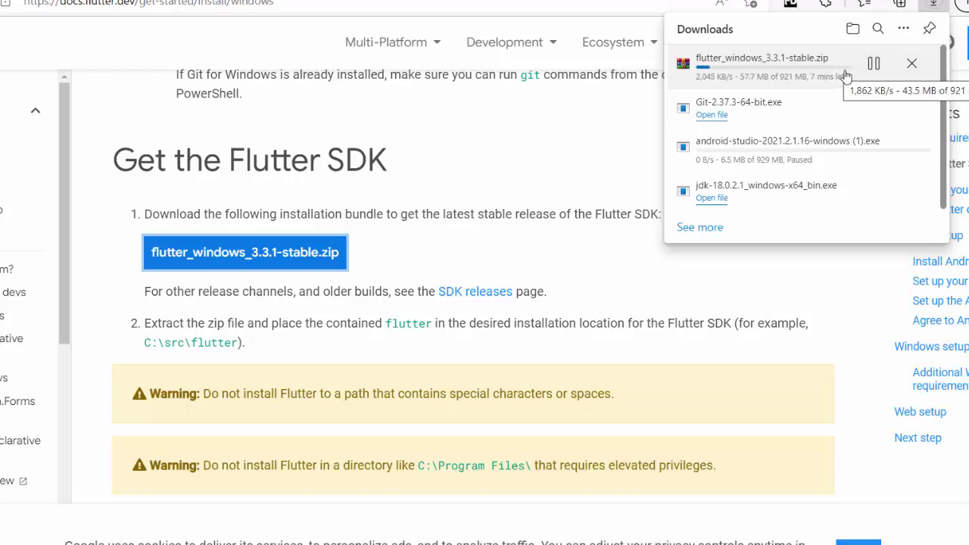
{"action": "left_click", "coordinate": [874, 67]}
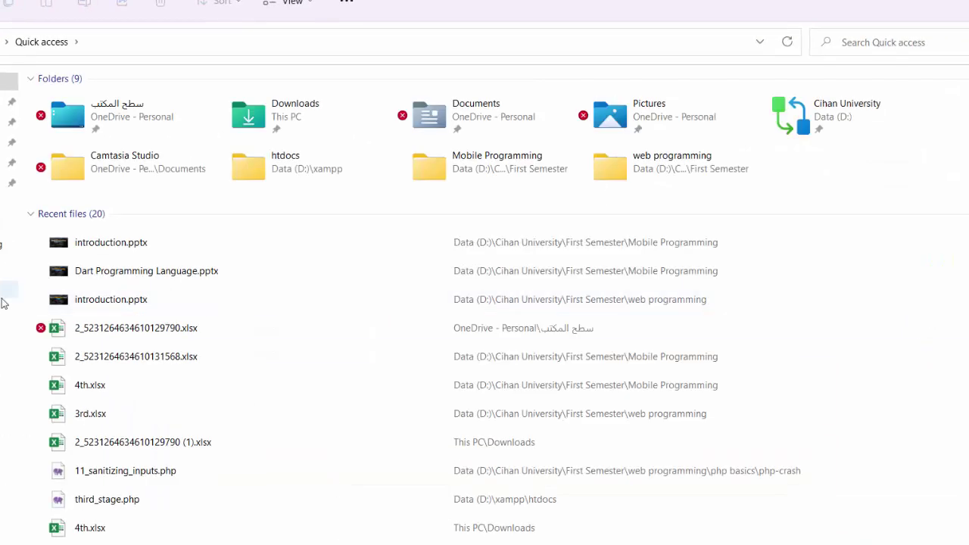
Switch to File Explorer and locate the flutter folder on New Volume (E:).
{"action": "left_click", "coordinate": [9, 477]}
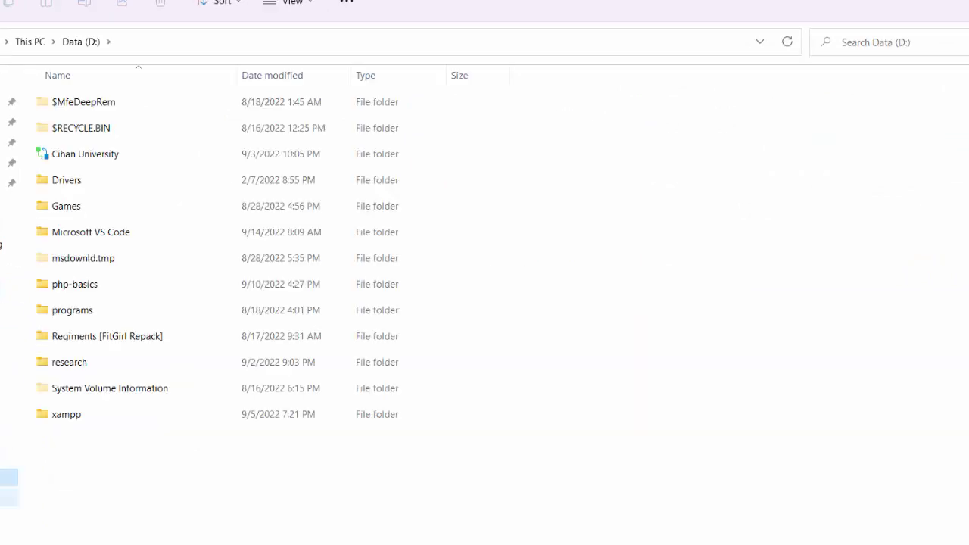
{"action": "left_click", "coordinate": [9, 498]}
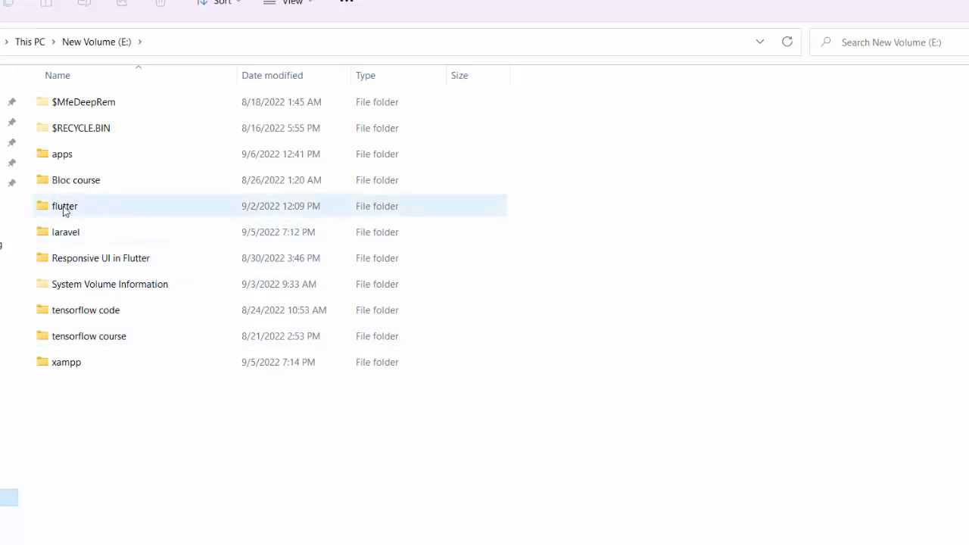
{"action": "left_click", "coordinate": [55, 212]}
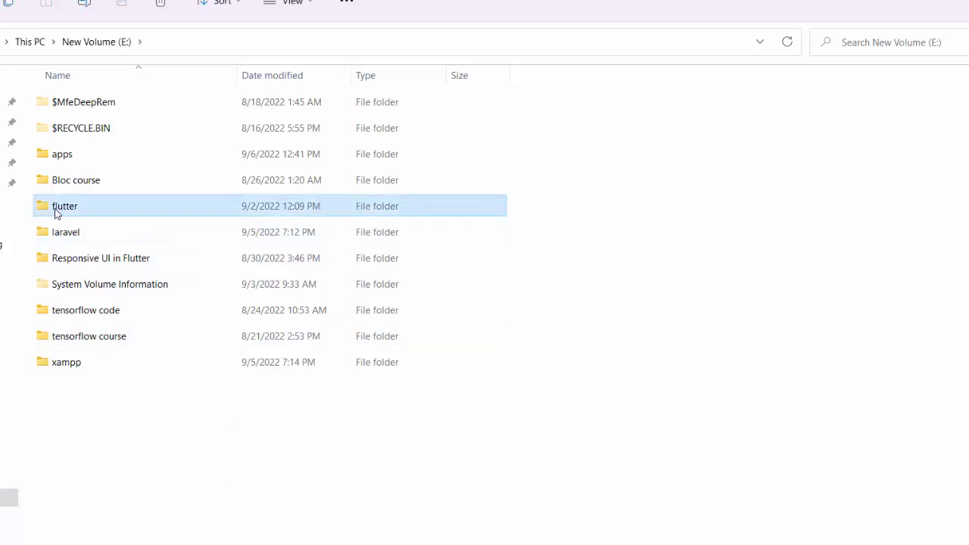
{"action": "double_click", "coordinate": [54, 212]}
{"action": "key", "text": "alt+Left"}
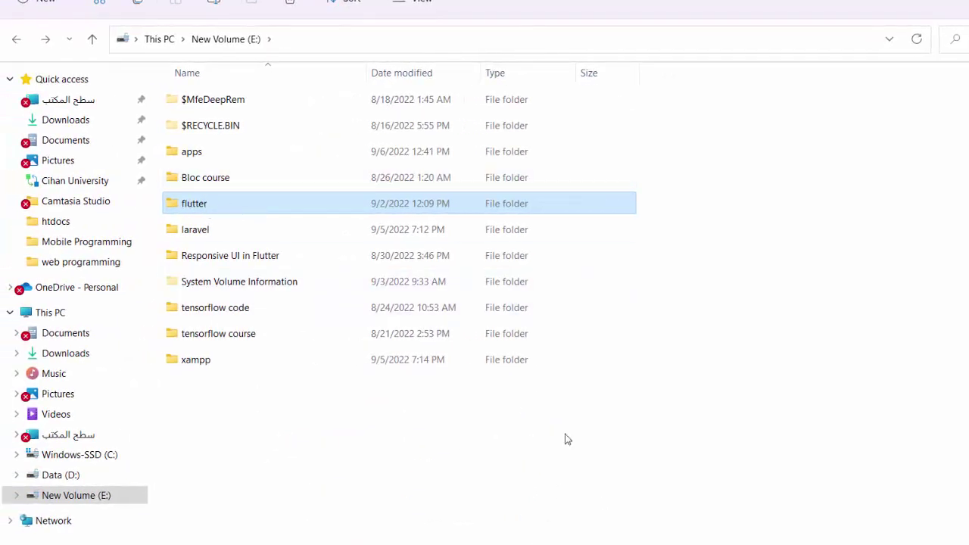
Open the bin folder inside E:\flutter and copy its full path.
{"action": "double_click", "coordinate": [190, 209]}
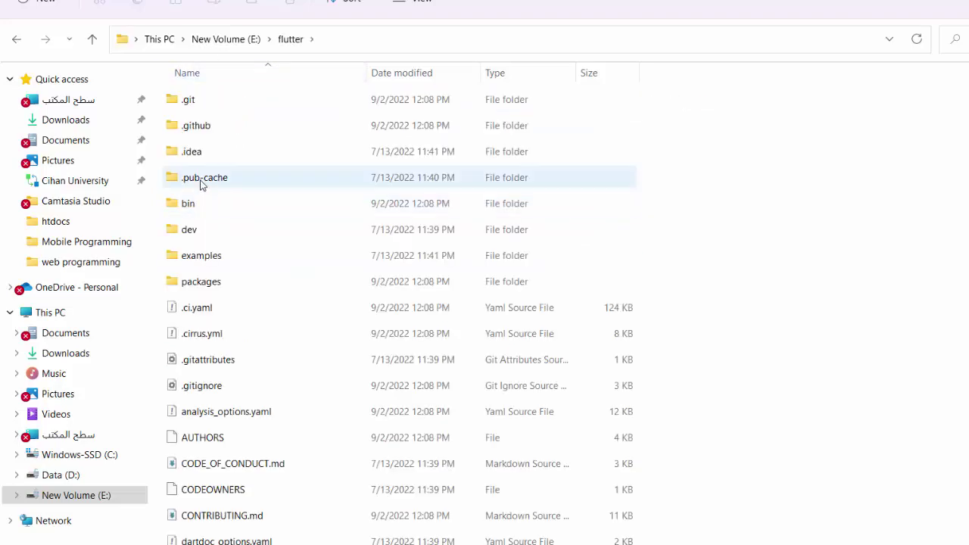
{"action": "double_click", "coordinate": [188, 204]}
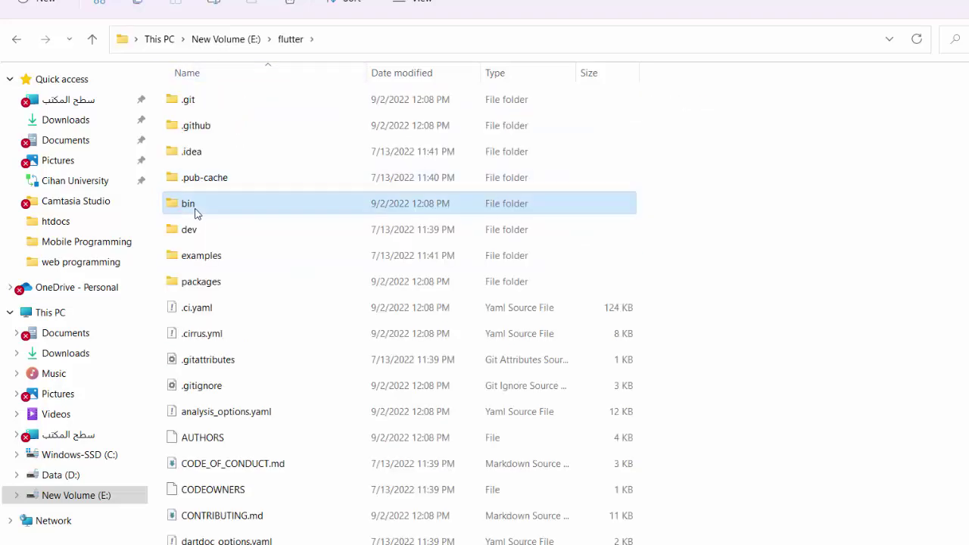
{"action": "left_click", "coordinate": [378, 45]}
{"action": "right_click", "coordinate": [163, 38]}
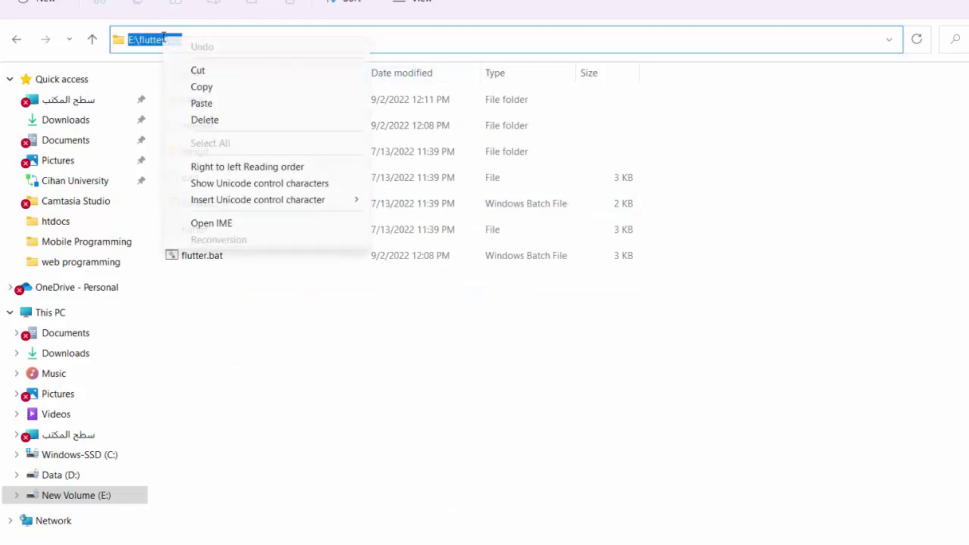
{"action": "left_click", "coordinate": [218, 89]}
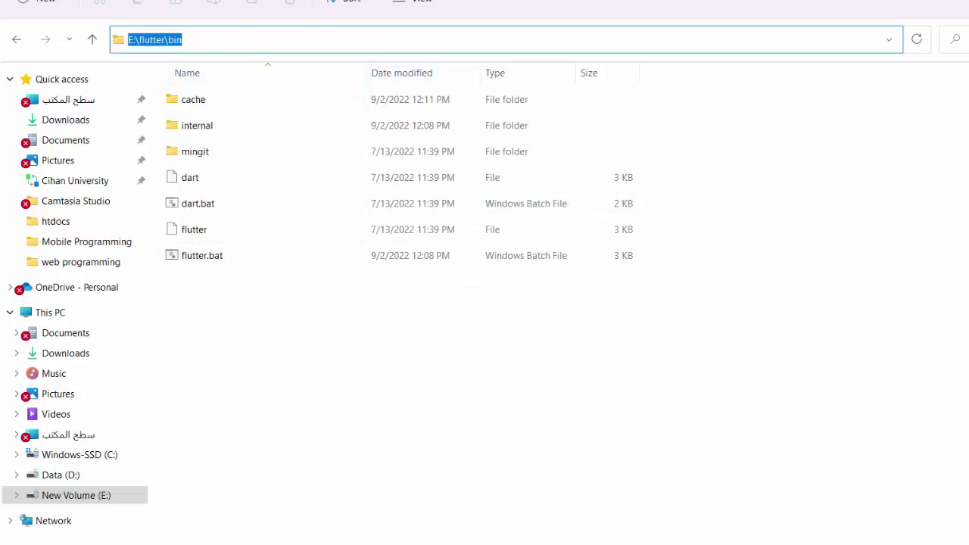
Search Windows for "var", open the system environment variables editor and show the Environment Variables dialog.
{"action": "key", "text": "super"}
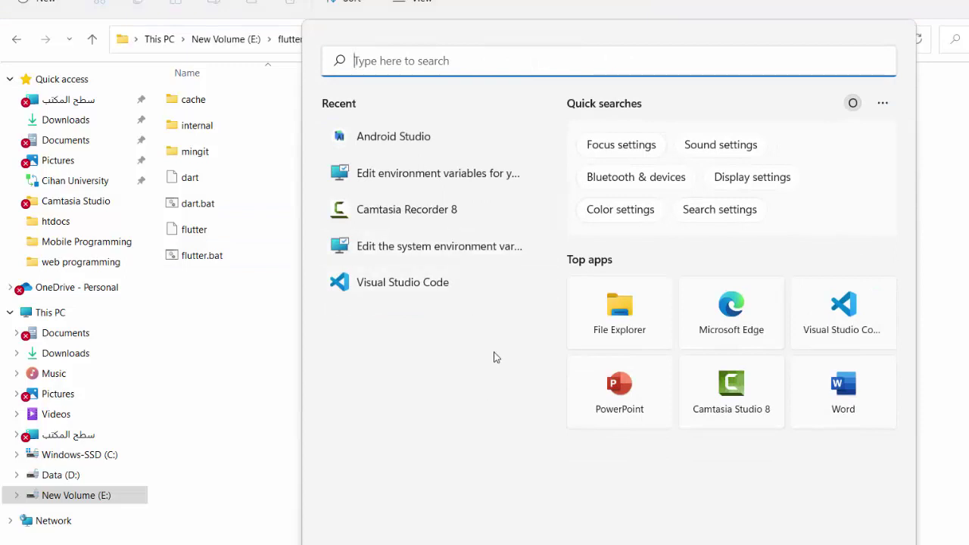
{"action": "type", "text": "var"}
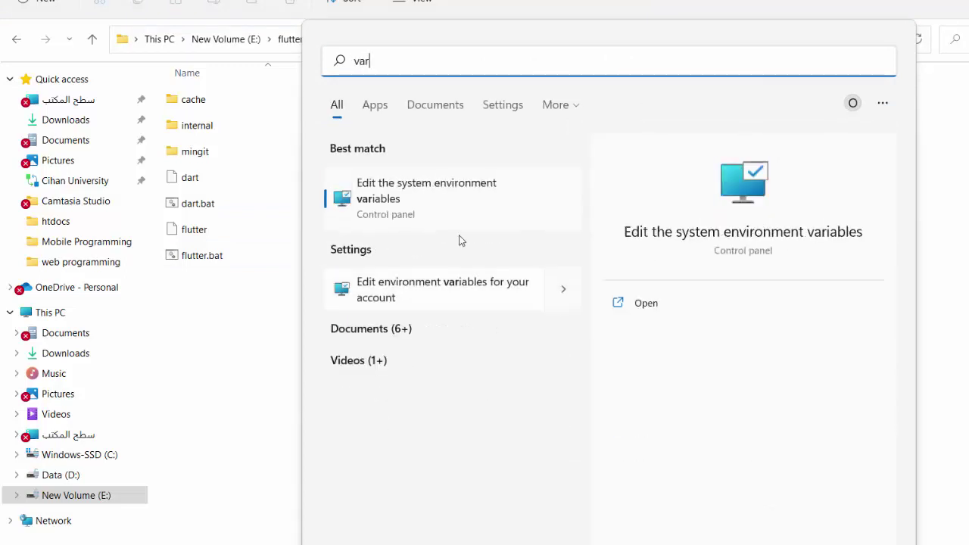
{"action": "left_click", "coordinate": [444, 197]}
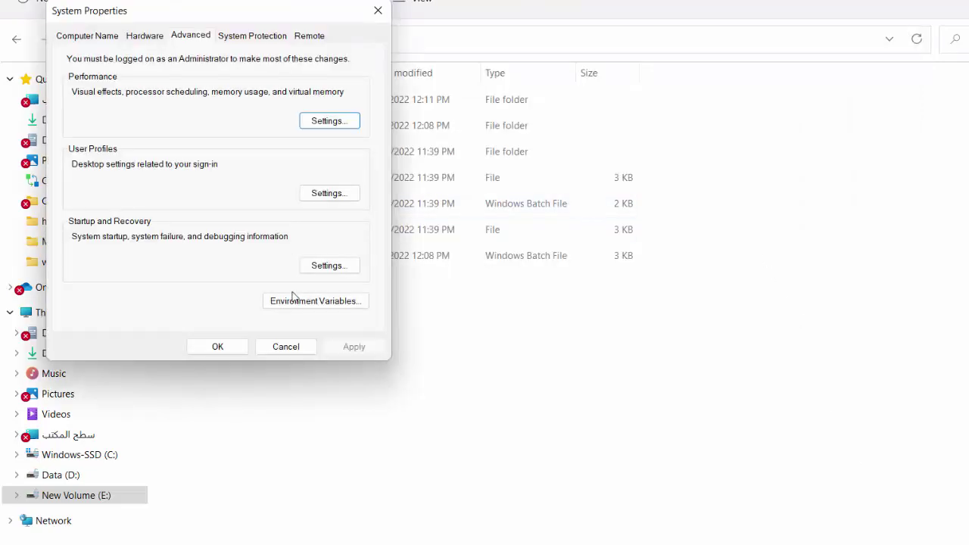
{"action": "left_click", "coordinate": [295, 299]}
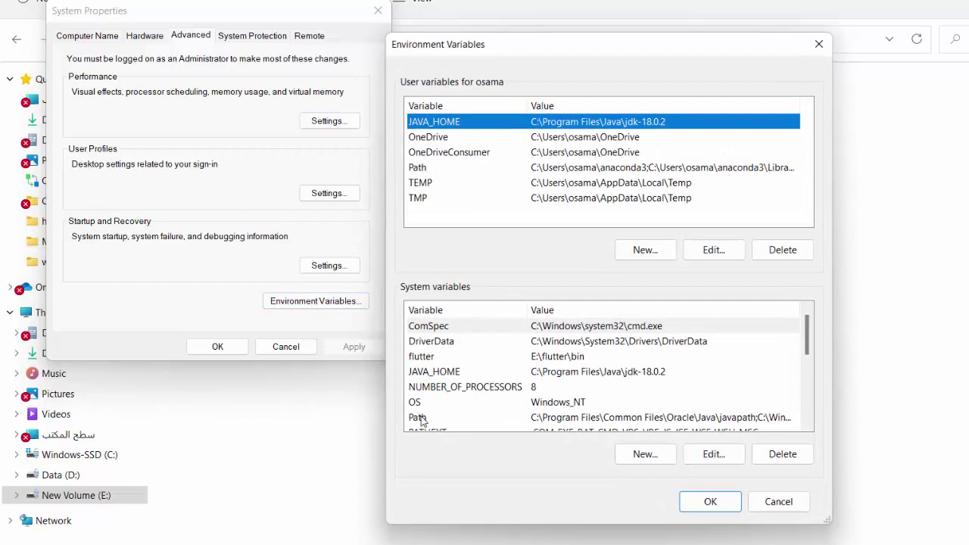
Add E:\flutter\bin as a new entry to the system Path variable and confirm all the open dialogs.
{"action": "left_click", "coordinate": [418, 419]}
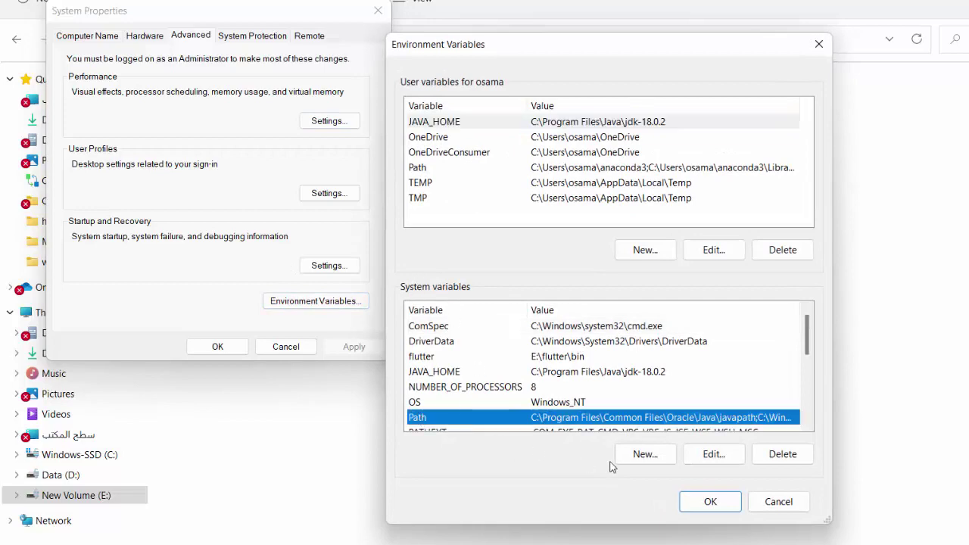
{"action": "left_click", "coordinate": [715, 457]}
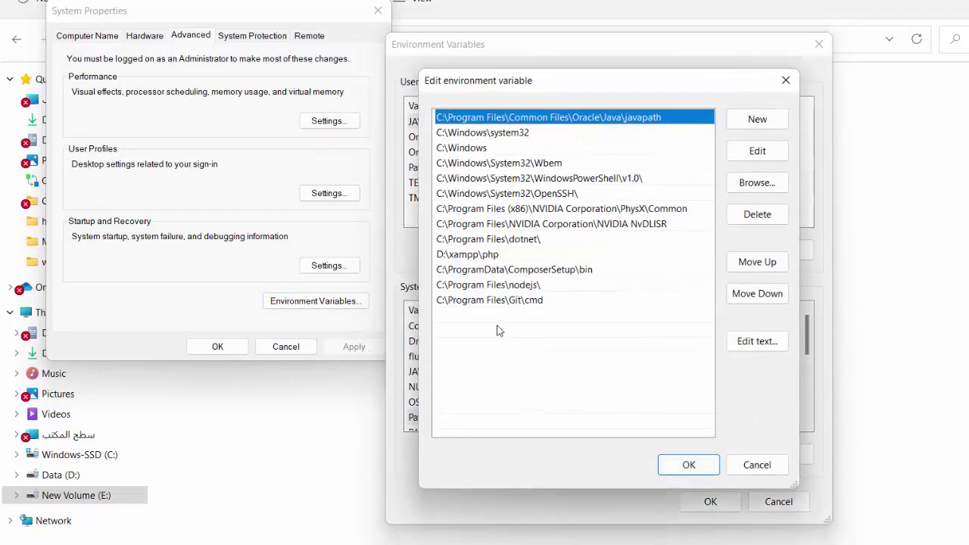
{"action": "left_click", "coordinate": [755, 119]}
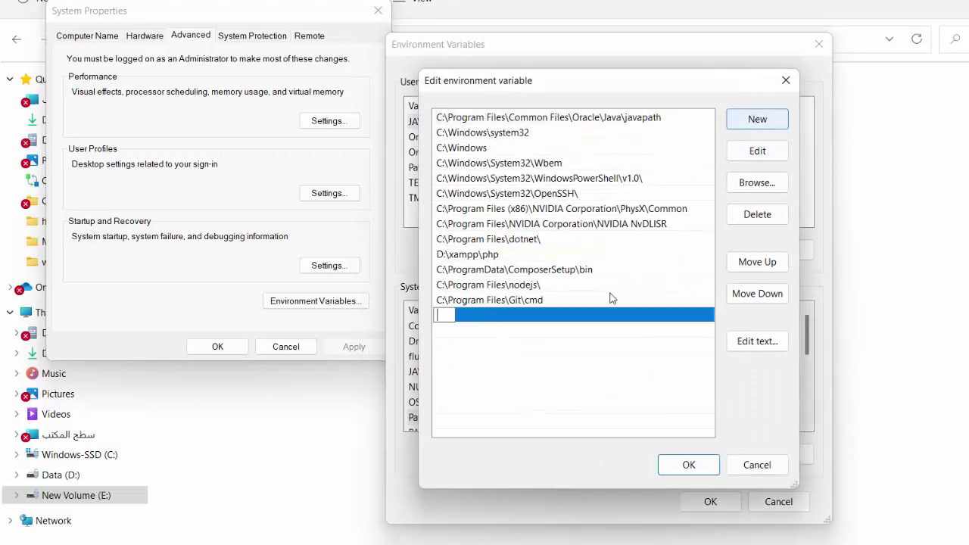
{"action": "key", "text": "ctrl+v"}
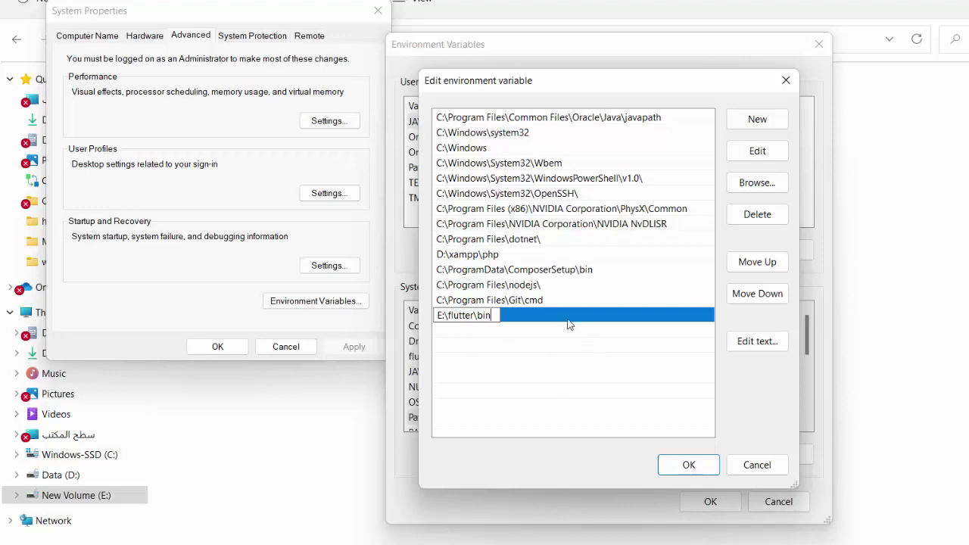
{"action": "left_click", "coordinate": [700, 464]}
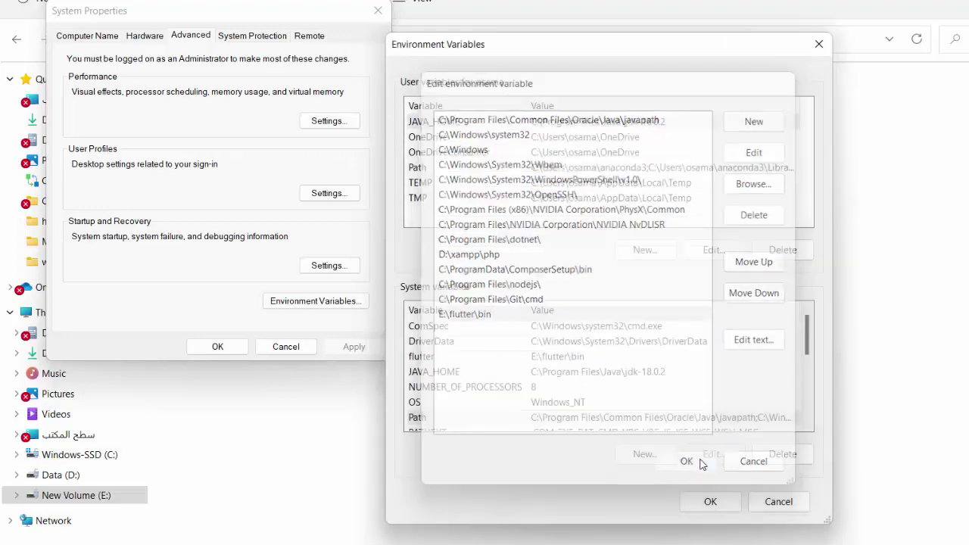
{"action": "left_click", "coordinate": [721, 506]}
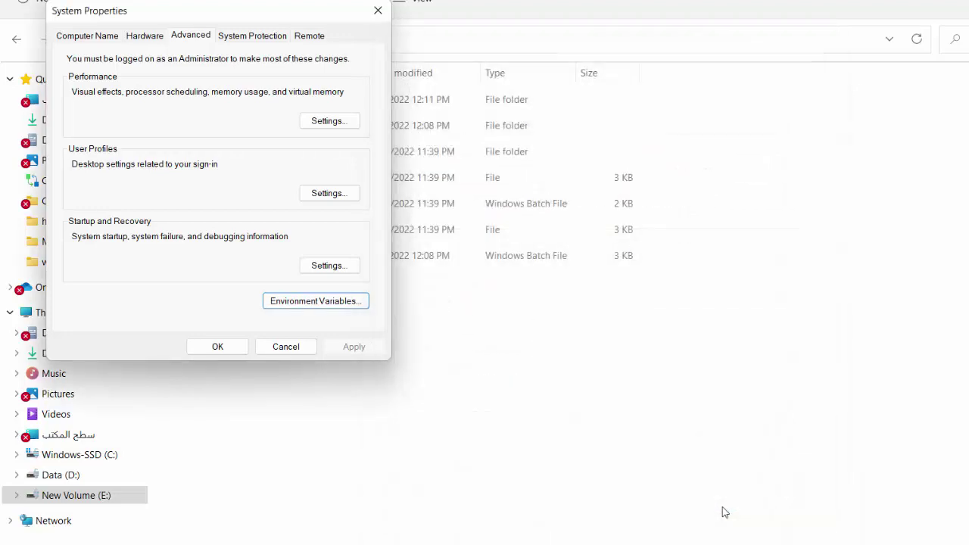
{"action": "left_click", "coordinate": [227, 347]}
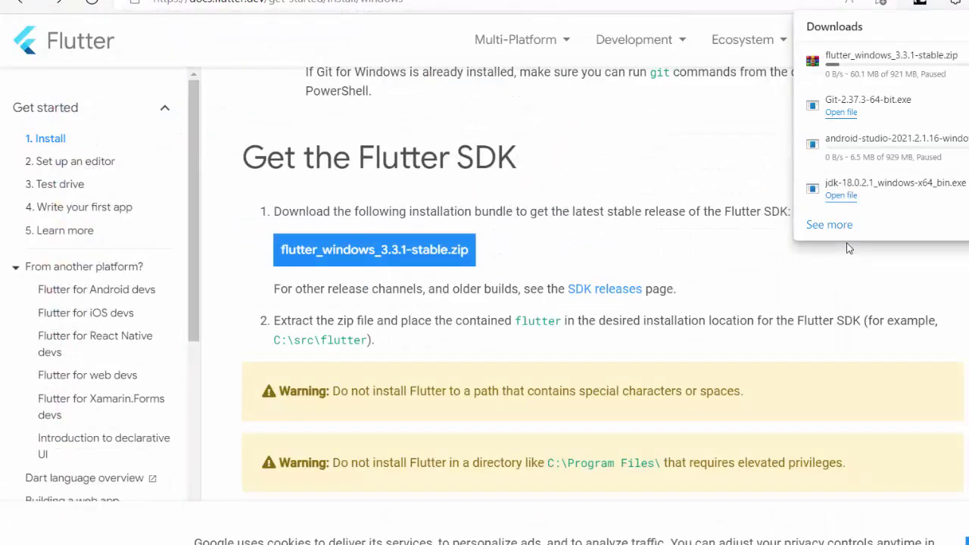
Minimize the browser and Android Studio windows, search Windows for "cmd" and open Command Prompt.
{"action": "left_click", "coordinate": [899, 8]}
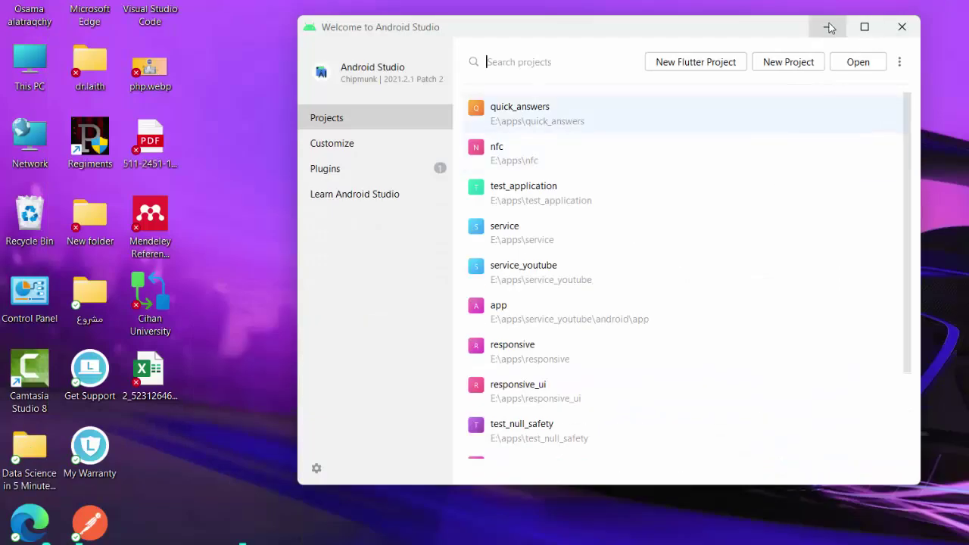
{"action": "left_click", "coordinate": [828, 28]}
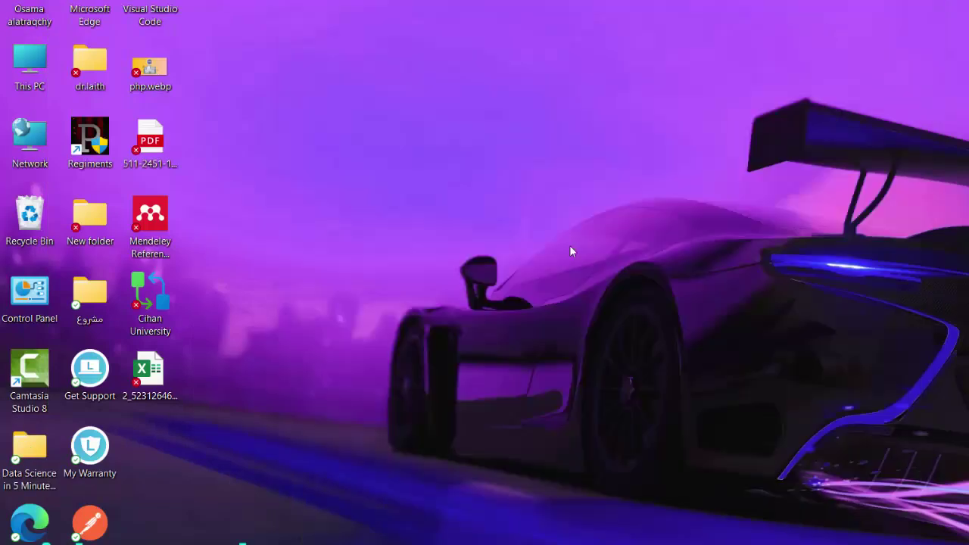
{"action": "key", "text": "super+s"}
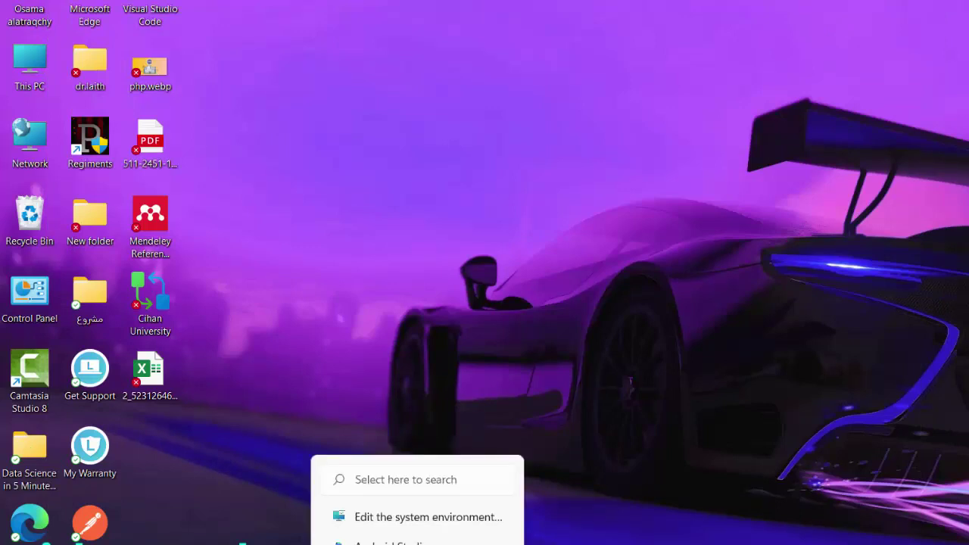
{"action": "left_click", "coordinate": [404, 180]}
{"action": "key", "text": "super+s"}
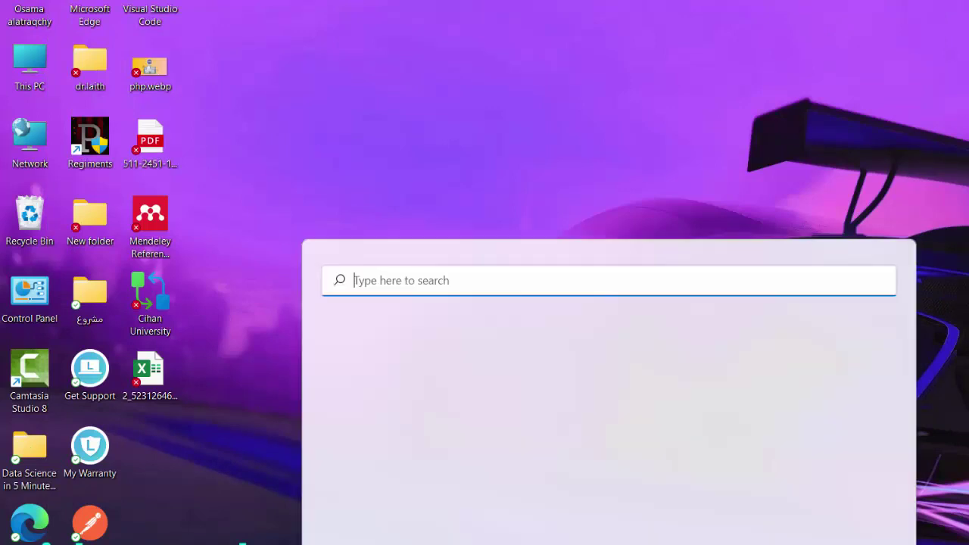
{"action": "type", "text": "cmd"}
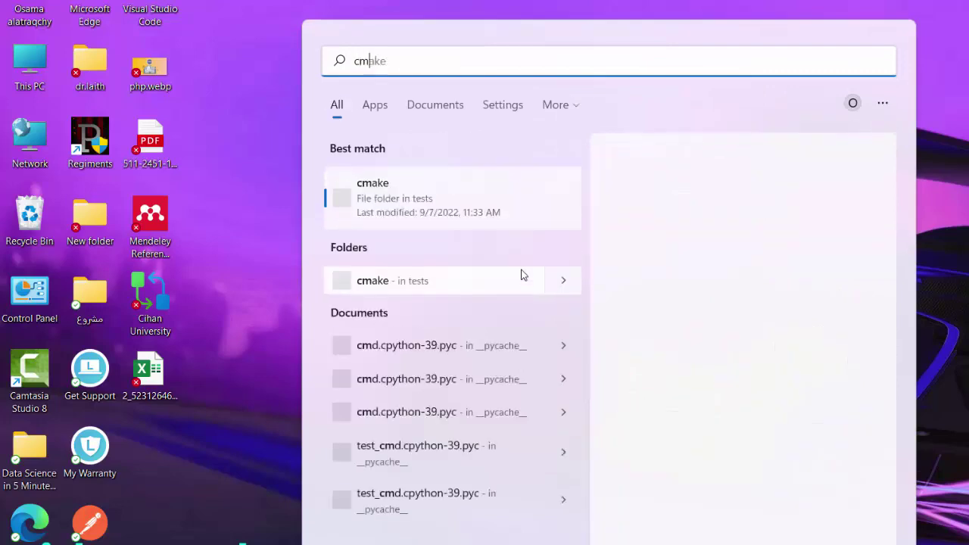
{"action": "left_click", "coordinate": [443, 203]}
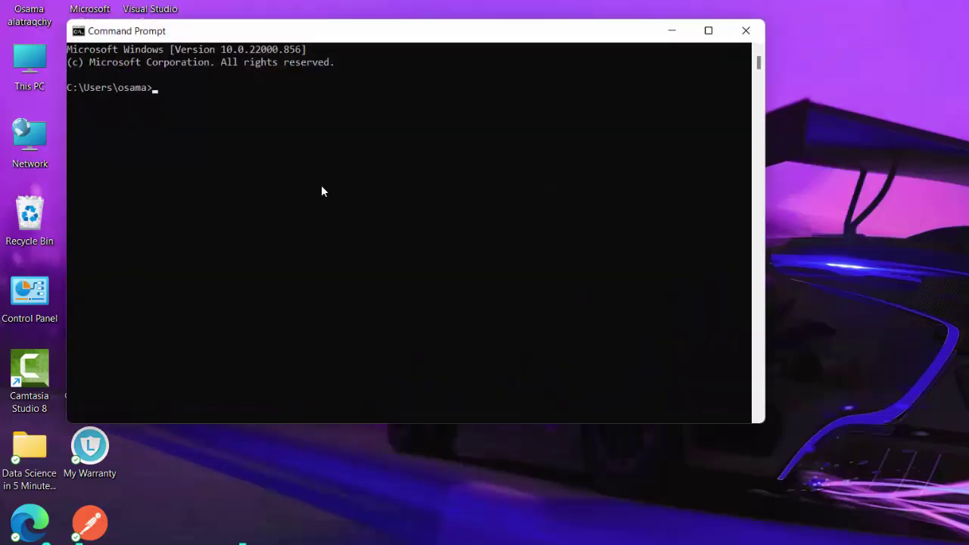
Check the installed Flutter version with flutter --version and close Command Prompt.
{"action": "type", "text": "flutter --version"}
{"action": "key", "text": "Return"}
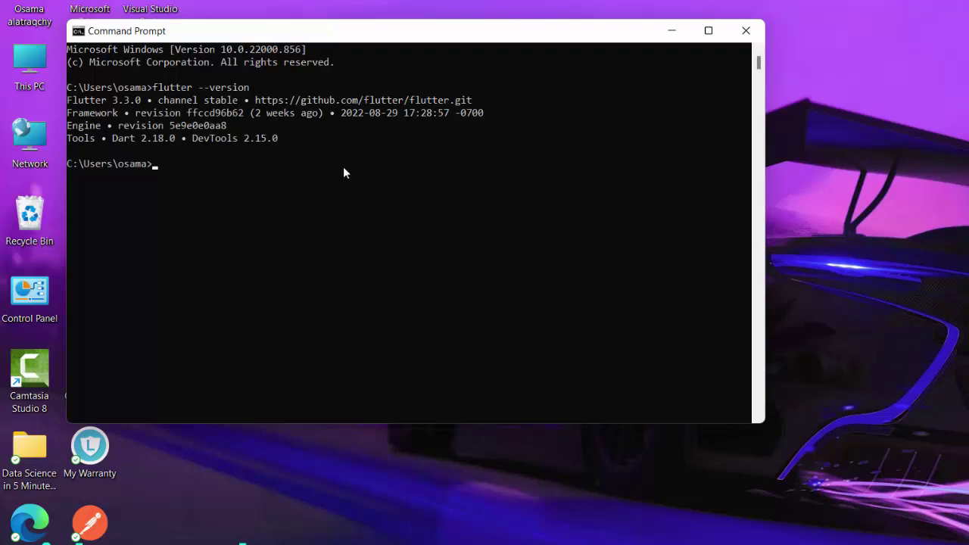
{"action": "left_click", "coordinate": [741, 32]}
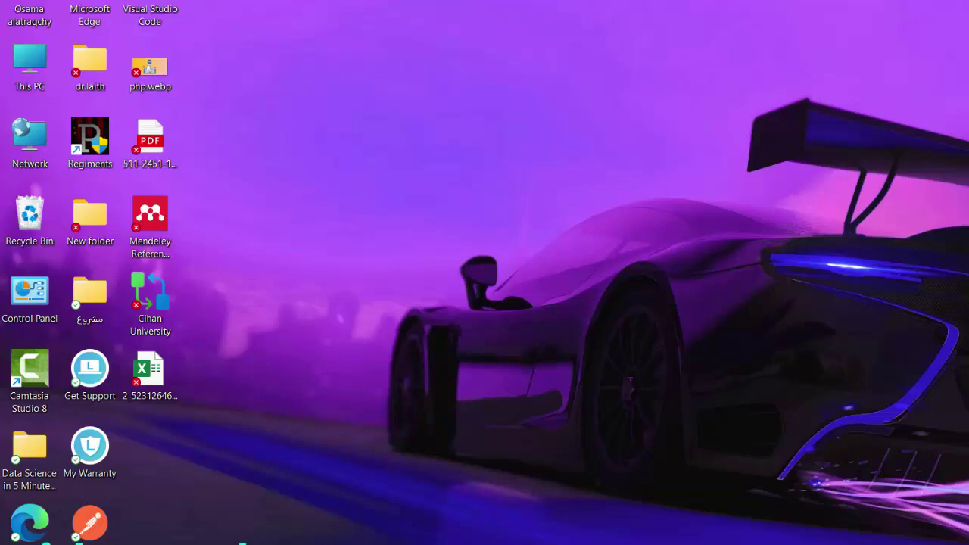
Switch to Android Studio and start a new Flutter project using E:\flutter as the Flutter SDK path.
{"action": "key", "text": "super+s"}
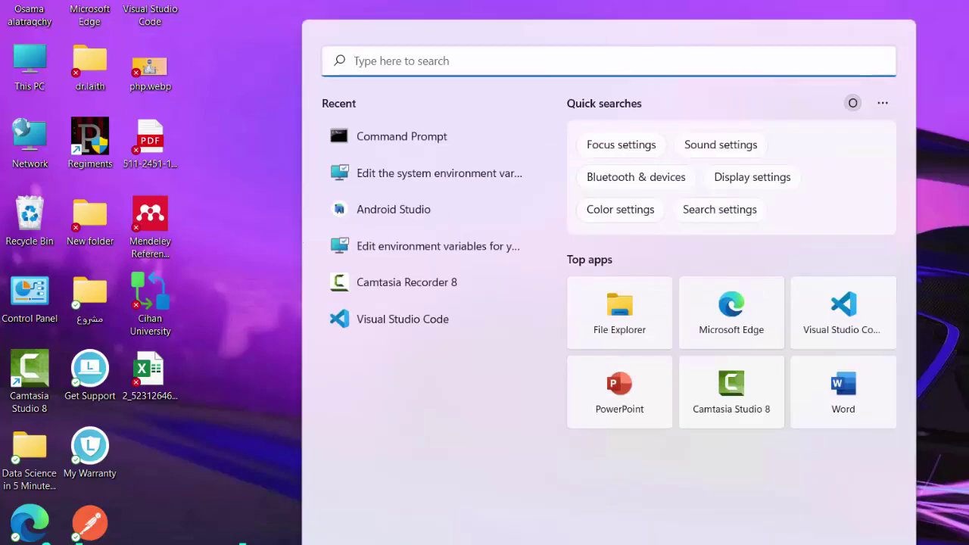
{"action": "left_click", "coordinate": [394, 209]}
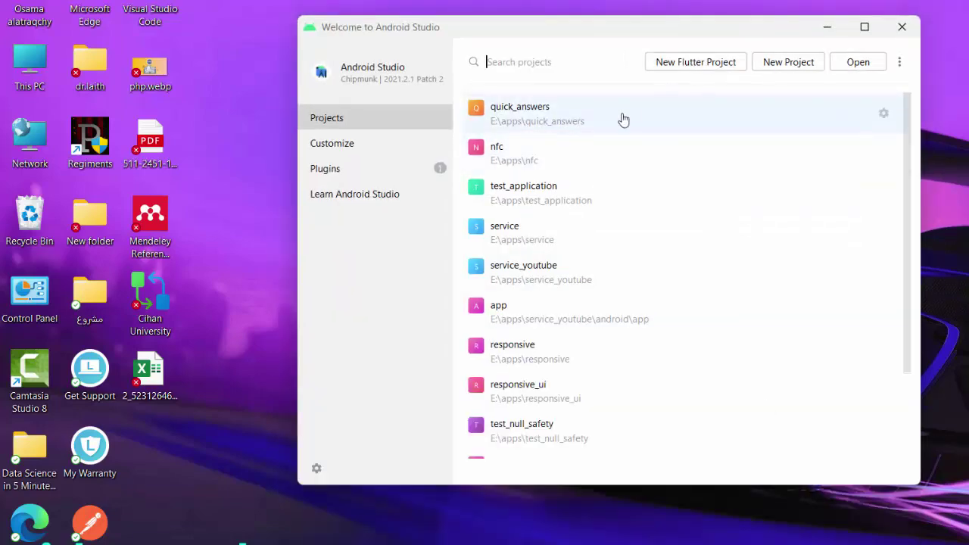
{"action": "left_click", "coordinate": [703, 64]}
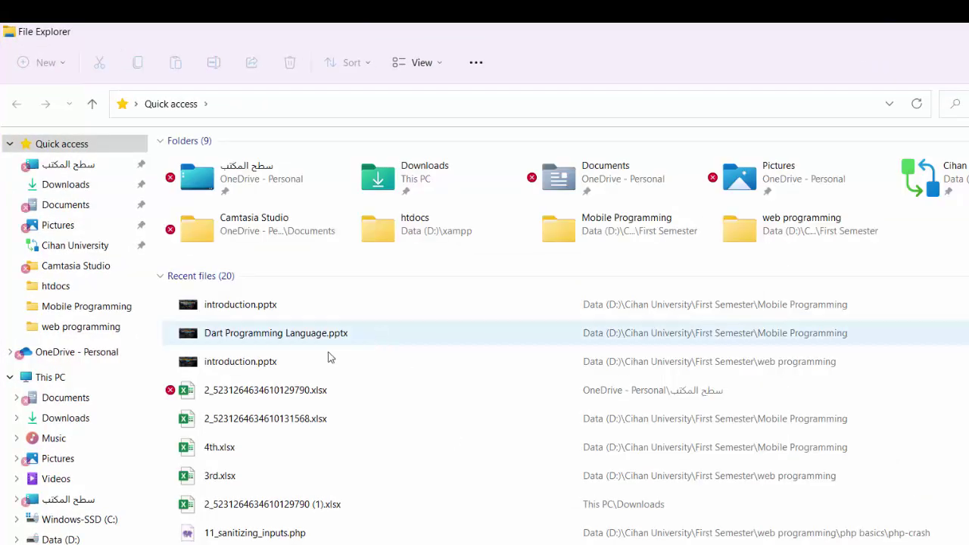
{"action": "left_click", "coordinate": [72, 544]}
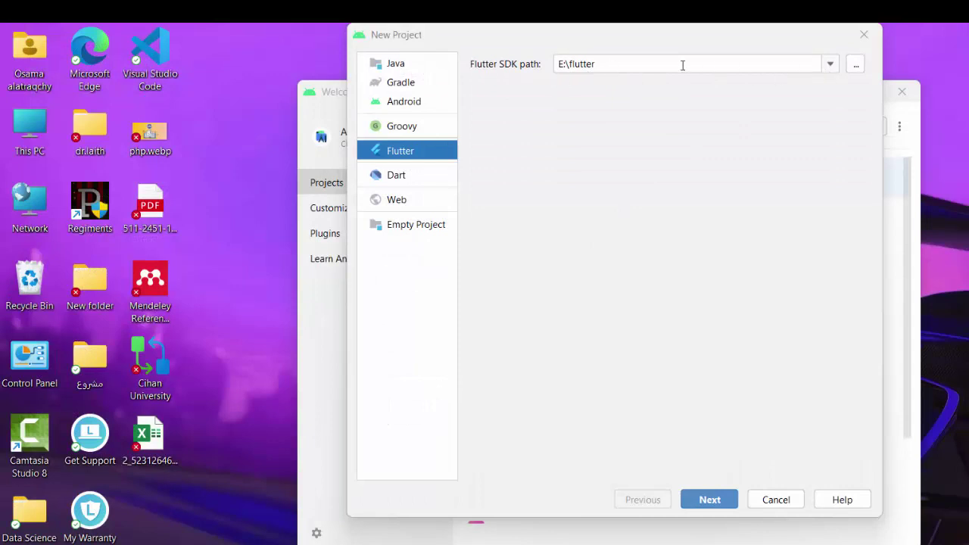
{"action": "left_click", "coordinate": [856, 67]}
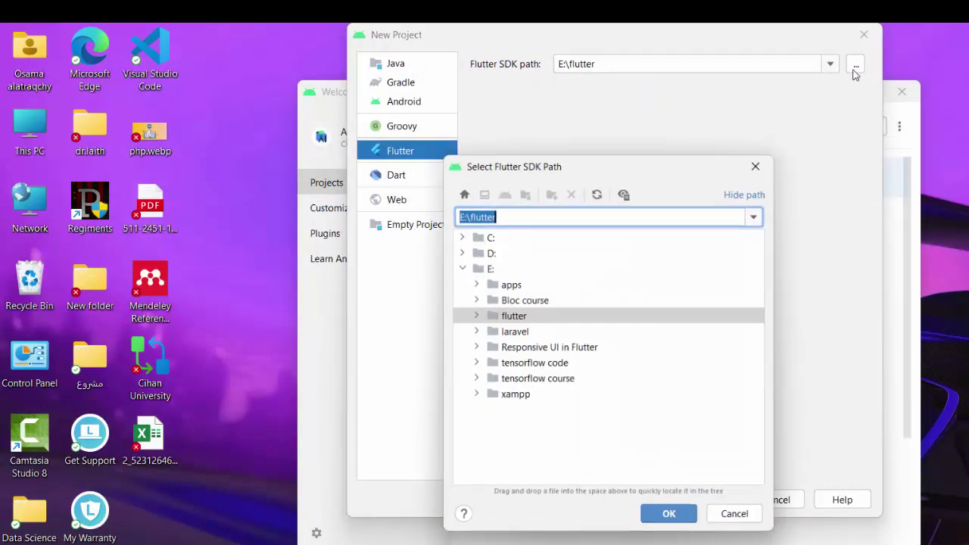
{"action": "left_click", "coordinate": [669, 519]}
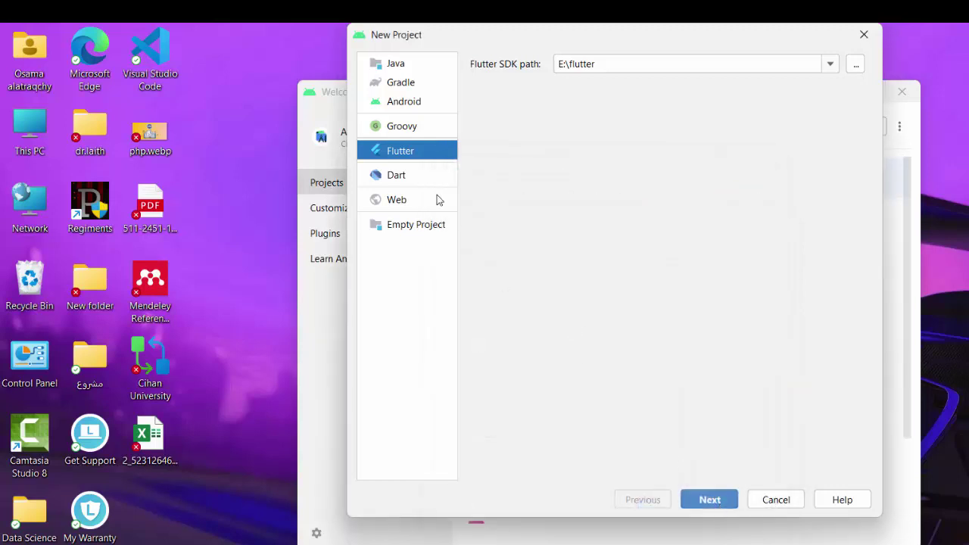
{"action": "left_click", "coordinate": [720, 505]}
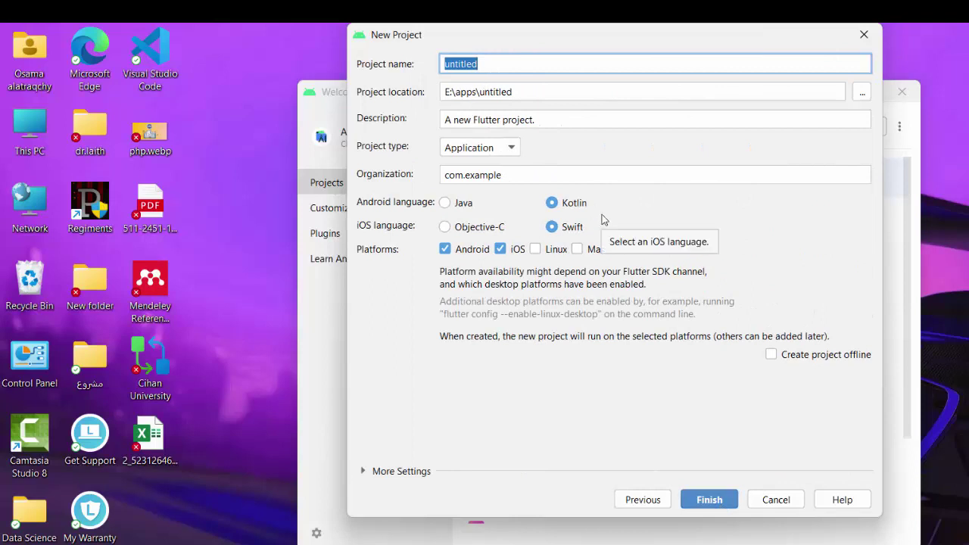
Name the project test_app, create it with the default options and dismiss the Kotlin code style notification.
{"action": "type", "text": "test_a"}
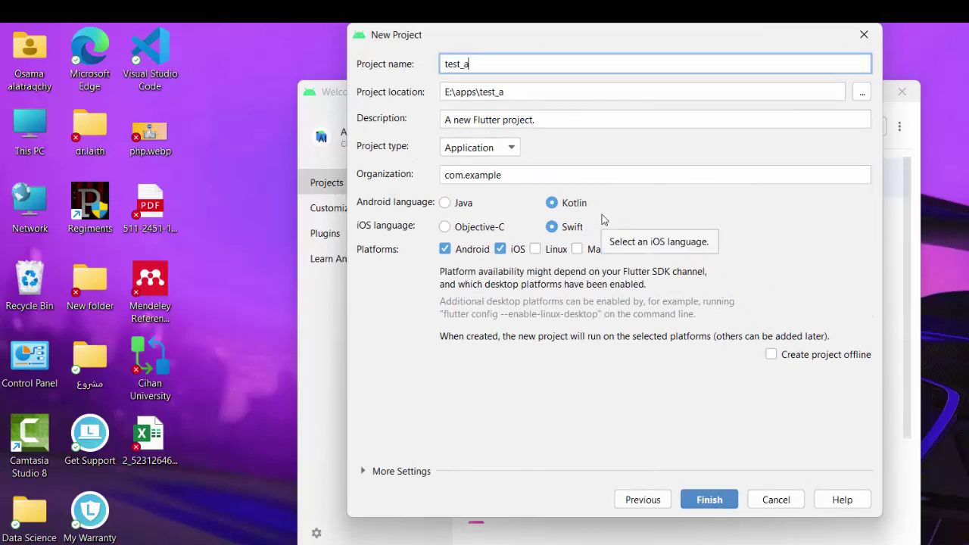
{"action": "type", "text": "pp"}
{"action": "left_click", "coordinate": [725, 501]}
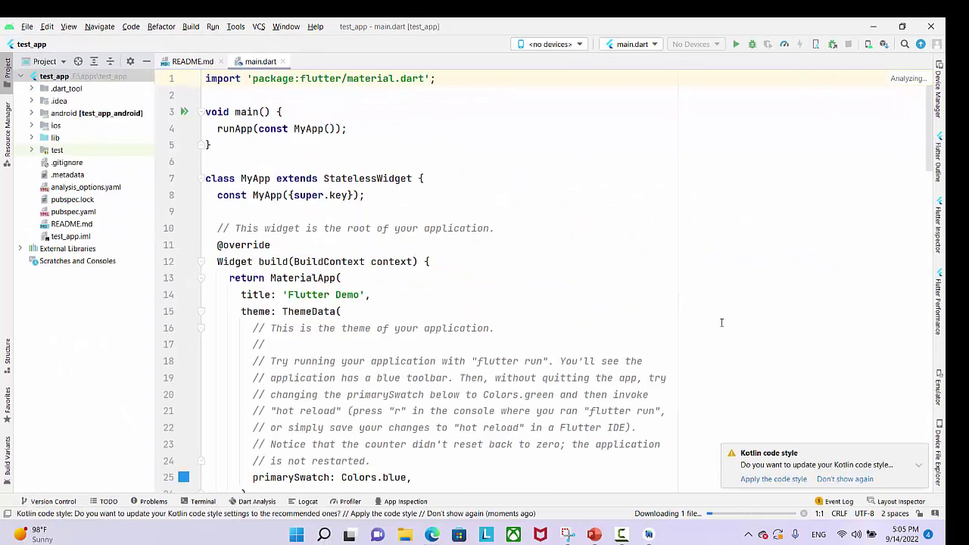
{"action": "left_click", "coordinate": [921, 453]}
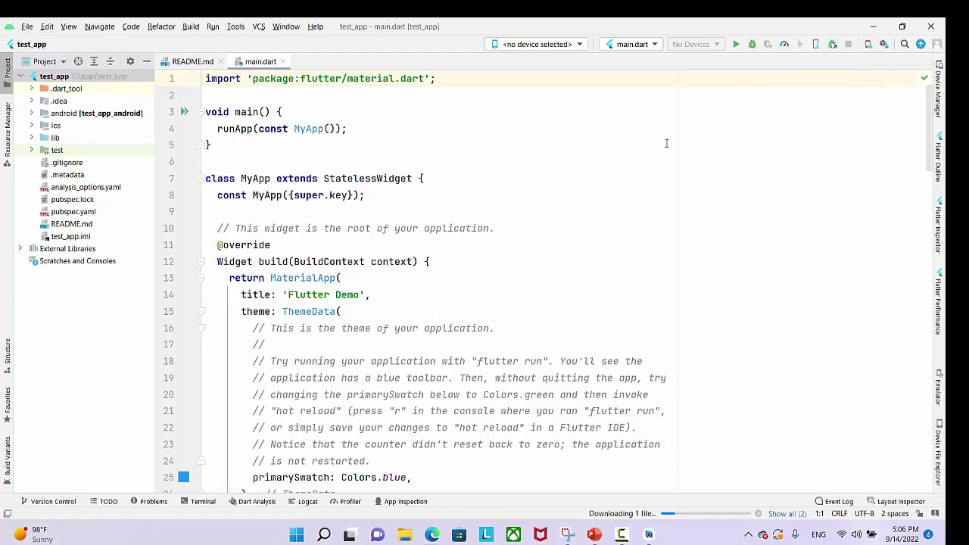
Start creating a virtual device in Device Manager with the Pixel 5 phone as its hardware.
{"action": "left_click", "coordinate": [868, 45]}
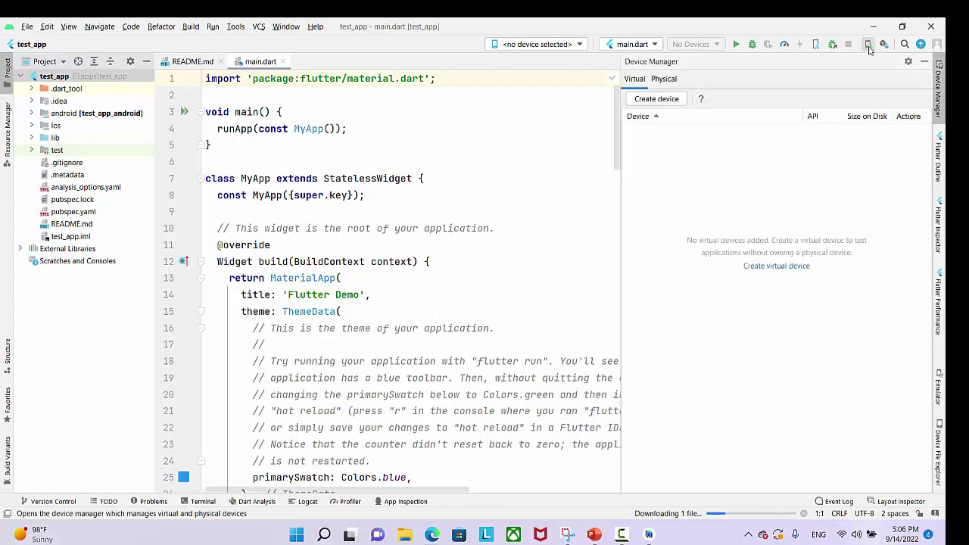
{"action": "left_click", "coordinate": [776, 269]}
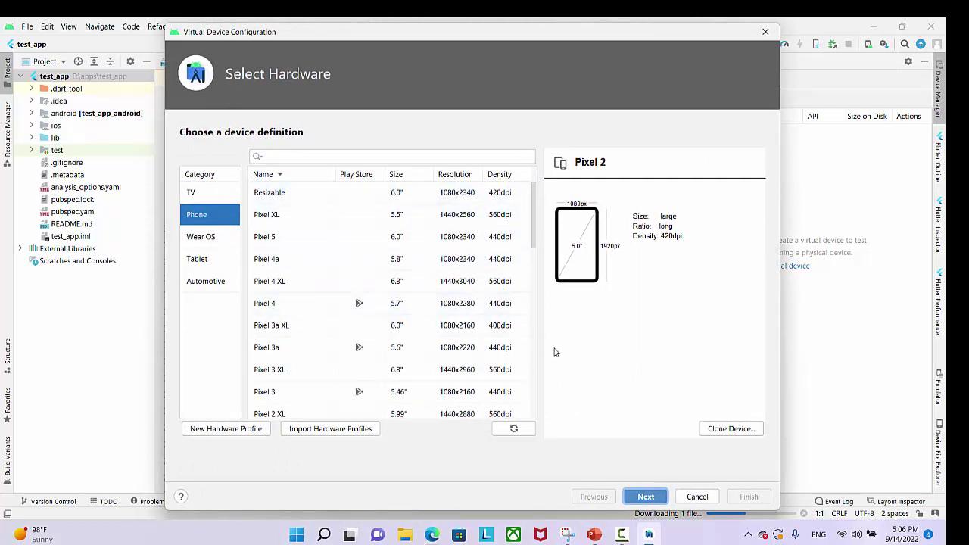
{"action": "left_click", "coordinate": [310, 241]}
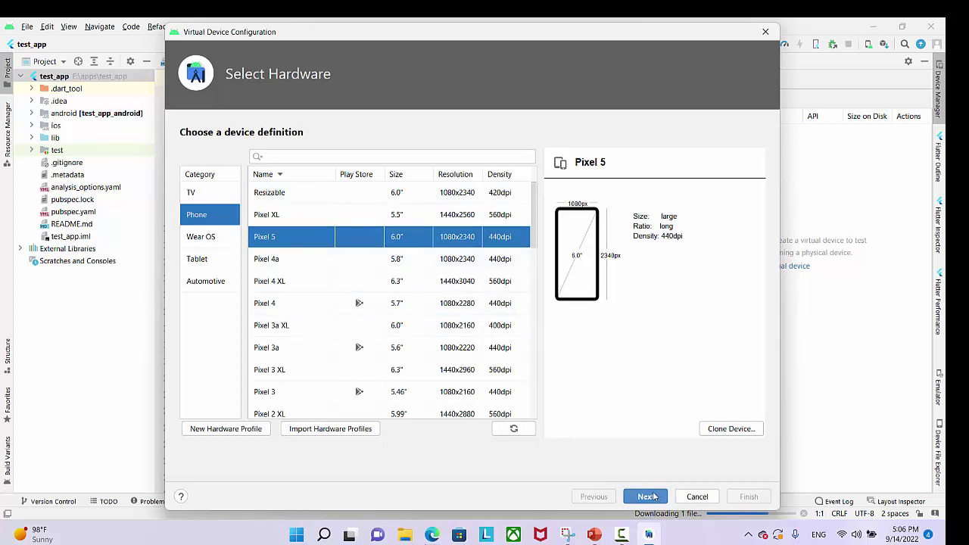
{"action": "left_click", "coordinate": [647, 497]}
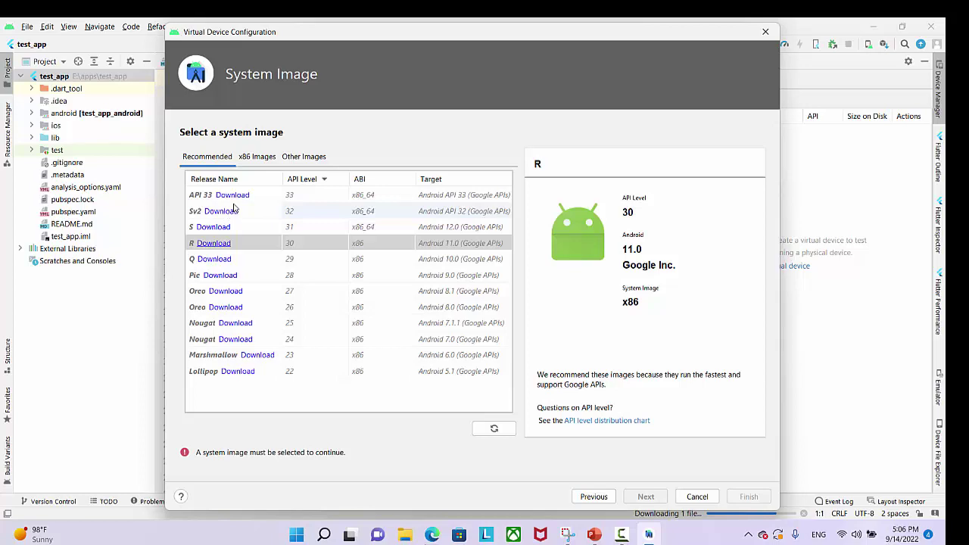
Download the API 33 x86_64 system image and finish the virtual device named Pixel 5 API 33.
{"action": "left_click", "coordinate": [232, 195]}
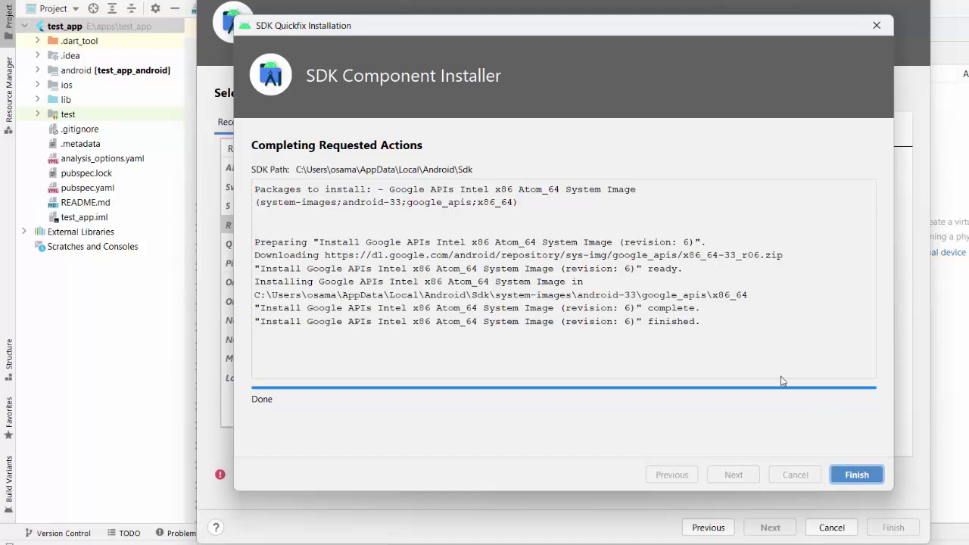
{"action": "left_click", "coordinate": [856, 475]}
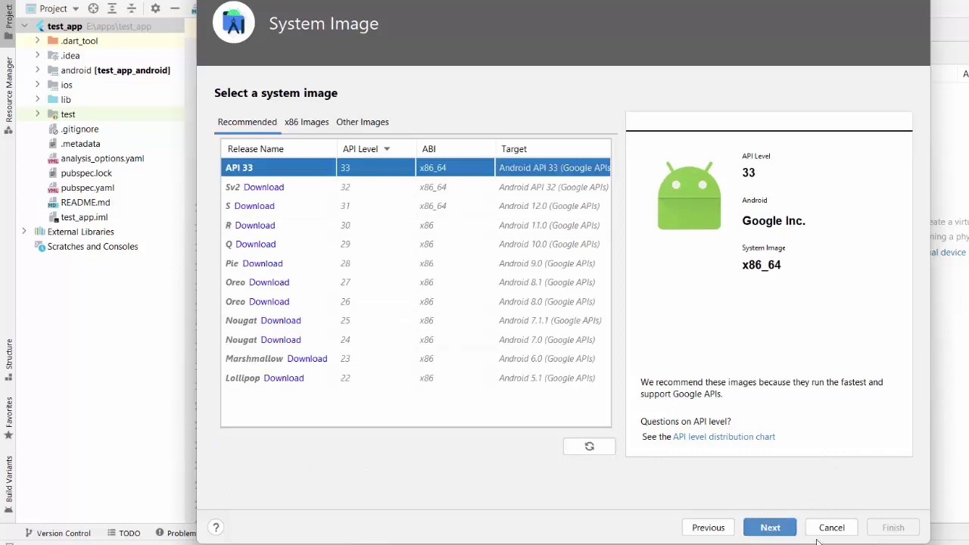
{"action": "left_click", "coordinate": [778, 534]}
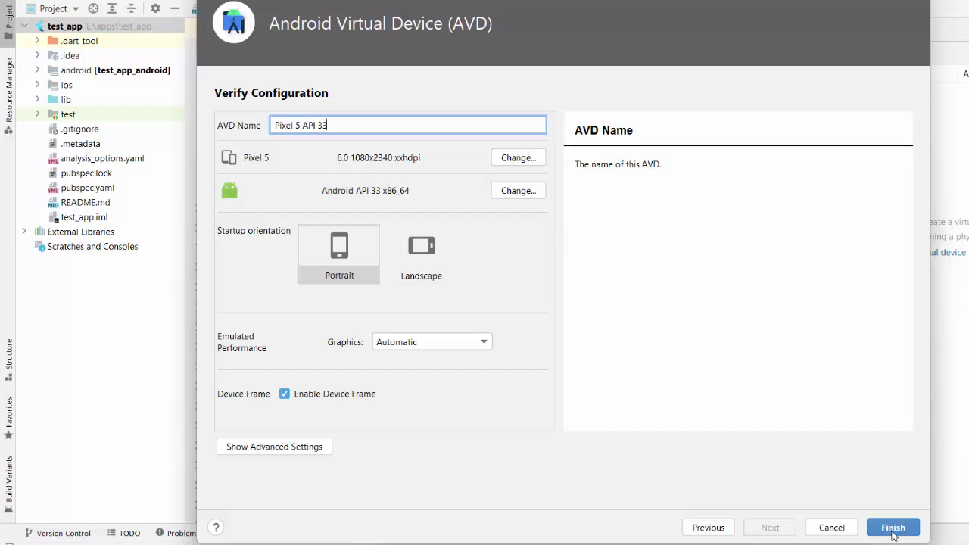
{"action": "left_click", "coordinate": [893, 530]}
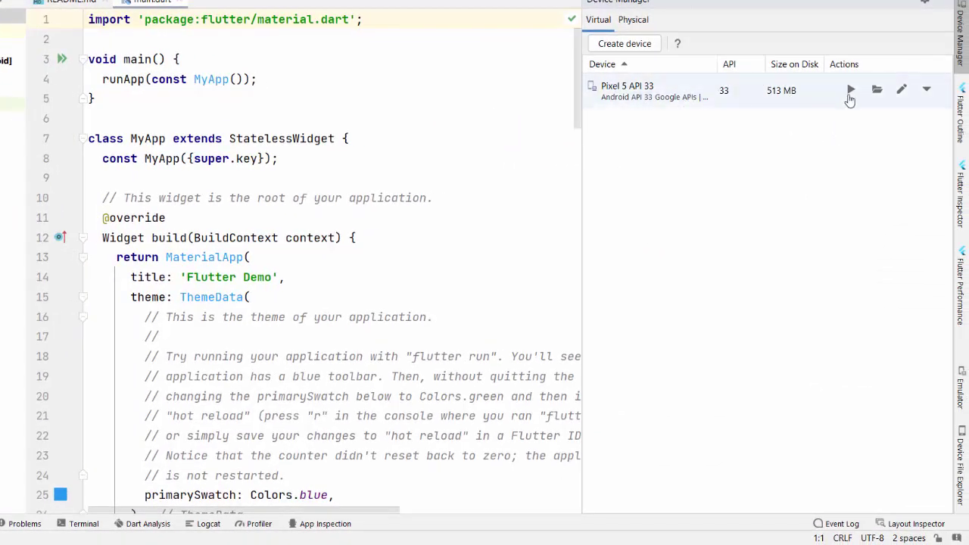
Launch the Pixel 5 API 33 emulator, hide Device Manager and widen the code editor beside the emulator.
{"action": "left_click", "coordinate": [852, 91]}
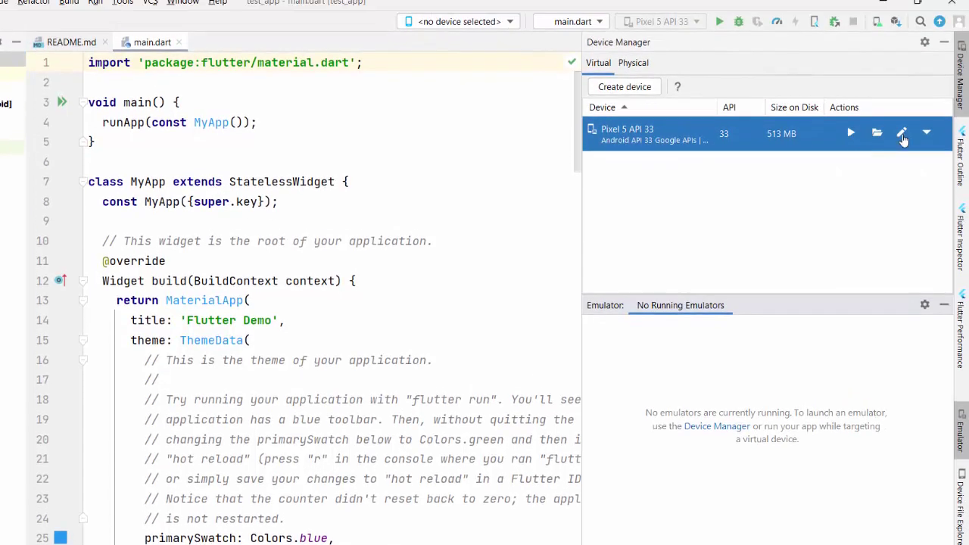
{"action": "left_click", "coordinate": [944, 42]}
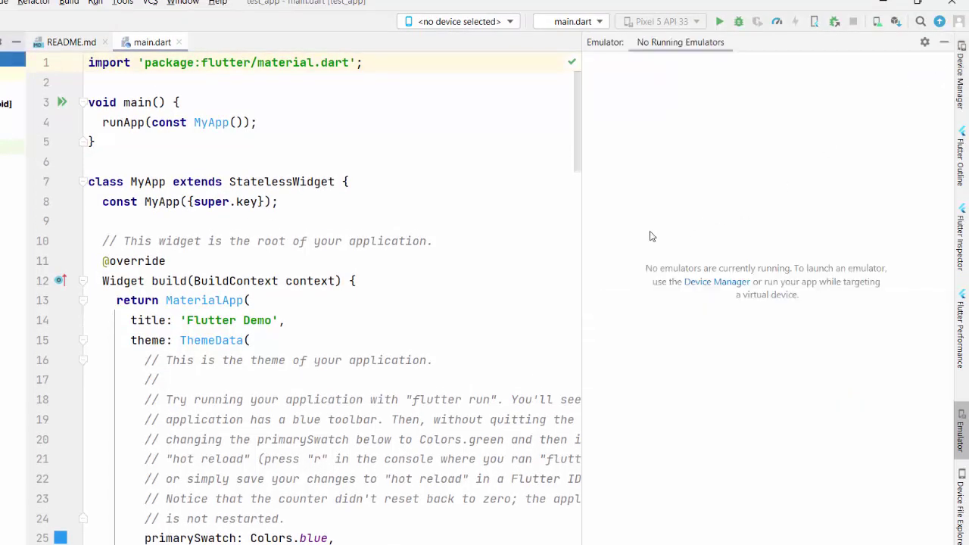
{"action": "left_click_drag", "start_coordinate": [585, 237], "coordinate": [649, 250]}
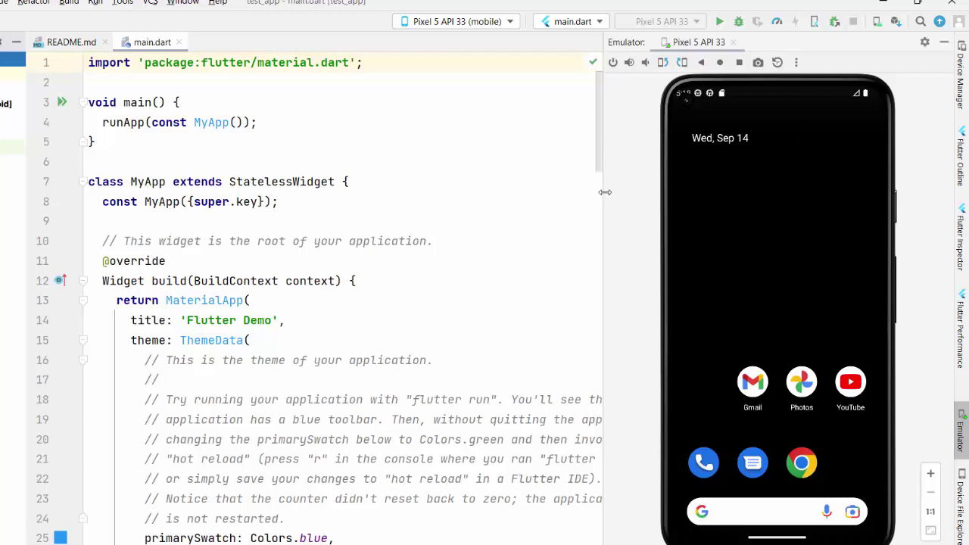
{"action": "left_click_drag", "start_coordinate": [603, 198], "coordinate": [618, 196]}
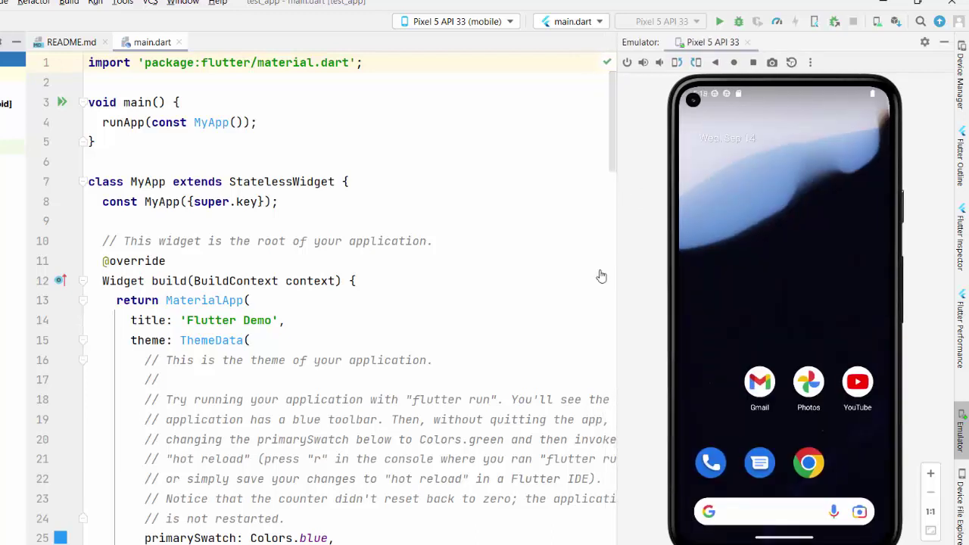
{"action": "left_click", "coordinate": [200, 182]}
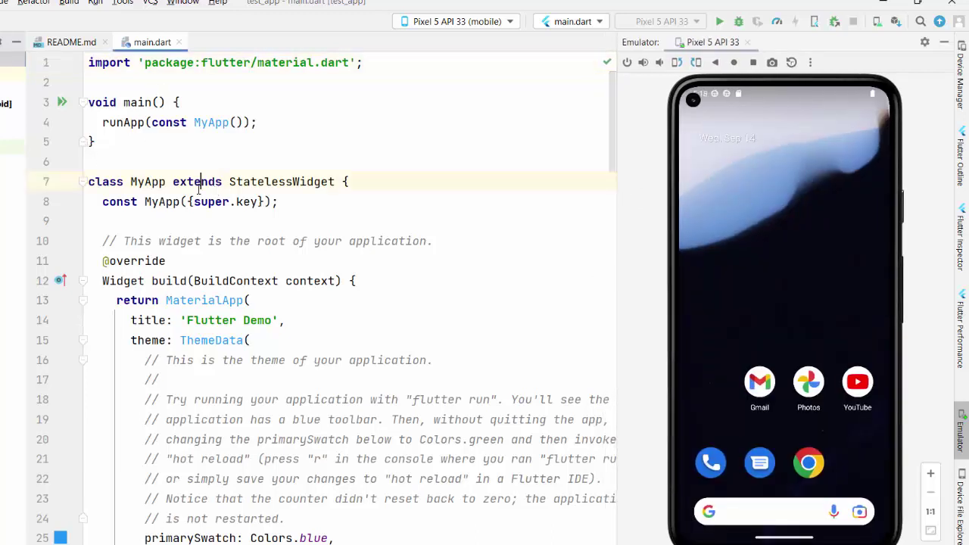
{"action": "mouse_move", "coordinate": [610, 115]}
{"action": "left_mouse_down"}
{"action": "mouse_move", "coordinate": [612, 424]}
{"action": "mouse_move", "coordinate": [612, 115]}
{"action": "left_mouse_up"}
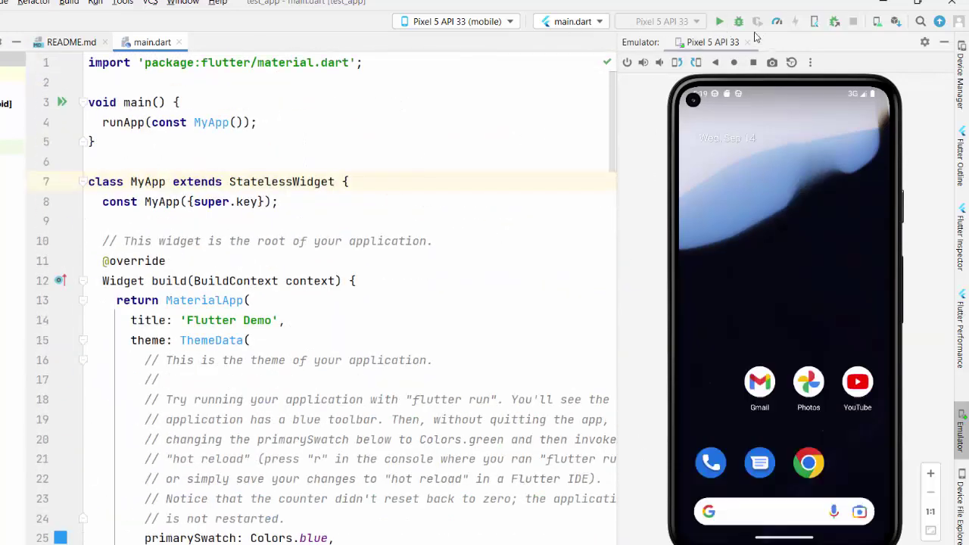
Run main.dart on the Pixel 5 API 33 emulator and test the demo app's counter by increasing it to 2.
{"action": "left_click", "coordinate": [719, 22]}
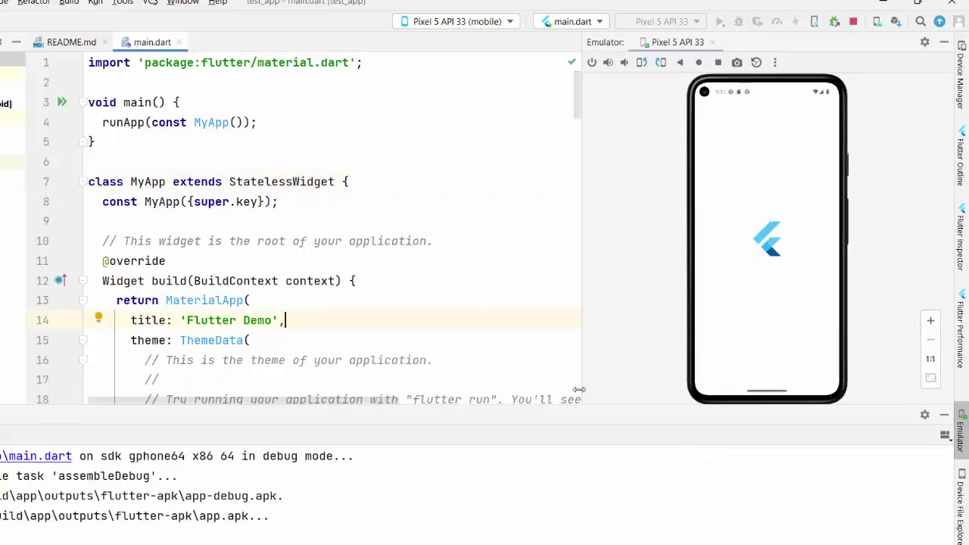
{"action": "key", "text": "Up"}
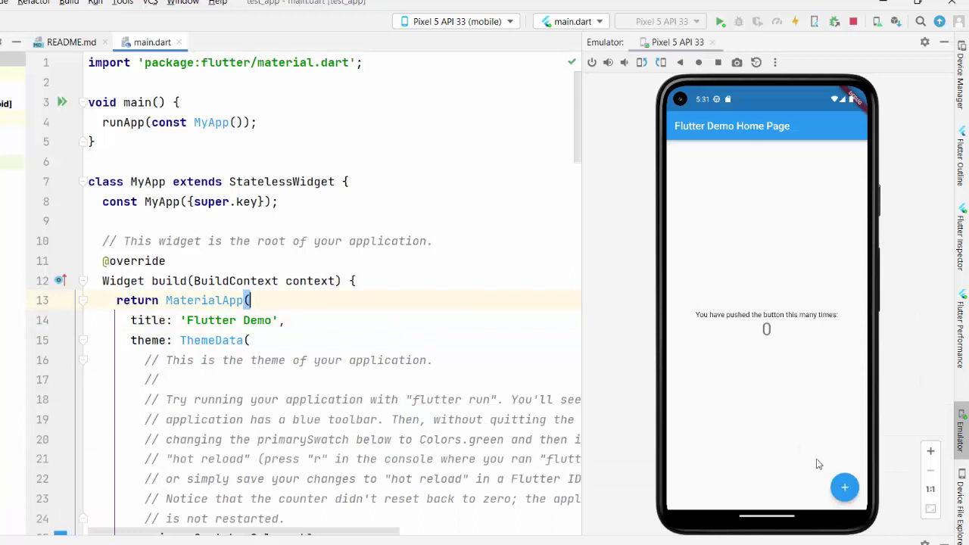
{"action": "left_click", "coordinate": [845, 489]}
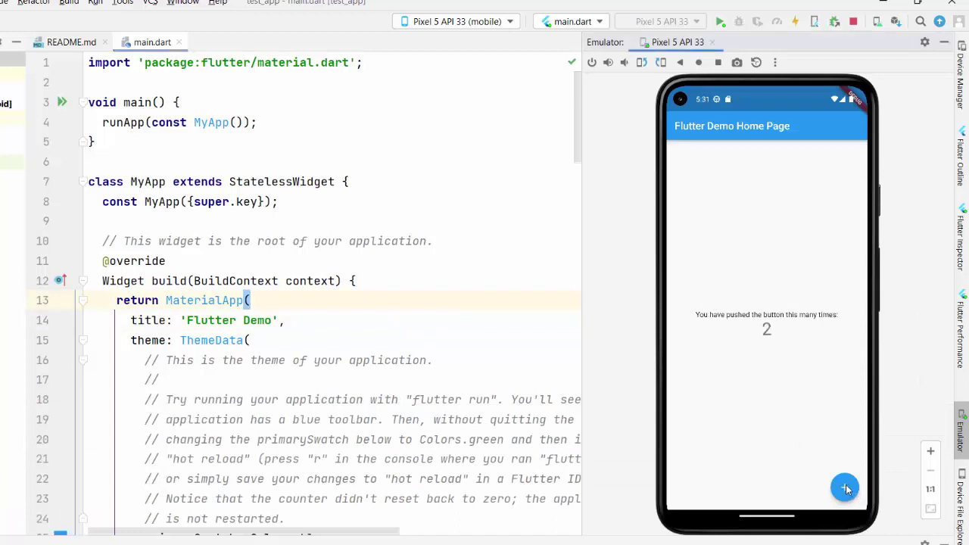
Increase the running demo app's counter to 10 on the Pixel 5 emulator.
{"action": "triple_click", "coordinate": [845, 488]}
{"action": "triple_click", "coordinate": [846, 488]}
{"action": "double_click", "coordinate": [846, 488]}
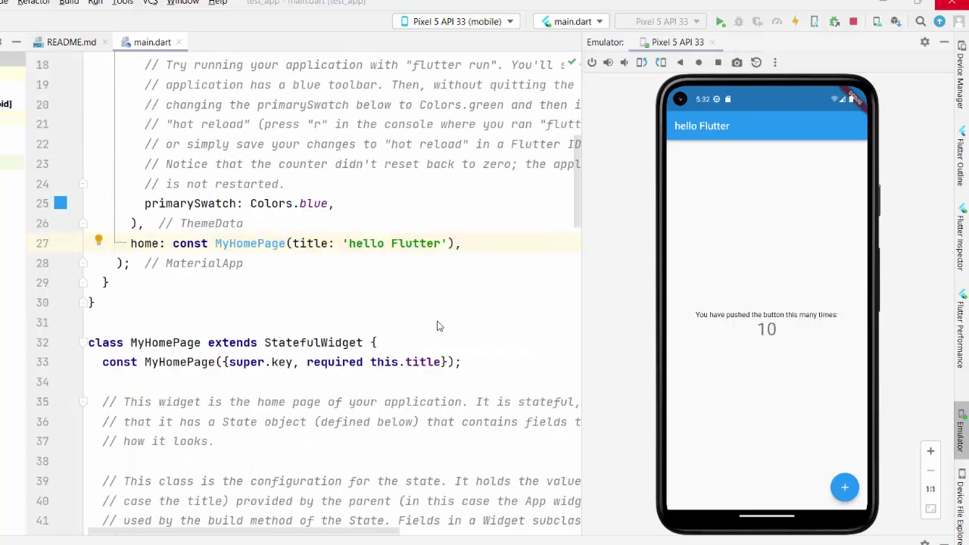
Close Android Studio by disconnecting from the running main.dart process, and switch to Visual Studio Code with its Get Started page closed.
{"action": "key", "text": "alt+F4"}
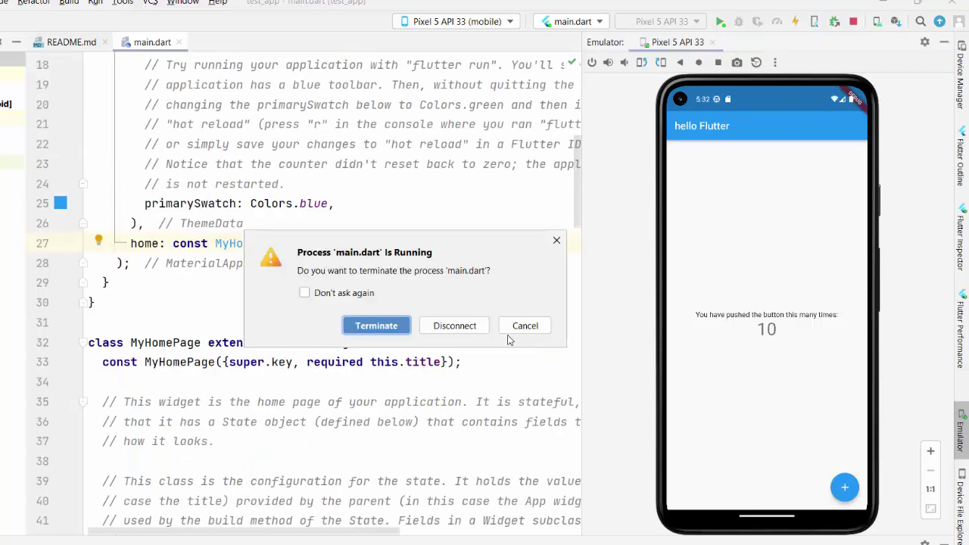
{"action": "left_click", "coordinate": [454, 325]}
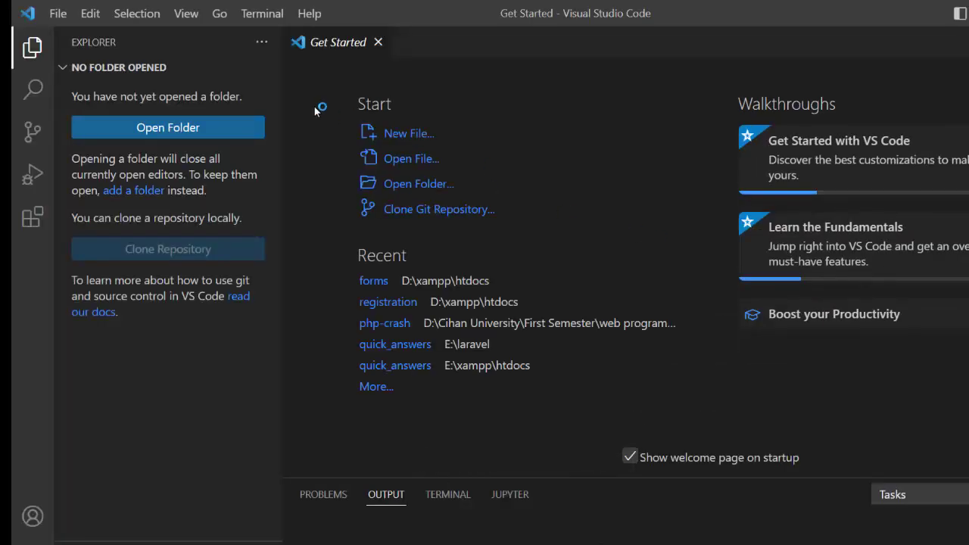
{"action": "left_click", "coordinate": [379, 42]}
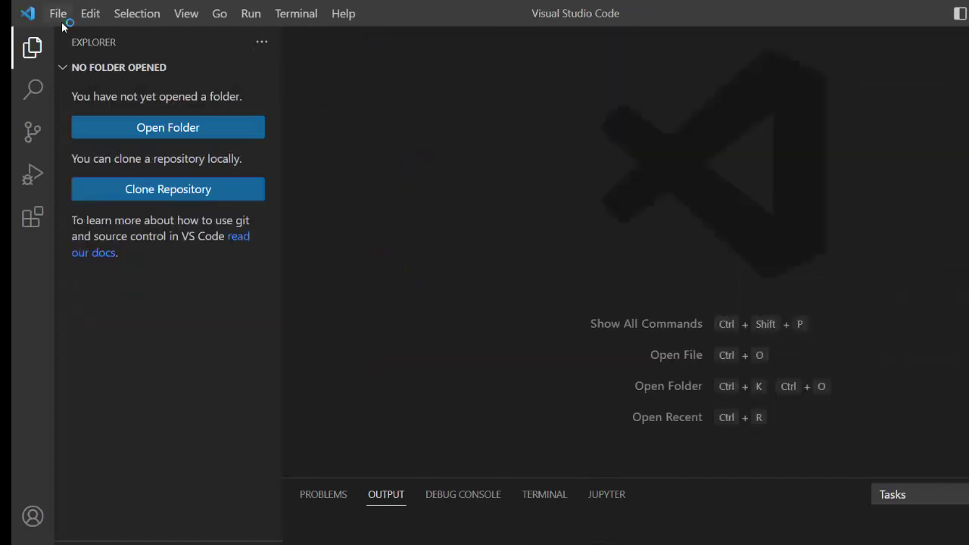
Search the extension marketplace for flutter and view the Flutter extension by Dart Code.
{"action": "left_click", "coordinate": [33, 217]}
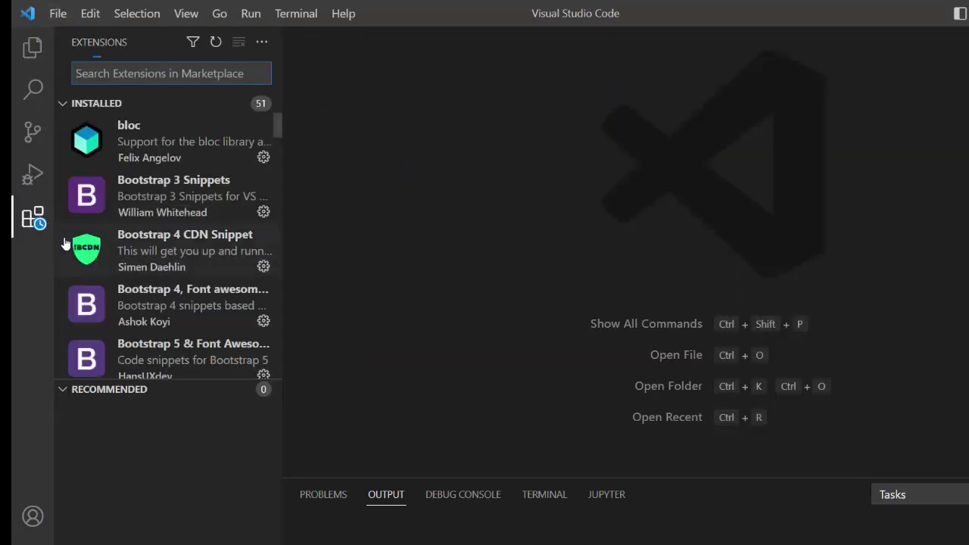
{"action": "type", "text": "flutter"}
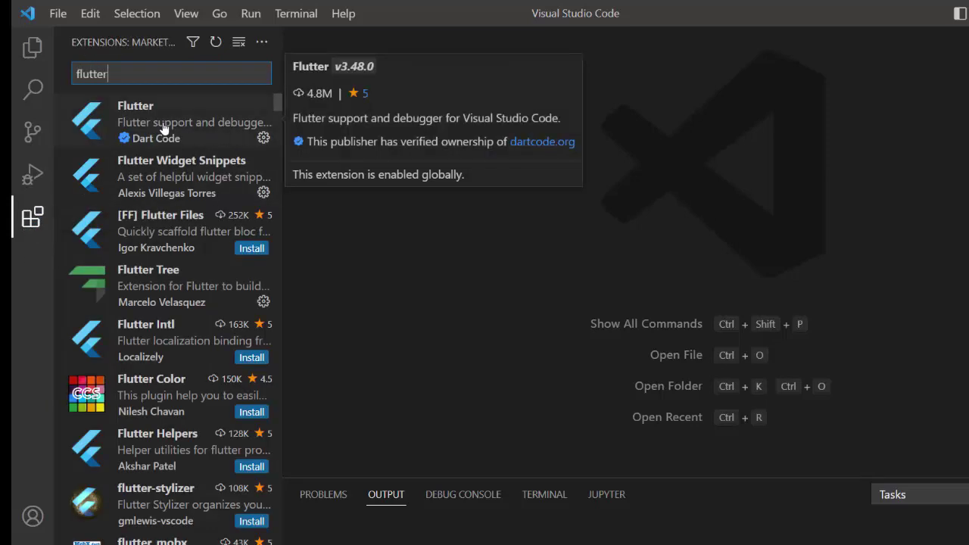
{"action": "left_click", "coordinate": [163, 129]}
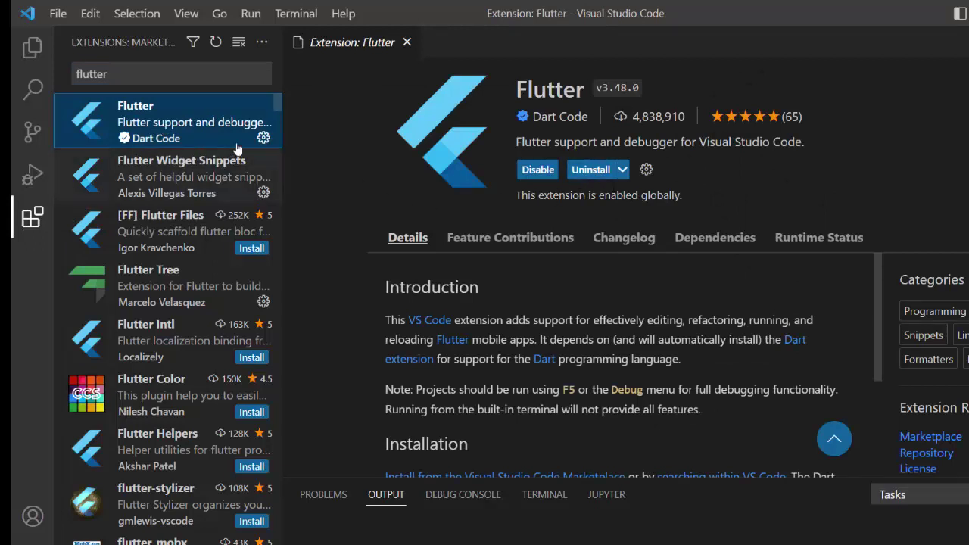
Search the extensions for dart, view the Dart extension by Dart Code and close its page.
{"action": "double_click", "coordinate": [170, 69]}
{"action": "type", "text": "dart"}
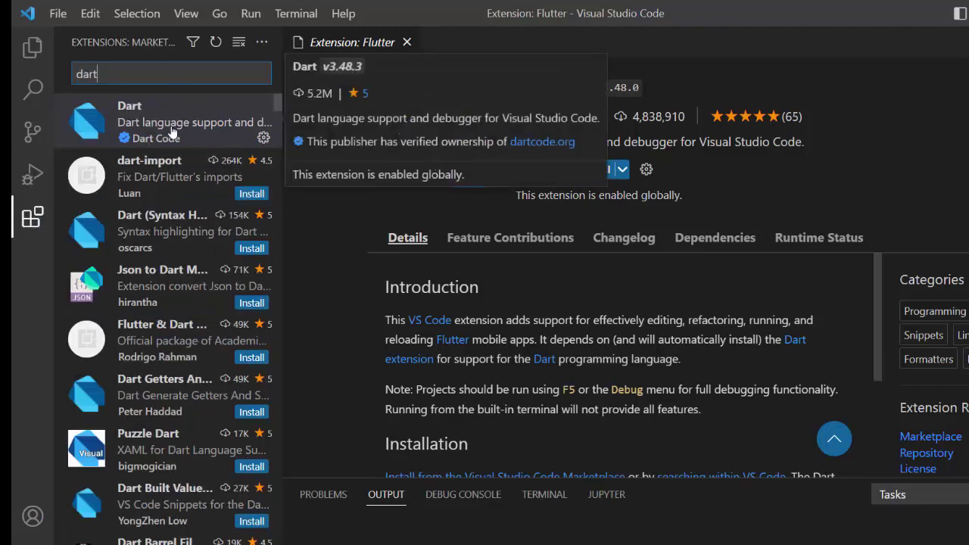
{"action": "left_click", "coordinate": [171, 130]}
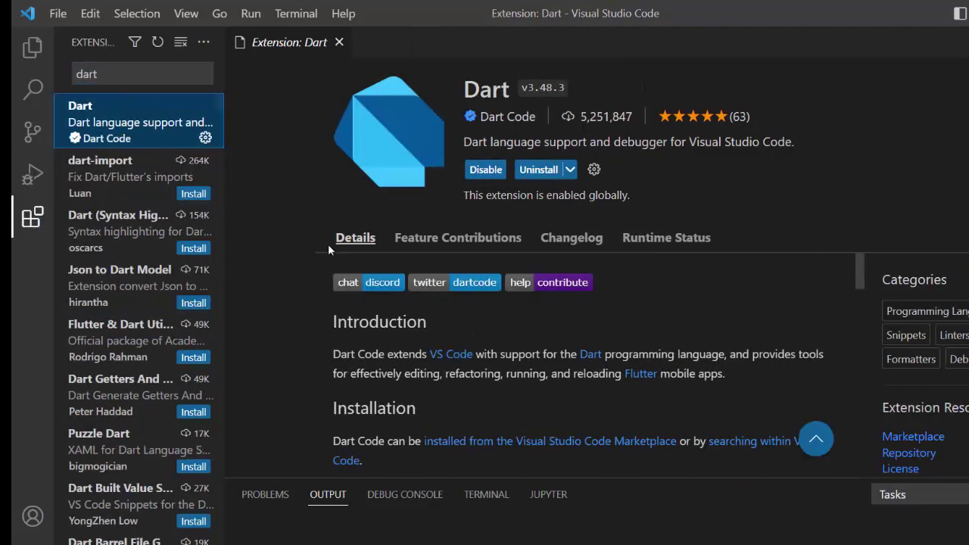
{"action": "left_click", "coordinate": [339, 43]}
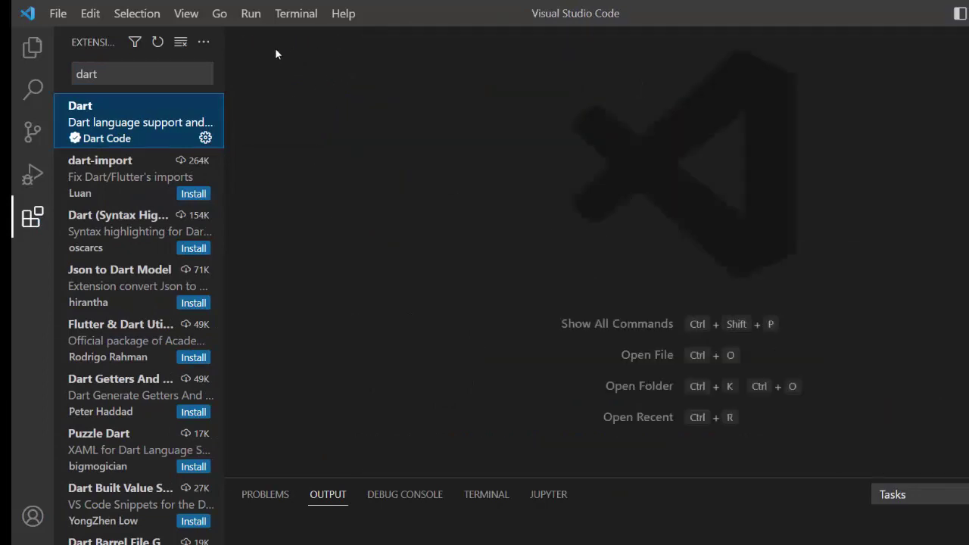
Open a new terminal, enlarge it and switch to the E: drive.
{"action": "left_click", "coordinate": [302, 17]}
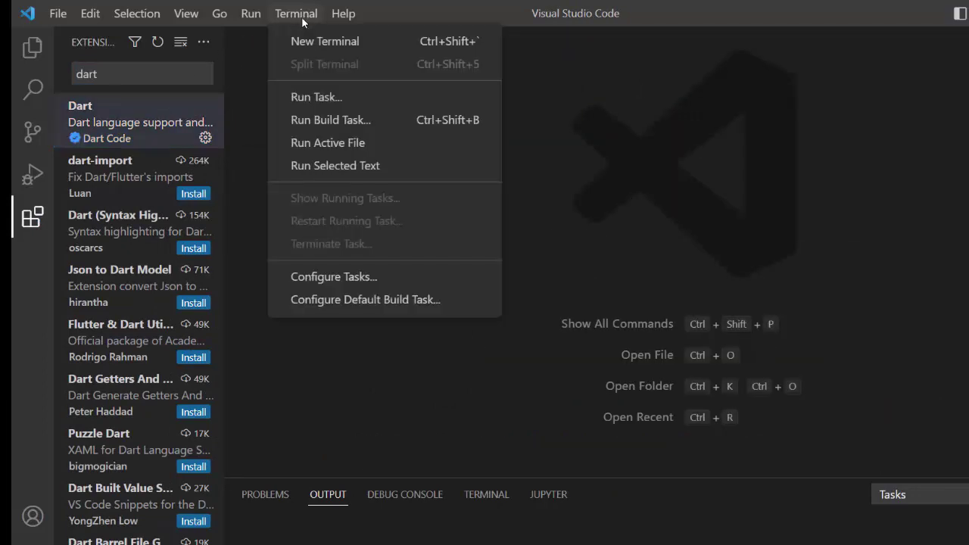
{"action": "left_click", "coordinate": [314, 42]}
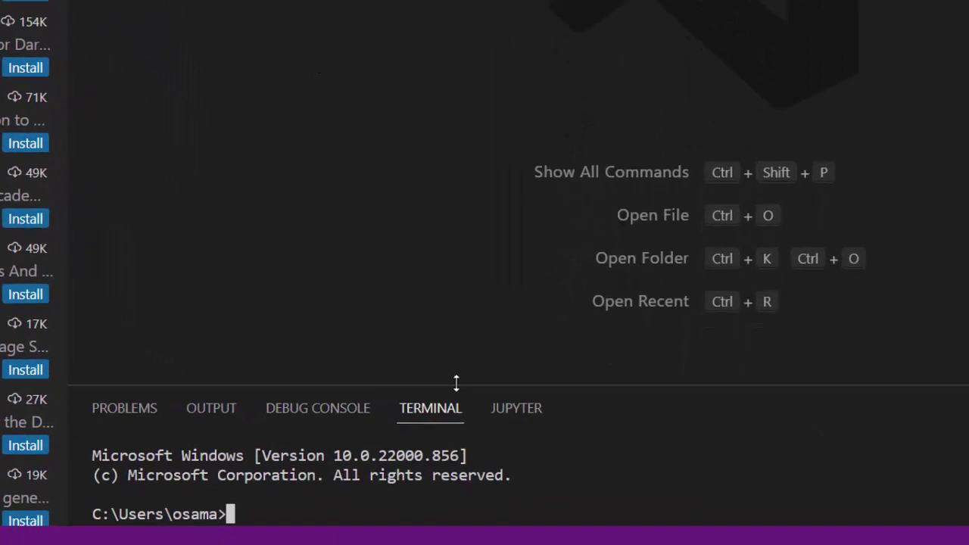
{"action": "left_click_drag", "start_coordinate": [473, 428], "coordinate": [465, 346]}
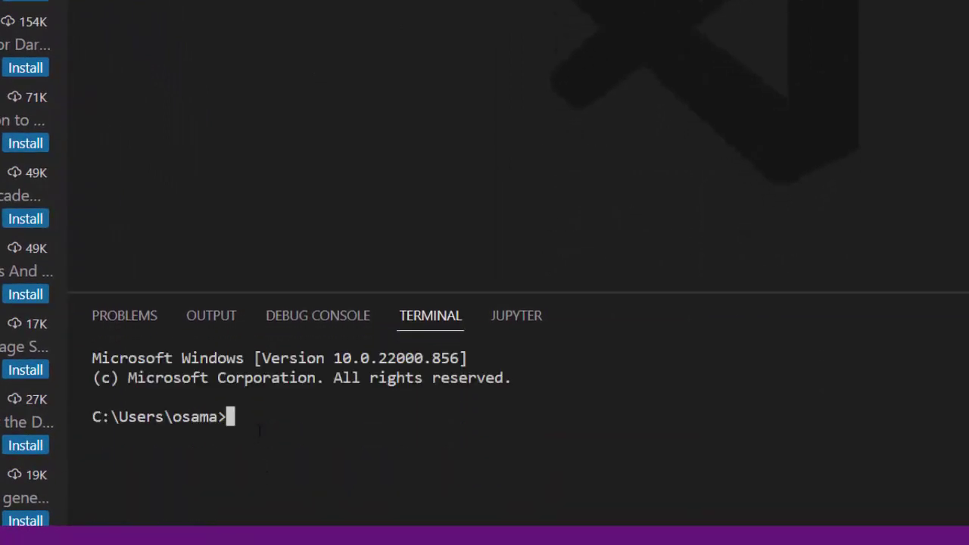
{"action": "type", "text": "E:"}
{"action": "key", "text": "Return"}
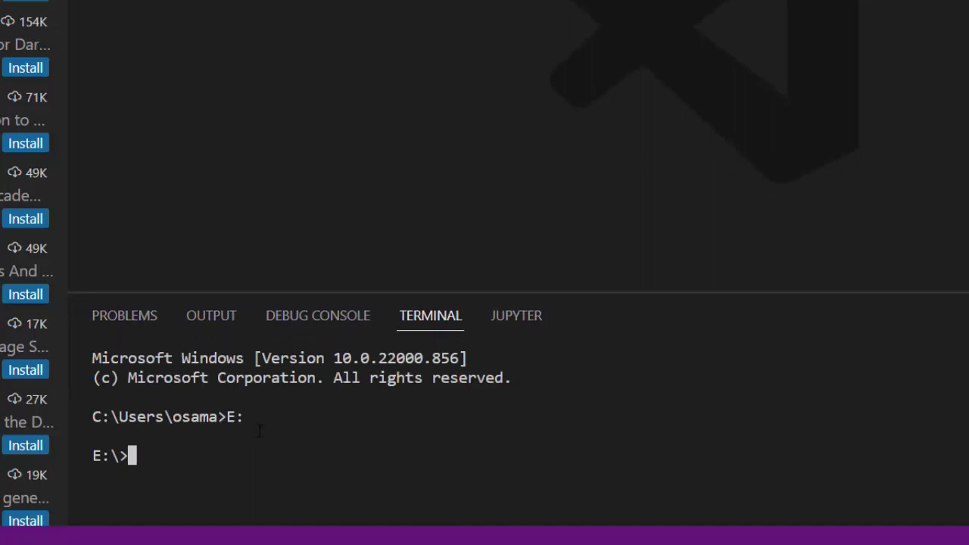
Run flutter doctor in the terminal and review its report, resizing the terminal area as needed.
{"action": "type", "text": "flutter "}
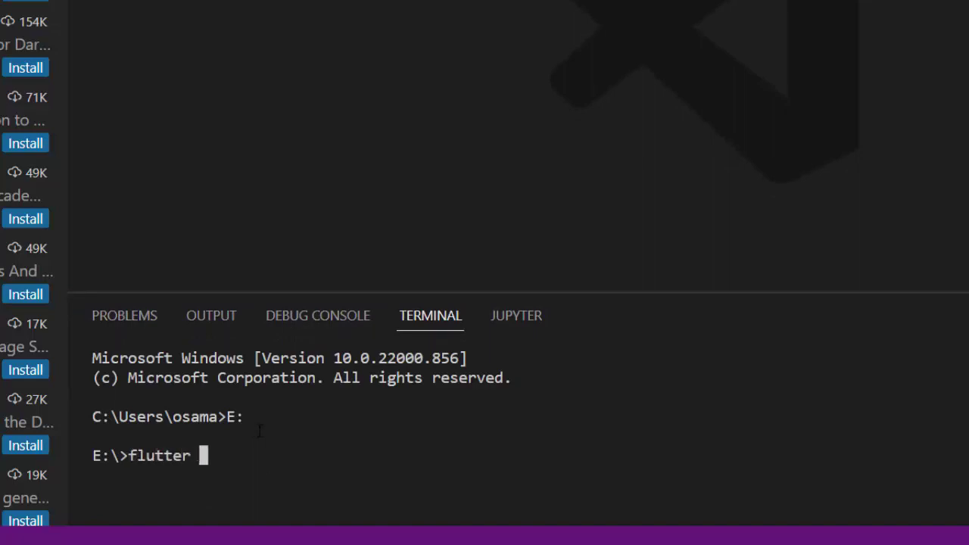
{"action": "type", "text": "doctor"}
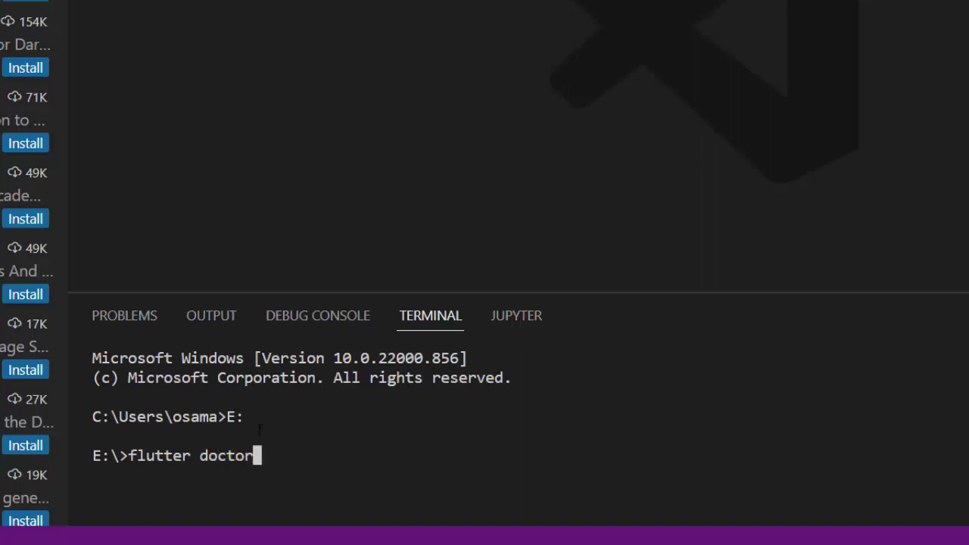
{"action": "key", "text": "Return"}
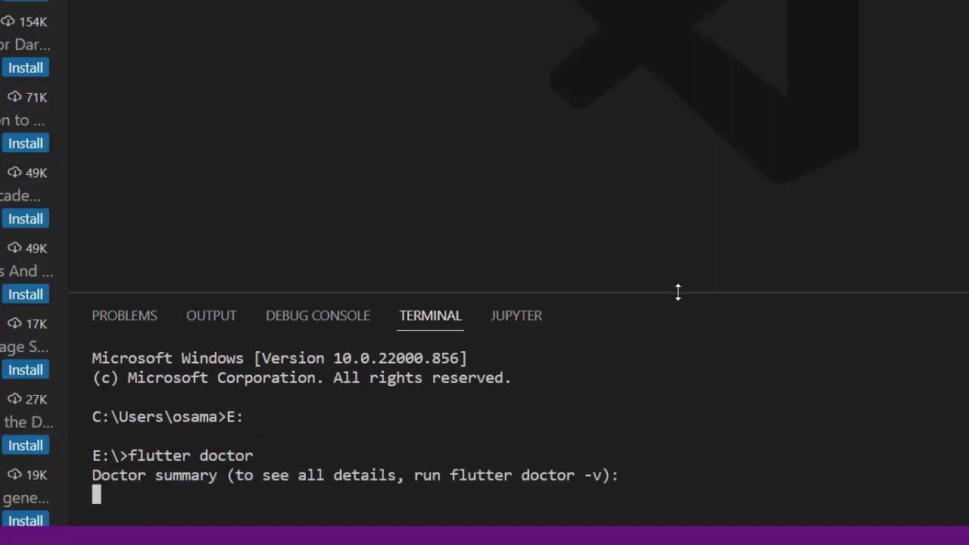
{"action": "left_click_drag", "start_coordinate": [677, 291], "coordinate": [638, 79]}
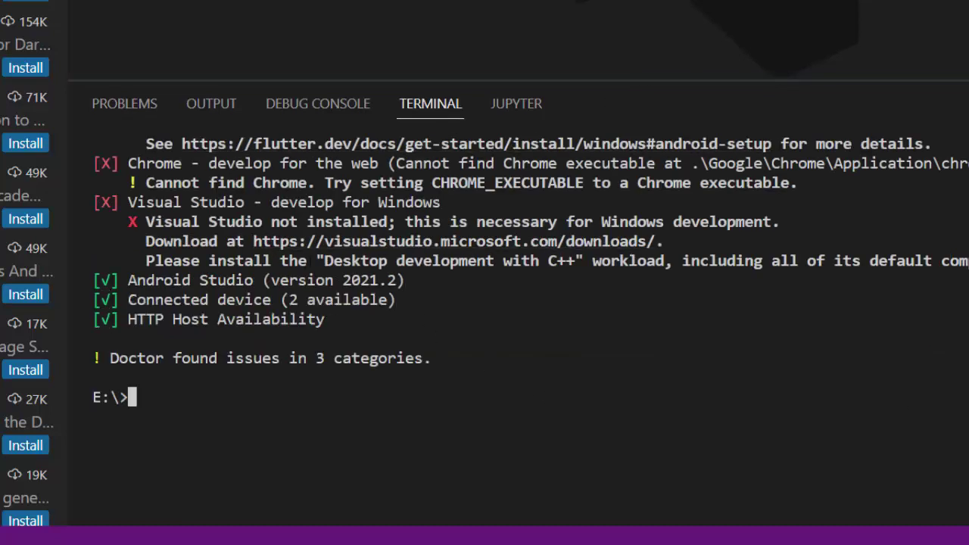
{"action": "scroll", "coordinate": [530, 303], "scroll_direction": "up", "scroll_amount": 3}
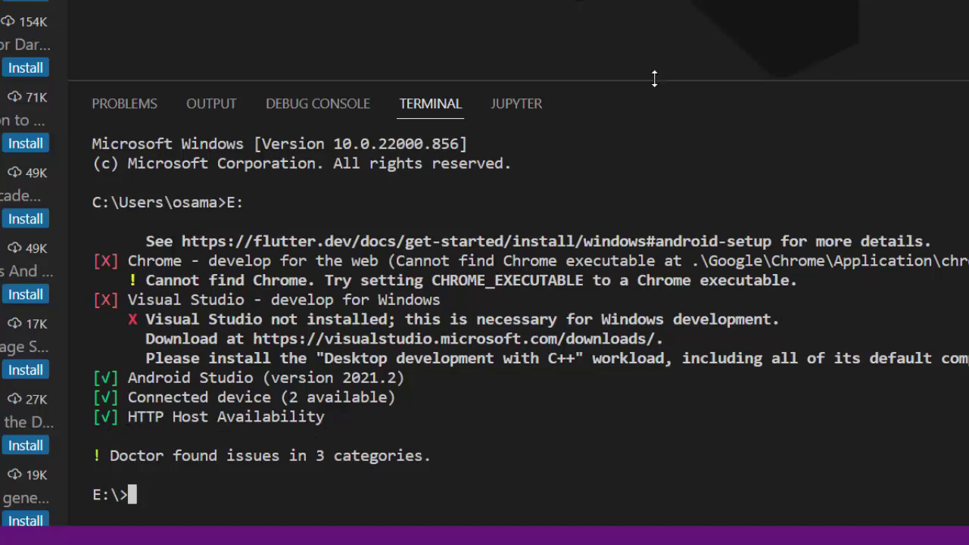
{"action": "left_click_drag", "start_coordinate": [654, 78], "coordinate": [654, 219]}
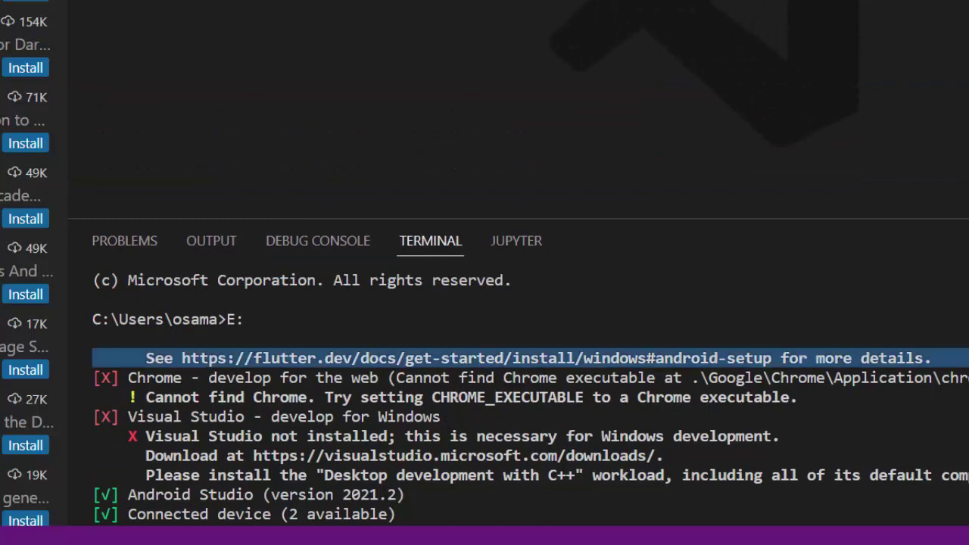
Clear the terminal and create the Flutter project app_flutter_test on E: with flutter create --offline.
{"action": "type", "text": "cls"}
{"action": "key", "text": "Return"}
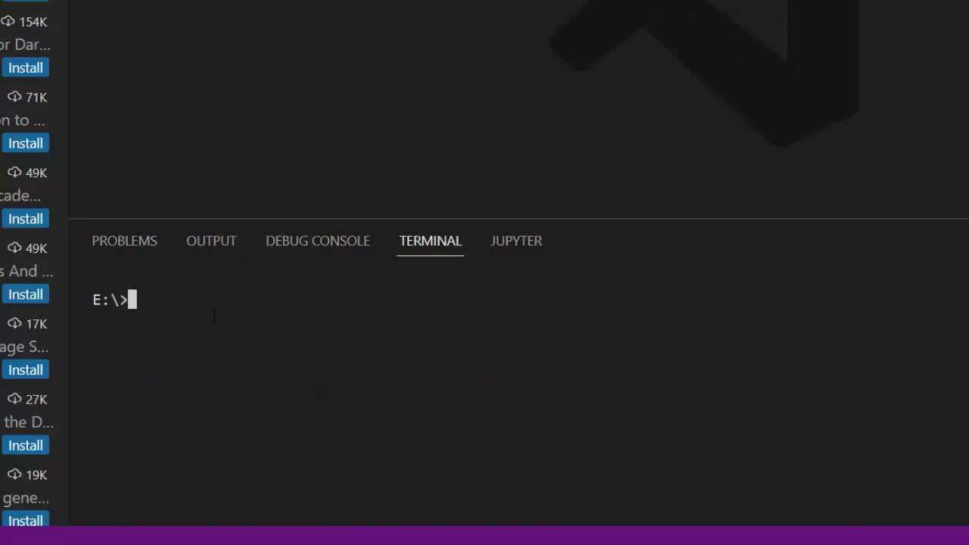
{"action": "type", "text": "flu"}
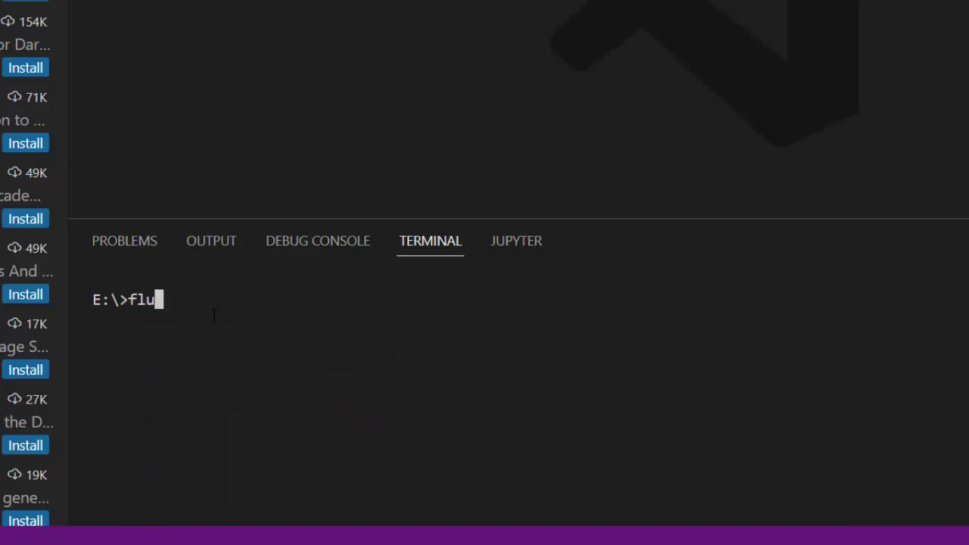
{"action": "type", "text": "tter create "}
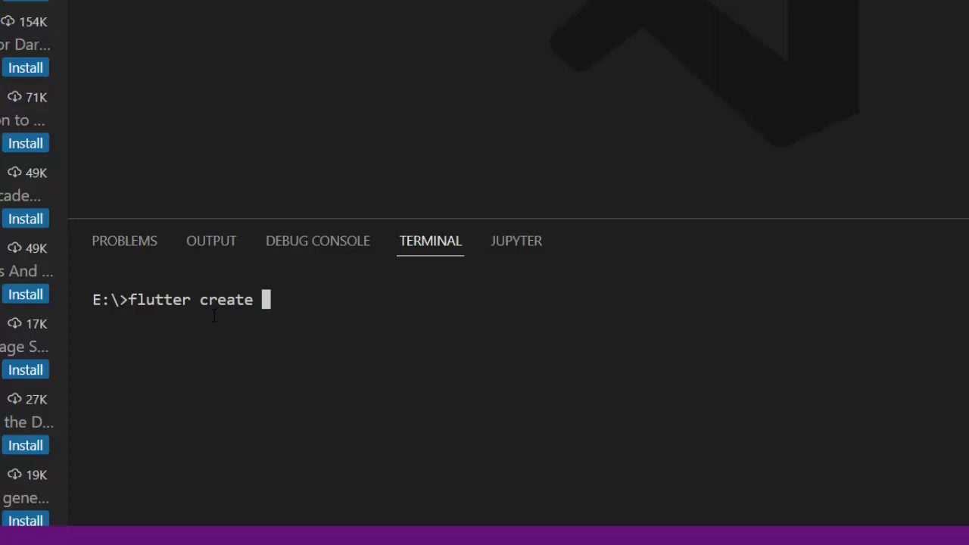
{"action": "type", "text": "--offline"}
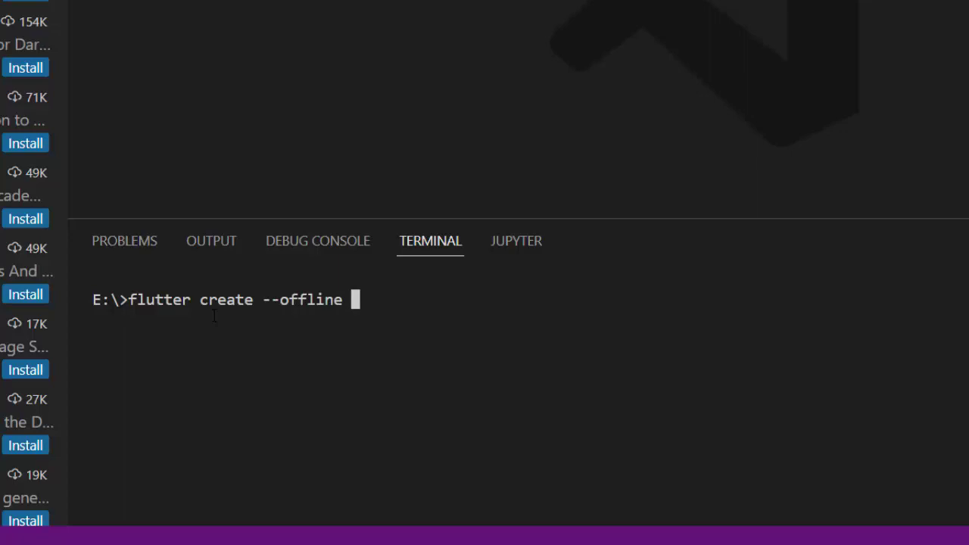
{"action": "type", "text": " app_flutter_test"}
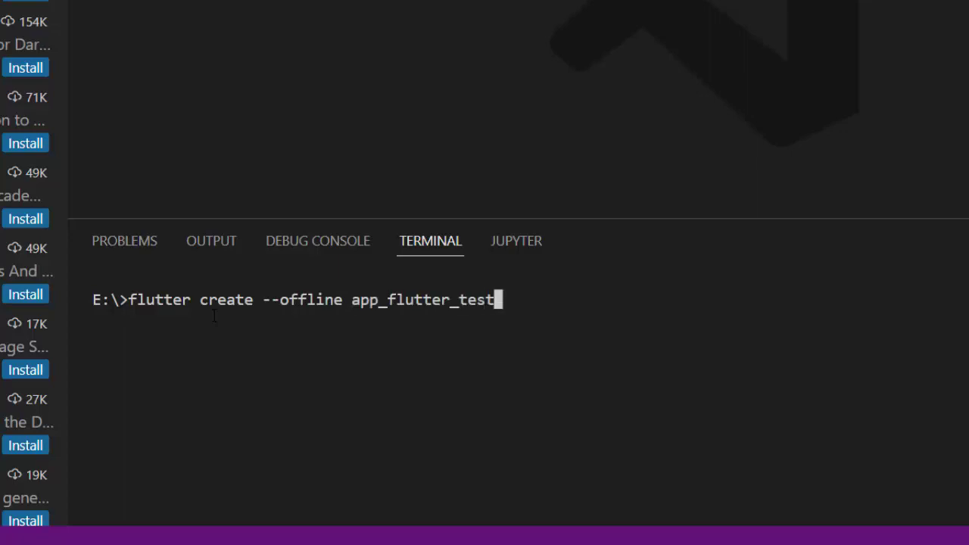
{"action": "key", "text": "Return"}
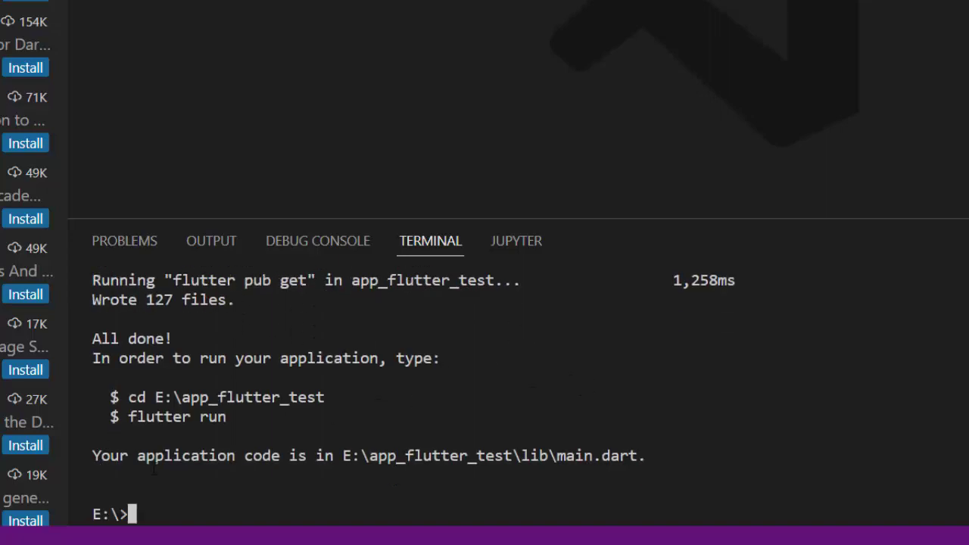
Open the app_flutter_test folder from the E: drive as the project.
{"action": "left_click", "coordinate": [73, 13]}
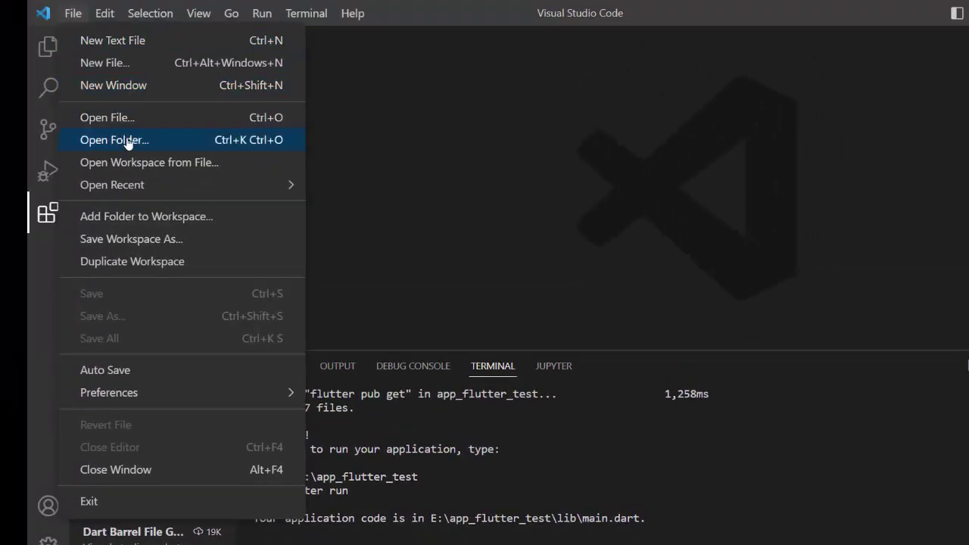
{"action": "left_click", "coordinate": [128, 140]}
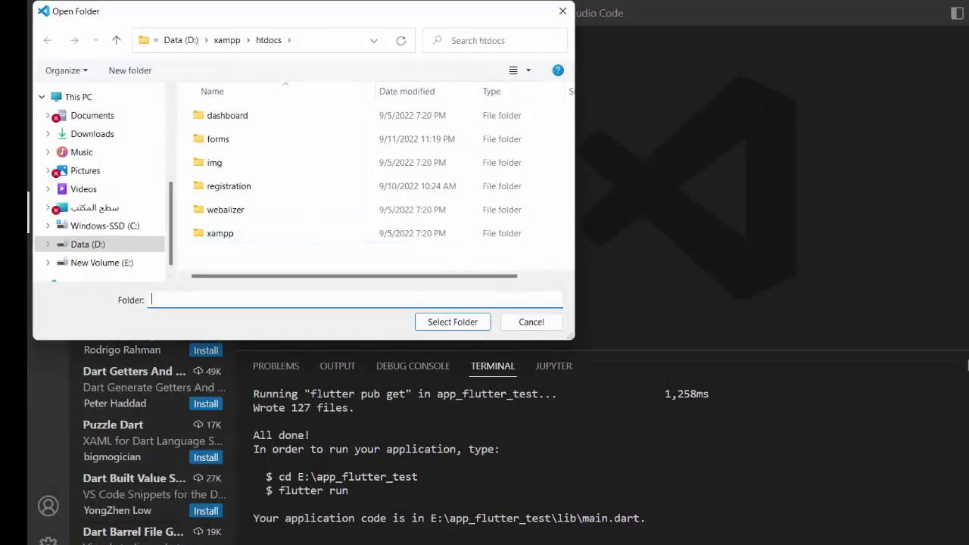
{"action": "left_click", "coordinate": [118, 262]}
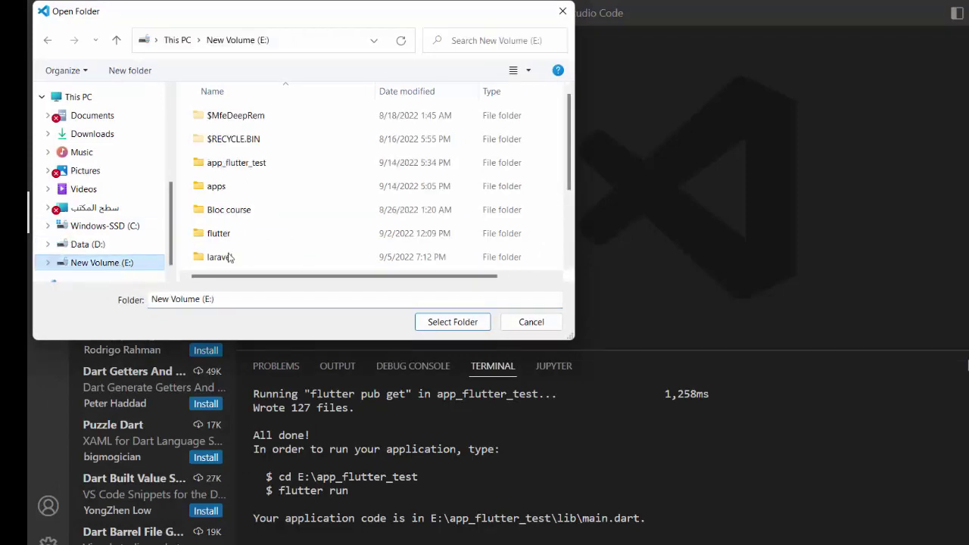
{"action": "left_click", "coordinate": [235, 165]}
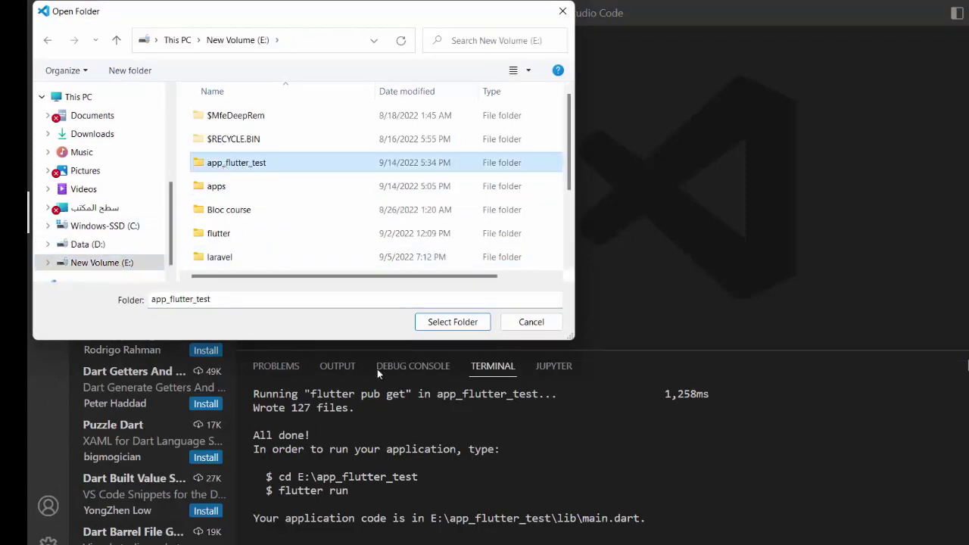
{"action": "left_click", "coordinate": [459, 324]}
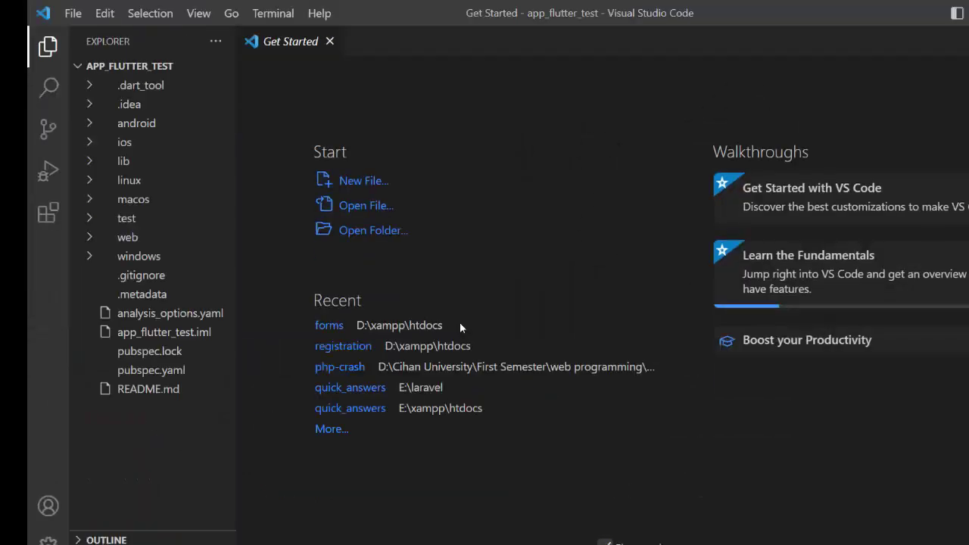
Close the Get Started page and open main.dart from the project's lib folder.
{"action": "left_click", "coordinate": [329, 42]}
{"action": "left_click", "coordinate": [92, 165]}
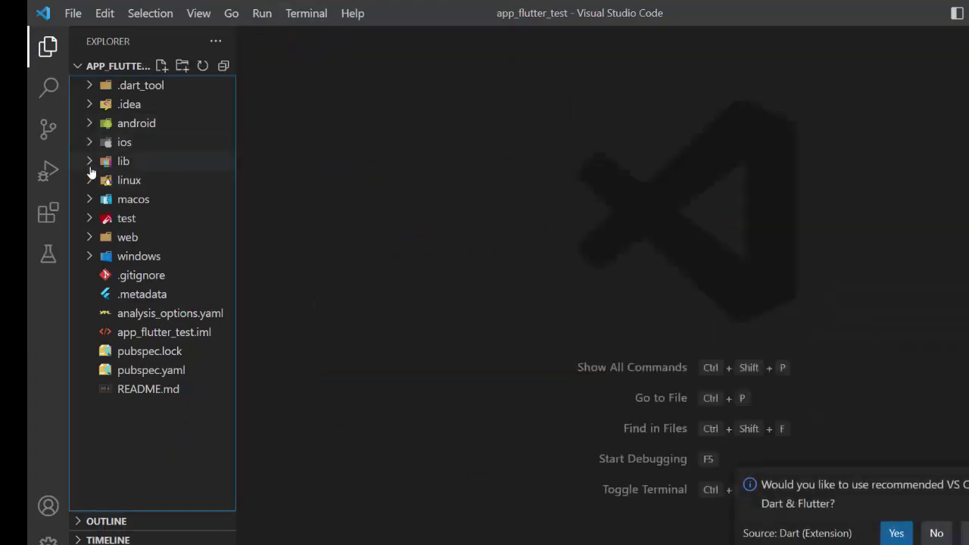
{"action": "left_click", "coordinate": [144, 182]}
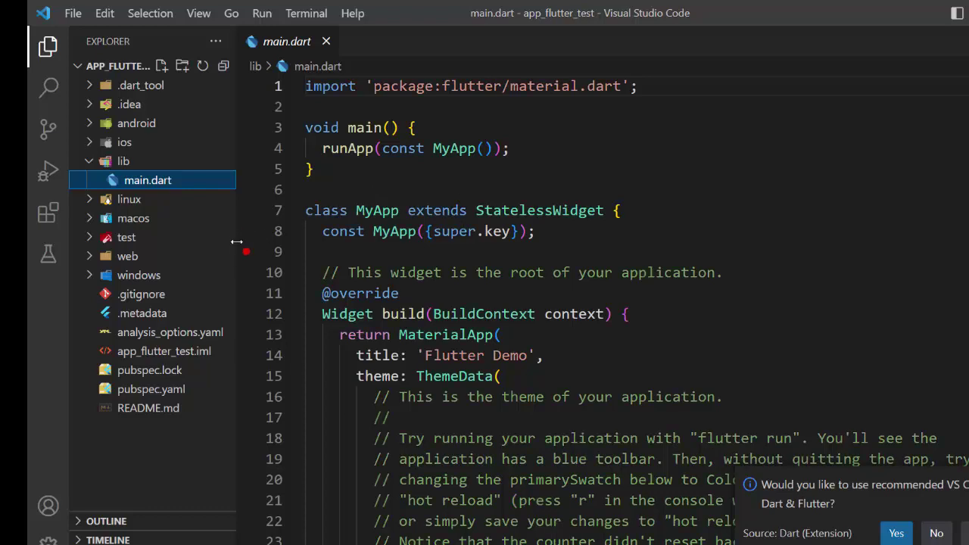
Launch lib\main.dart in debug mode on Windows and shorten the debug console to show more code.
{"action": "left_click_drag", "start_coordinate": [236, 249], "coordinate": [113, 246]}
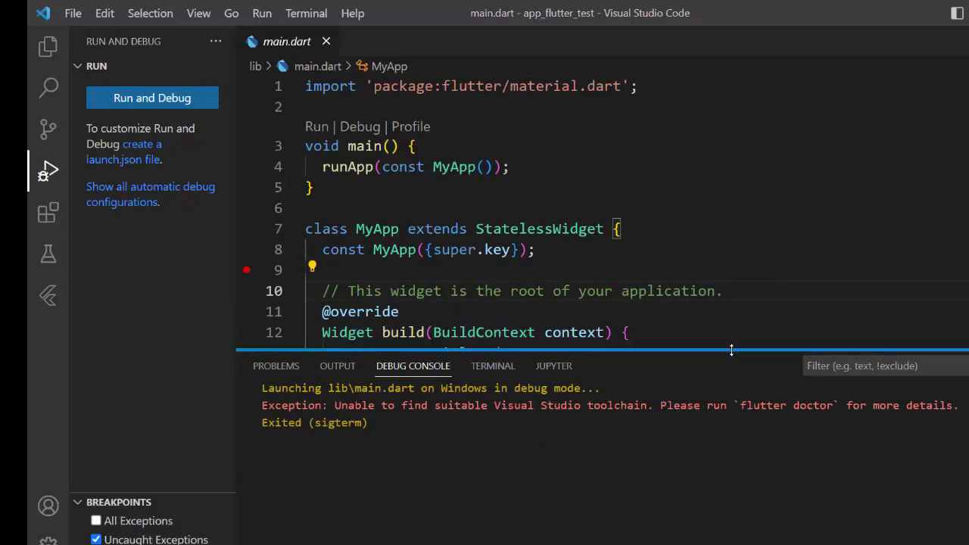
{"action": "left_click_drag", "start_coordinate": [731, 351], "coordinate": [742, 393]}
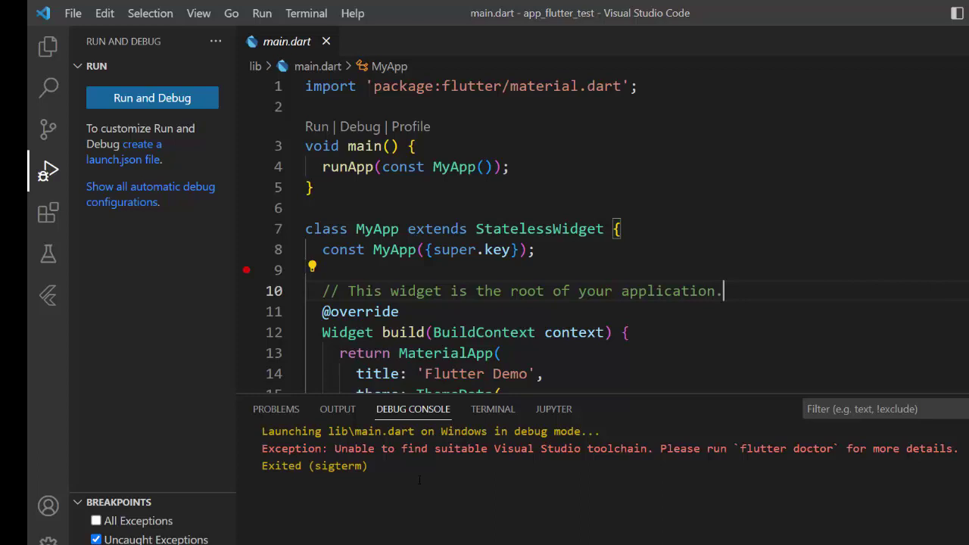
List the connected devices by running flutter devices in the app_flutter_test project's integrated terminal.
{"action": "left_click", "coordinate": [479, 409]}
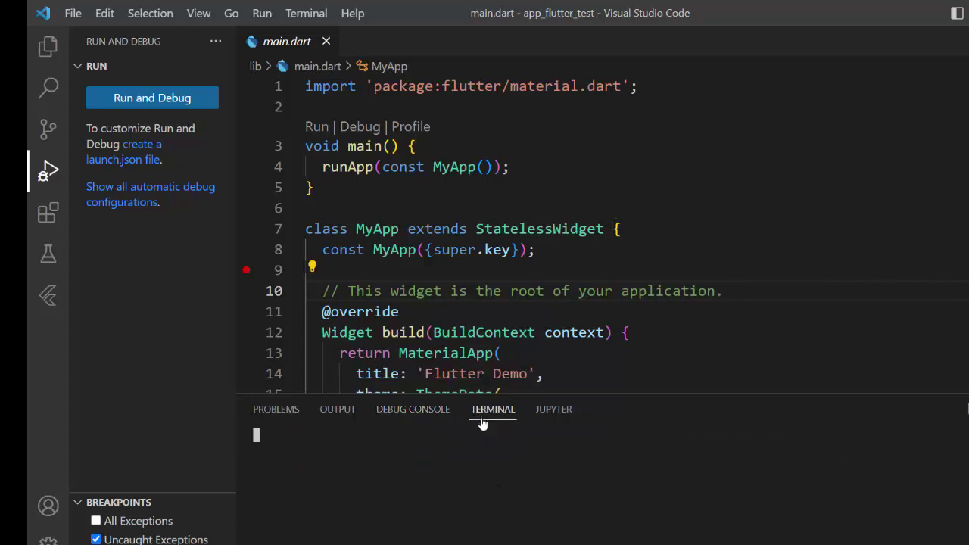
{"action": "type", "text": "flutter devic"}
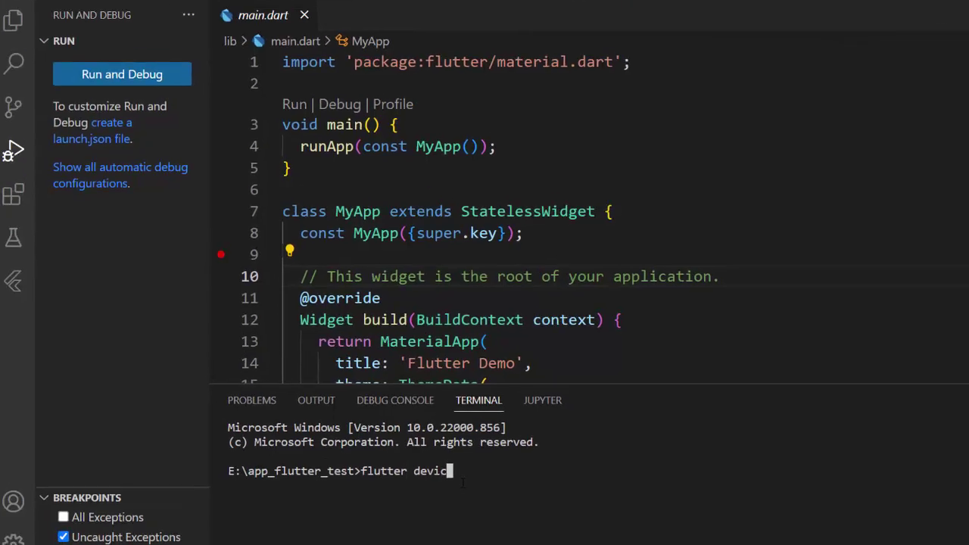
{"action": "type", "text": "es"}
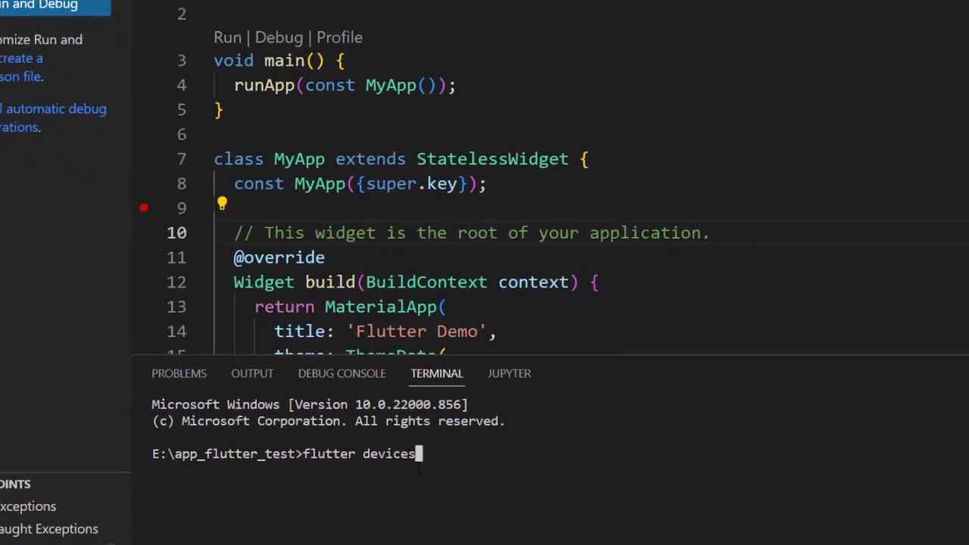
{"action": "key", "text": "Return"}
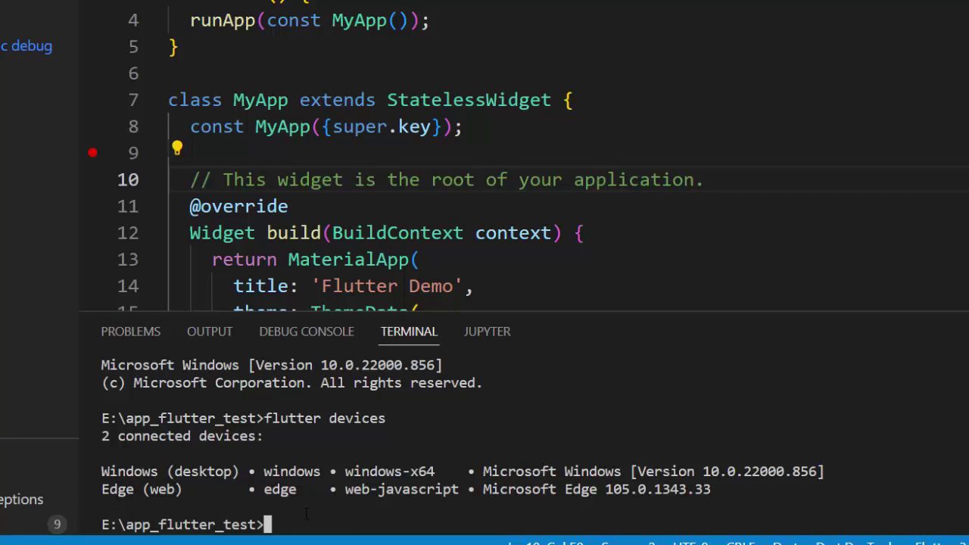
Run the app_flutter_test app on the Edge browser with the command flutter run -d edge.
{"action": "type", "text": "flutt"}
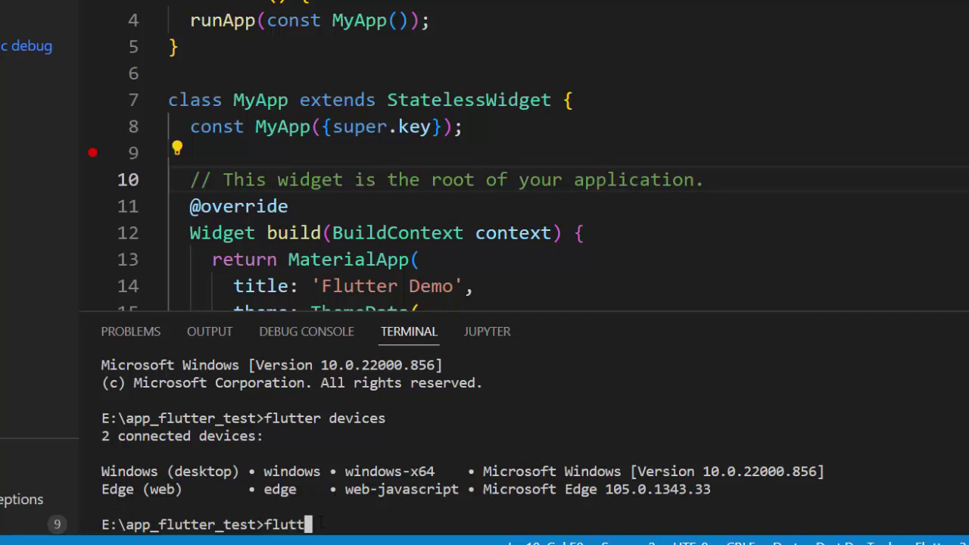
{"action": "type", "text": "er run -"}
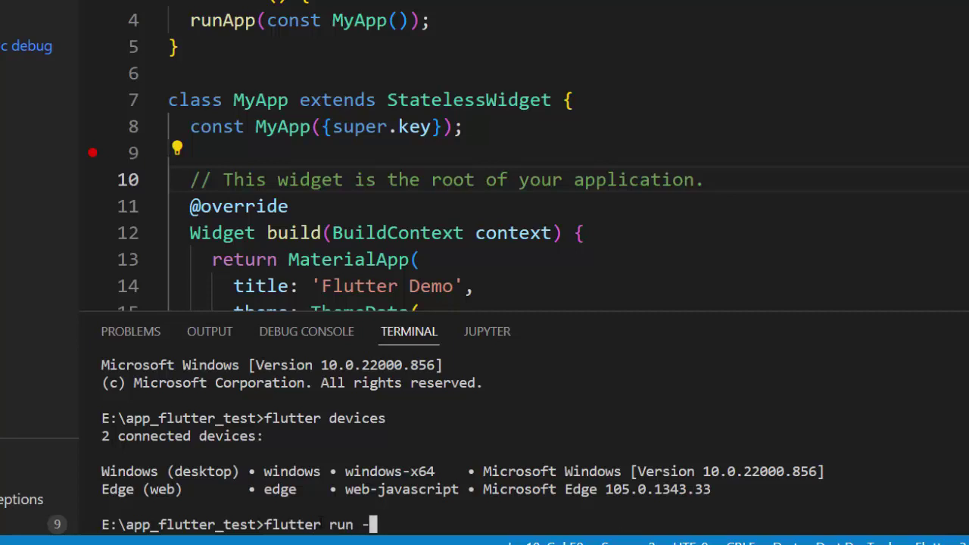
{"action": "type", "text": "d edge"}
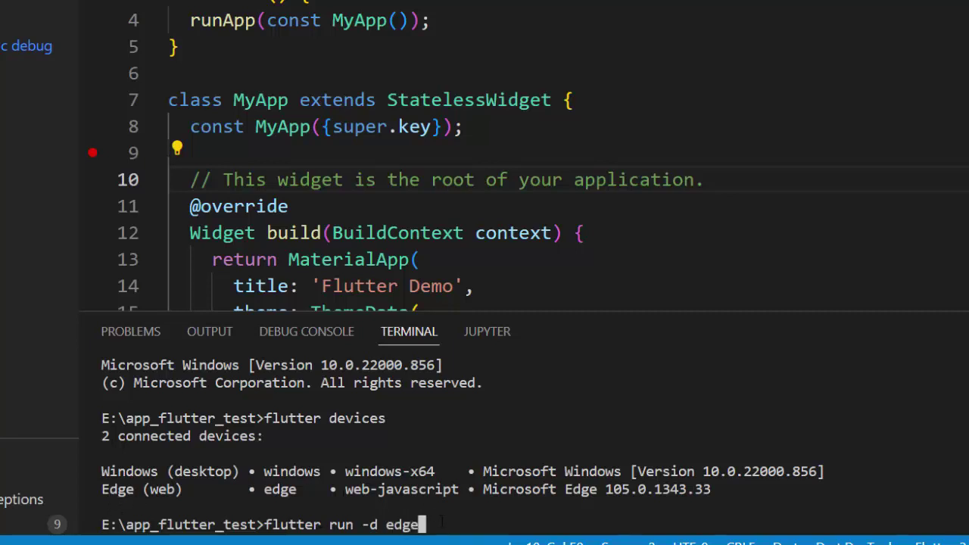
{"action": "key", "text": "Return"}
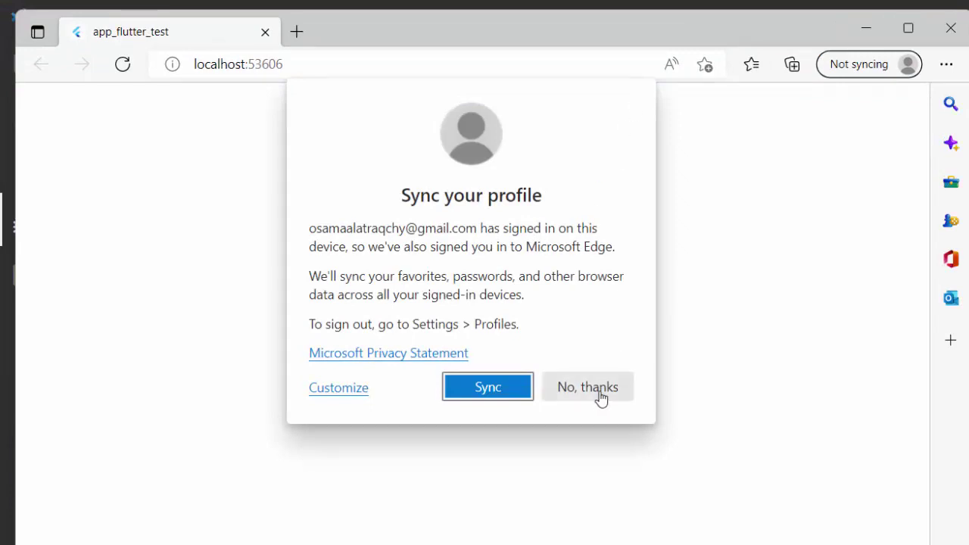
{"action": "left_click", "coordinate": [598, 388]}
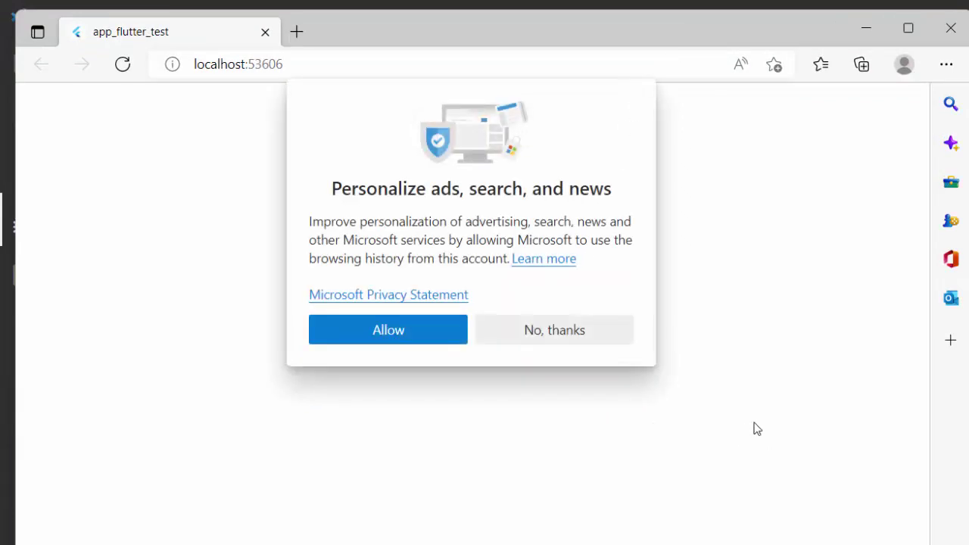
{"action": "left_click", "coordinate": [580, 337]}
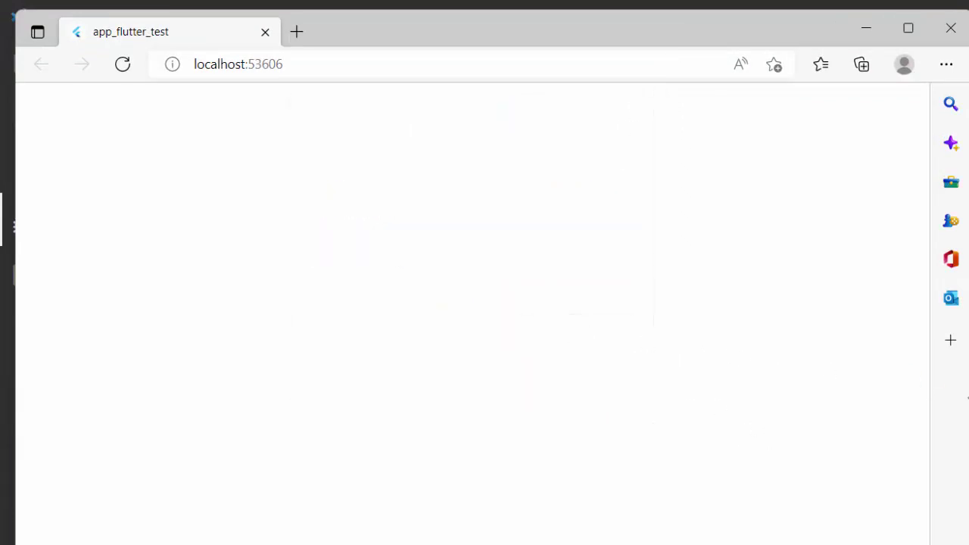
{"action": "left_click_drag", "start_coordinate": [968, 399], "coordinate": [312, 394]}
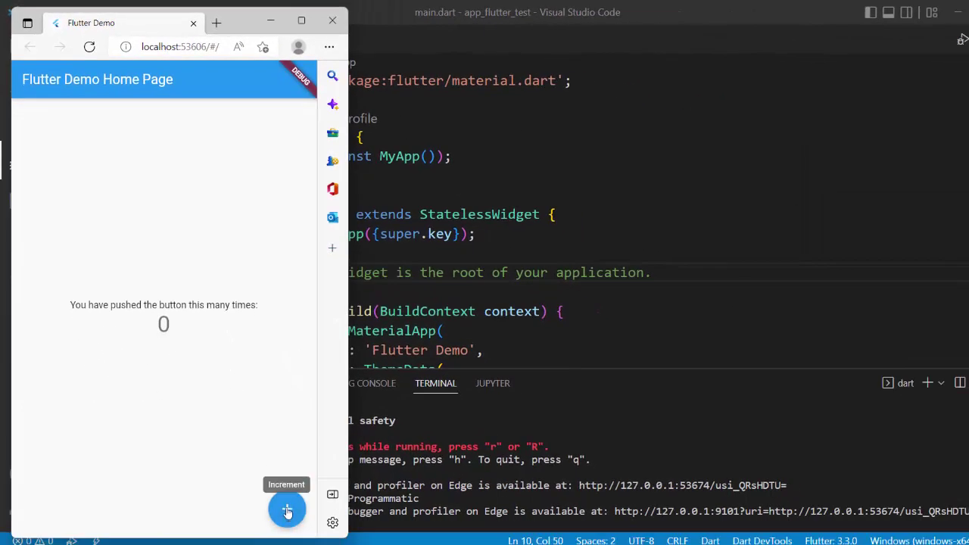
Increment the demo app's counter six times and minimize the browser window to return to Visual Studio Code.
{"action": "left_click", "coordinate": [294, 521]}
{"action": "left_click", "coordinate": [294, 521]}
{"action": "left_click", "coordinate": [293, 521]}
{"action": "left_click", "coordinate": [293, 521]}
{"action": "left_click", "coordinate": [294, 521]}
{"action": "left_click", "coordinate": [294, 521]}
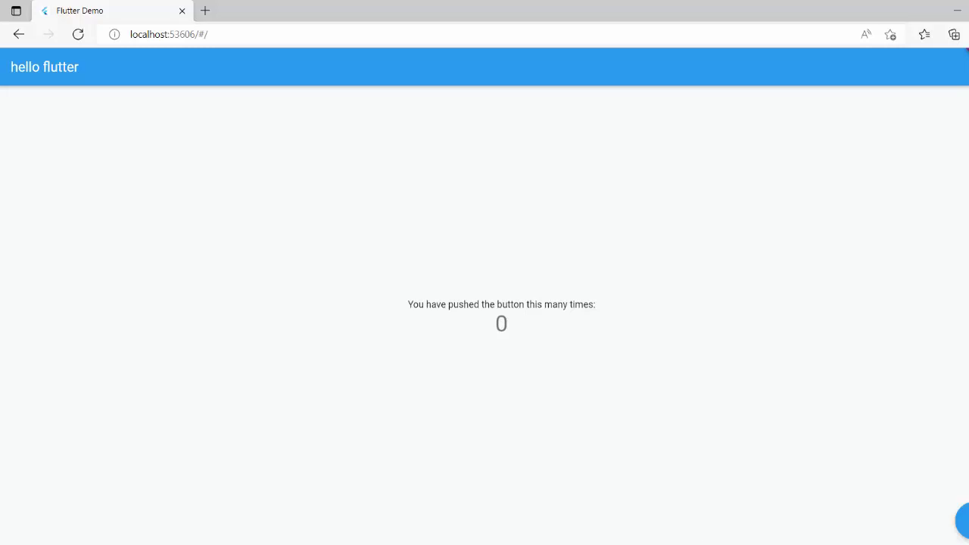
{"action": "left_click", "coordinate": [697, 544]}
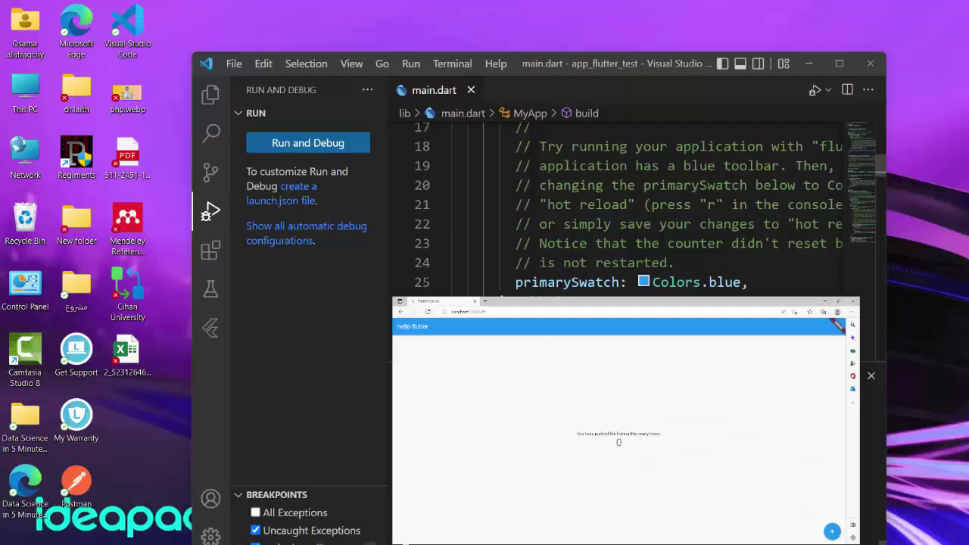